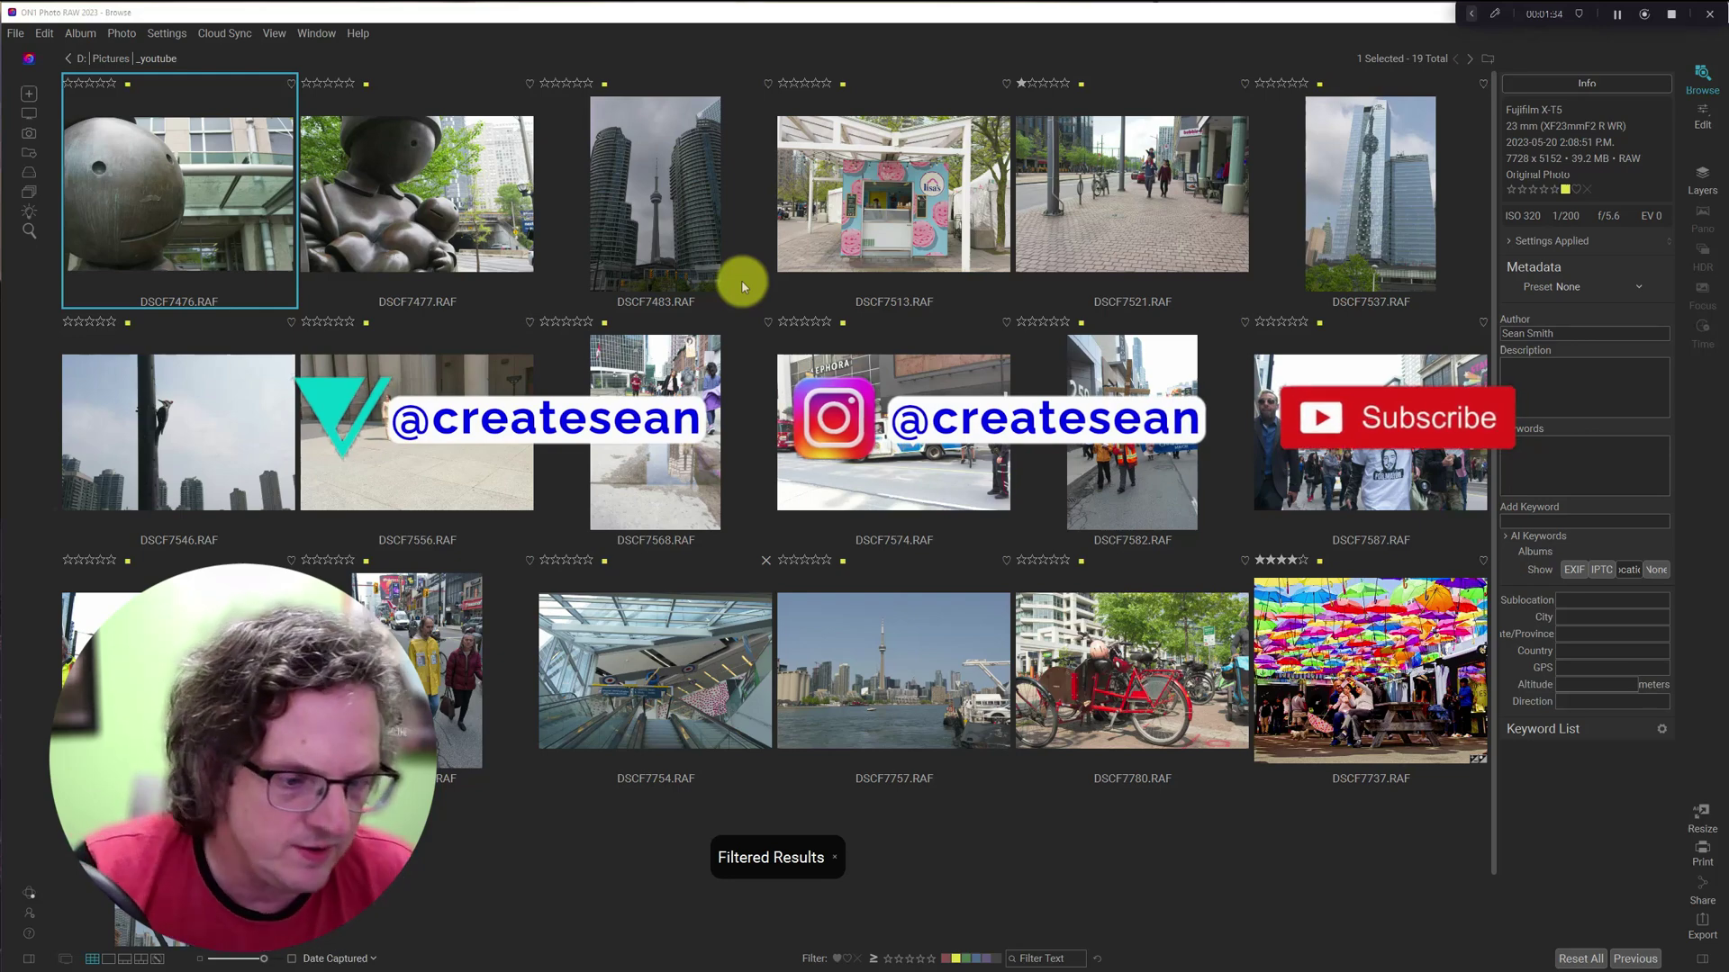
Show the 19 photos in map view, zoomed out over northwest Oregon
mouse_move(738, 278)
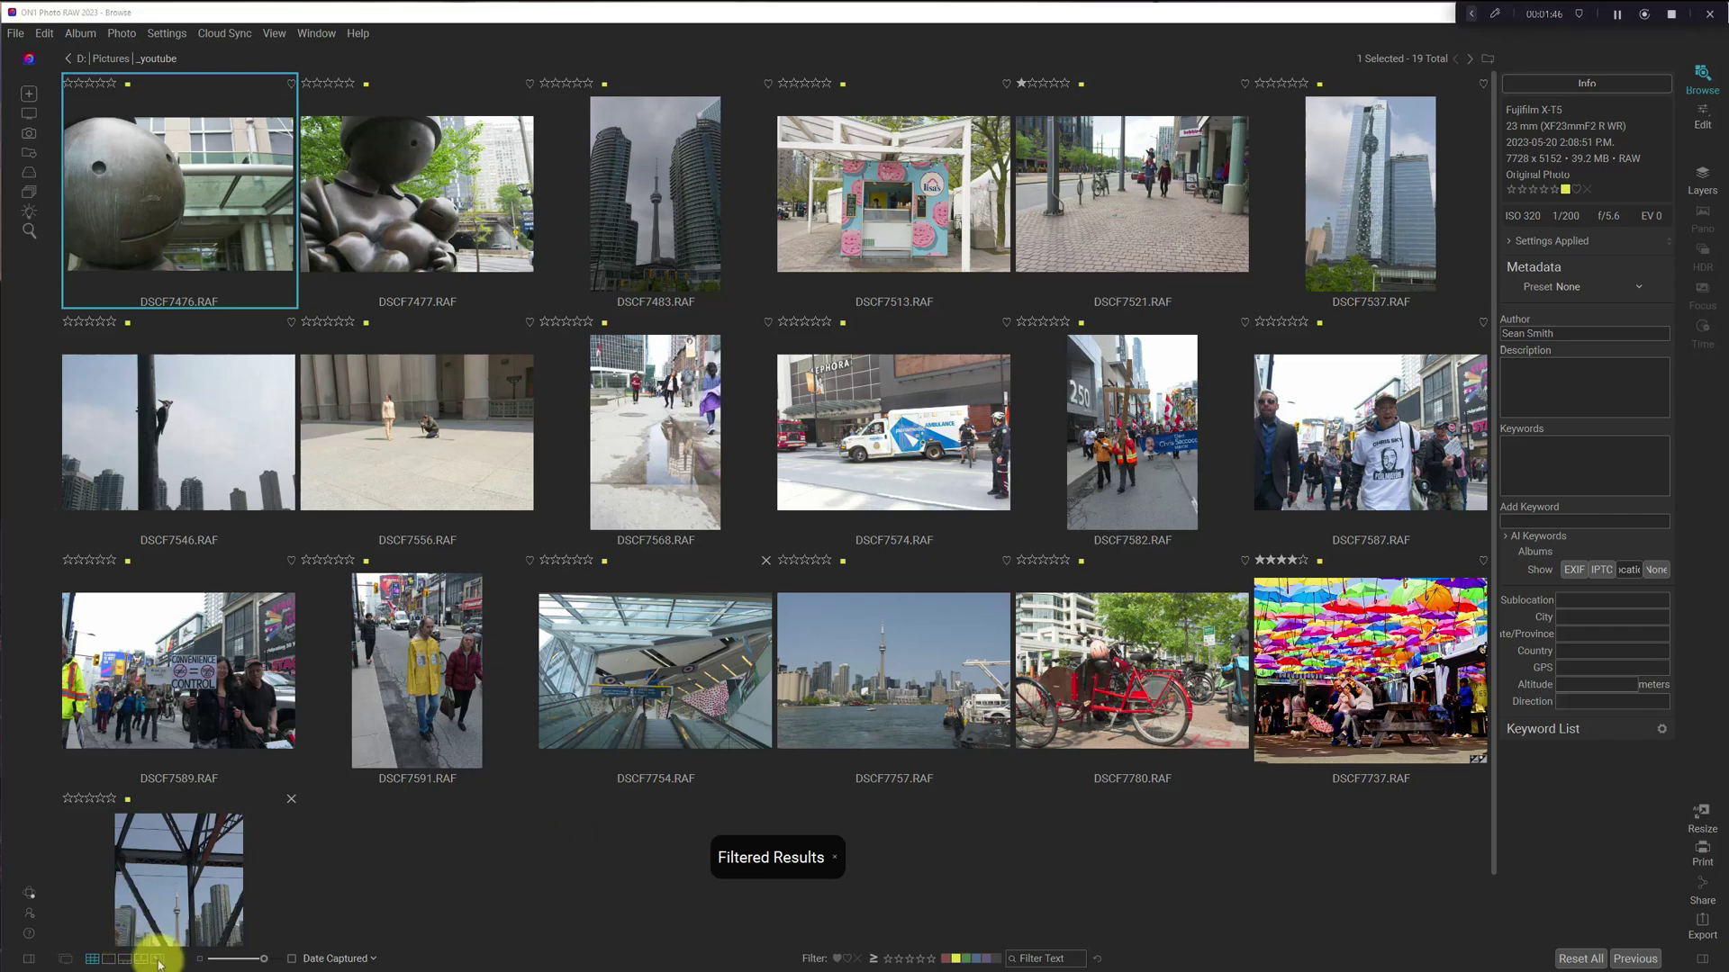
click(327, 915)
key(m)
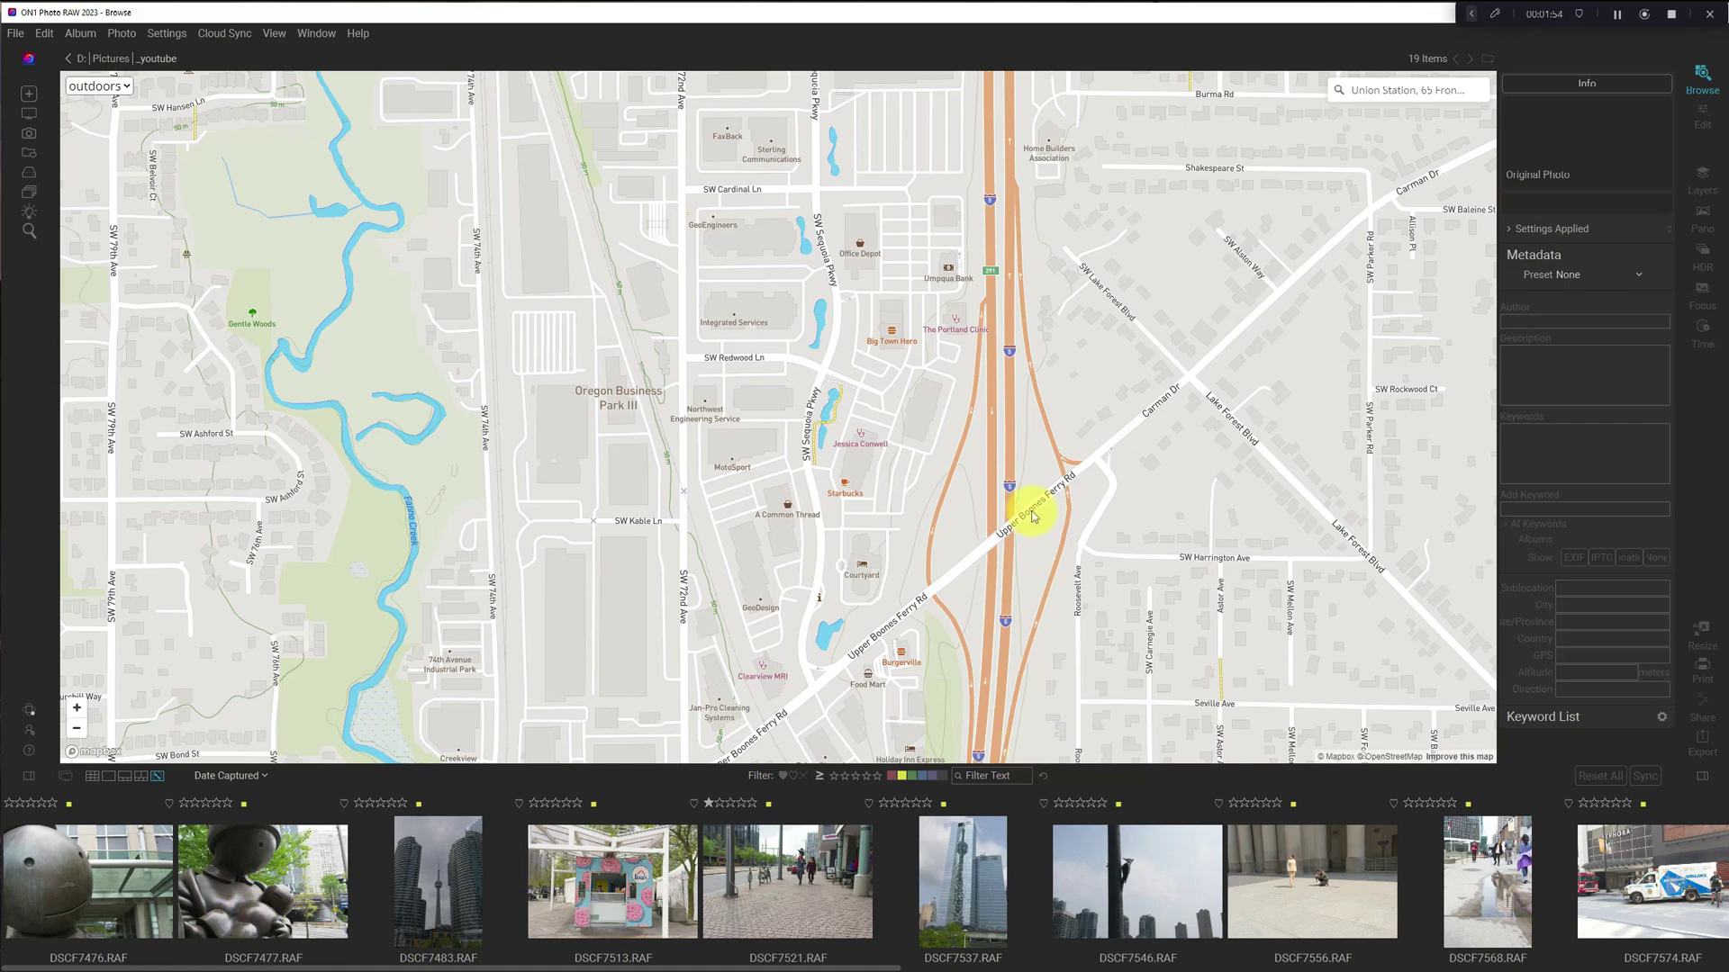
scroll(945, 466, down, 2)
scroll(942, 469, down, 6)
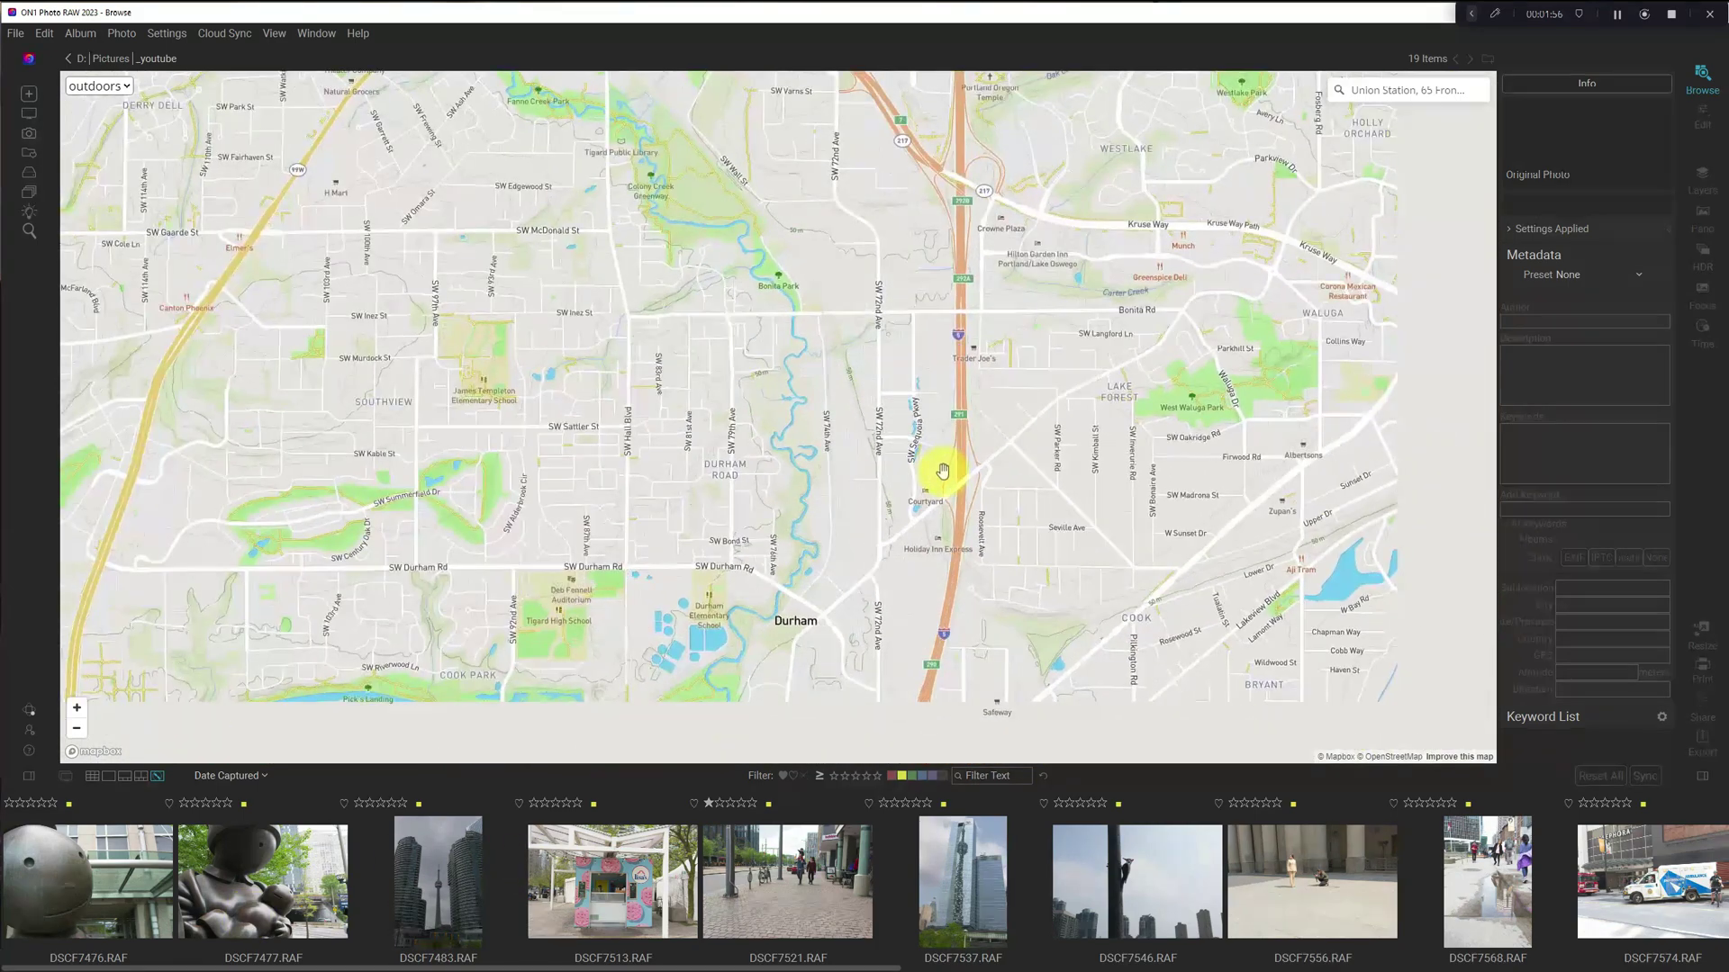
scroll(942, 470, down, 5)
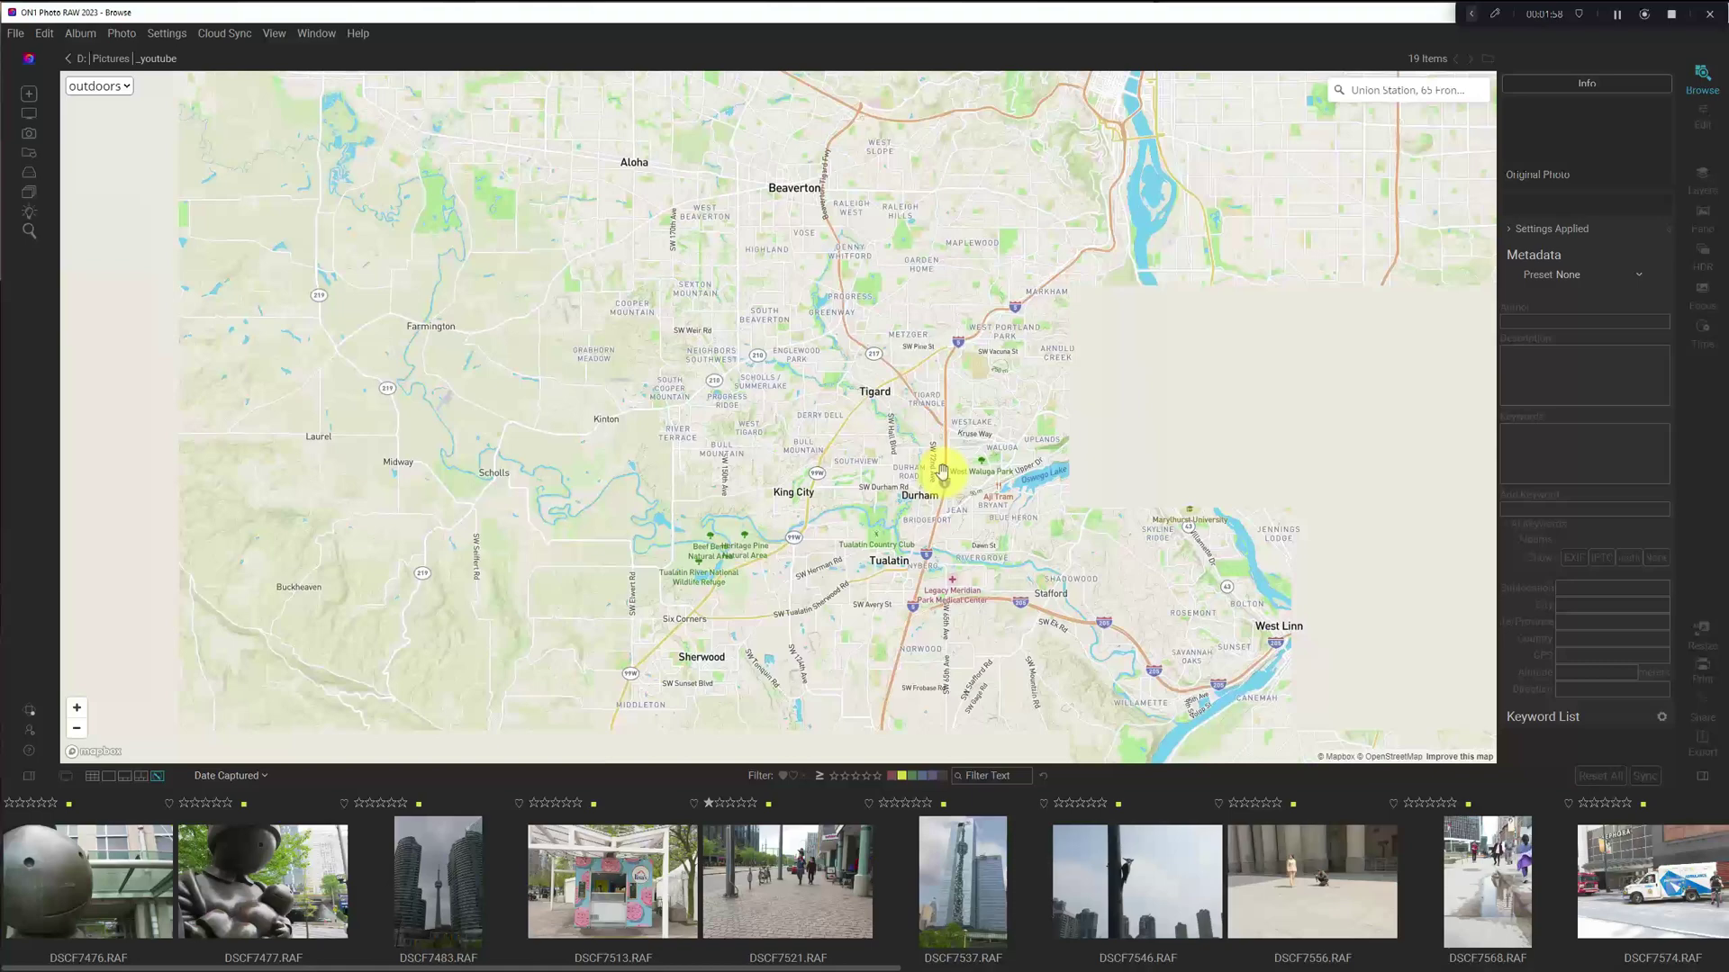
scroll(941, 471, down, 4)
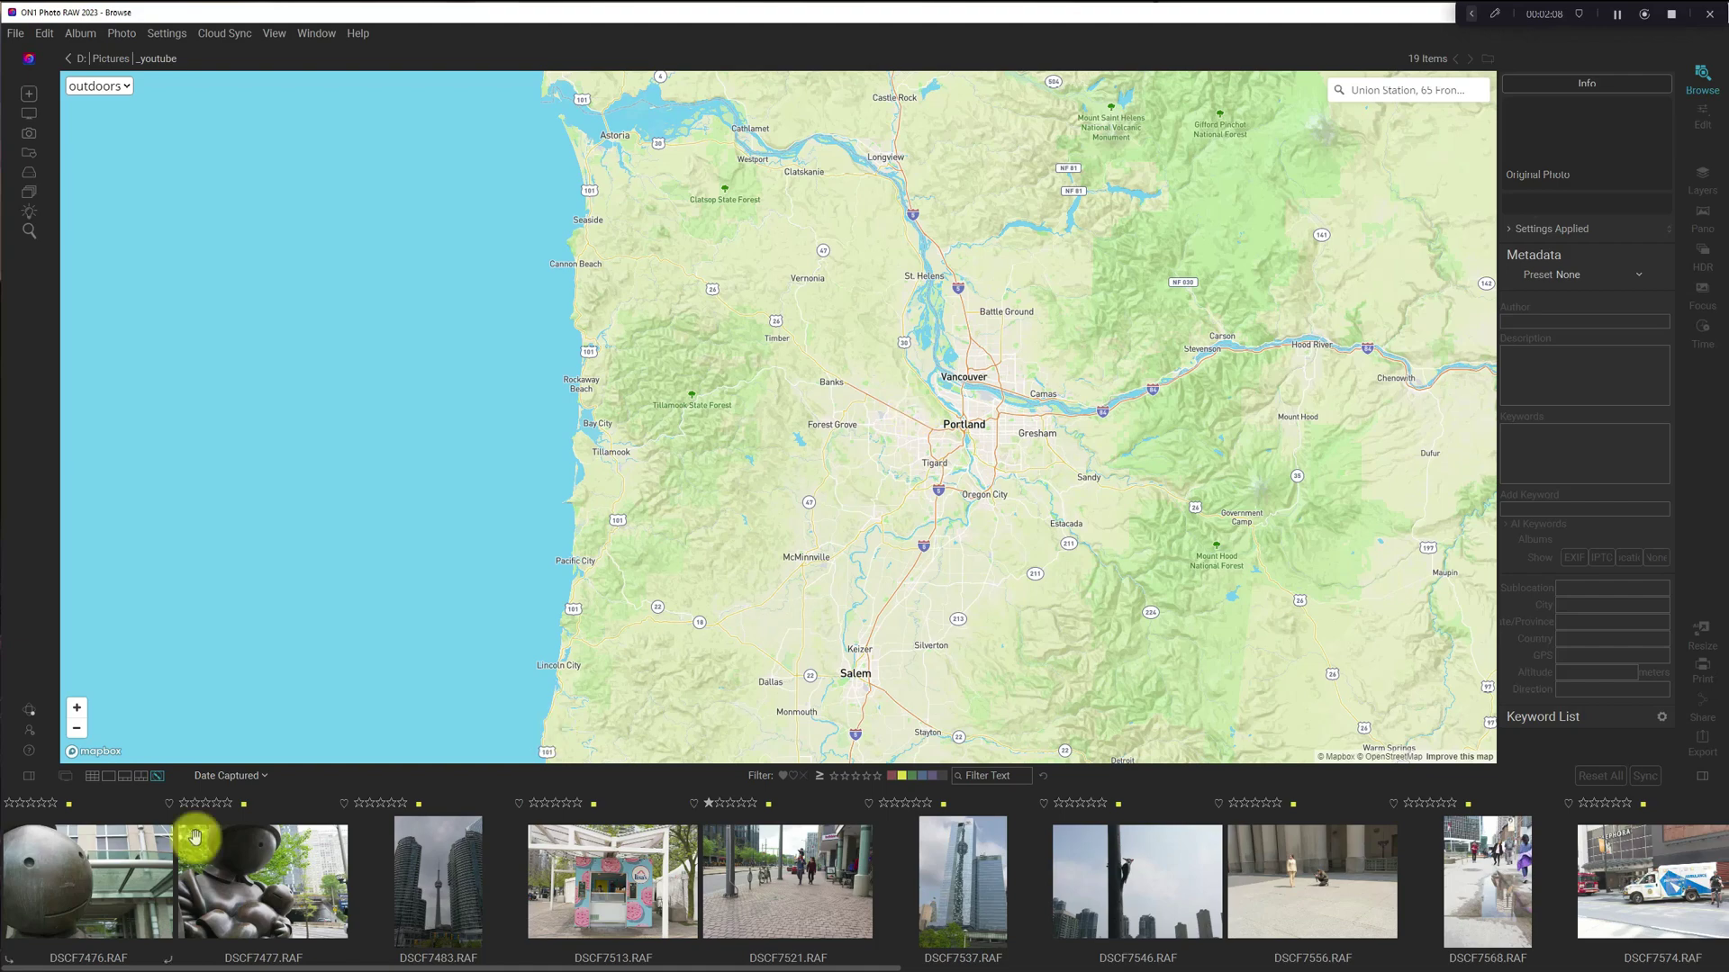
Select a filmstrip thumbnail and step through the photos to the escalator photo DSCF7754
click(76, 860)
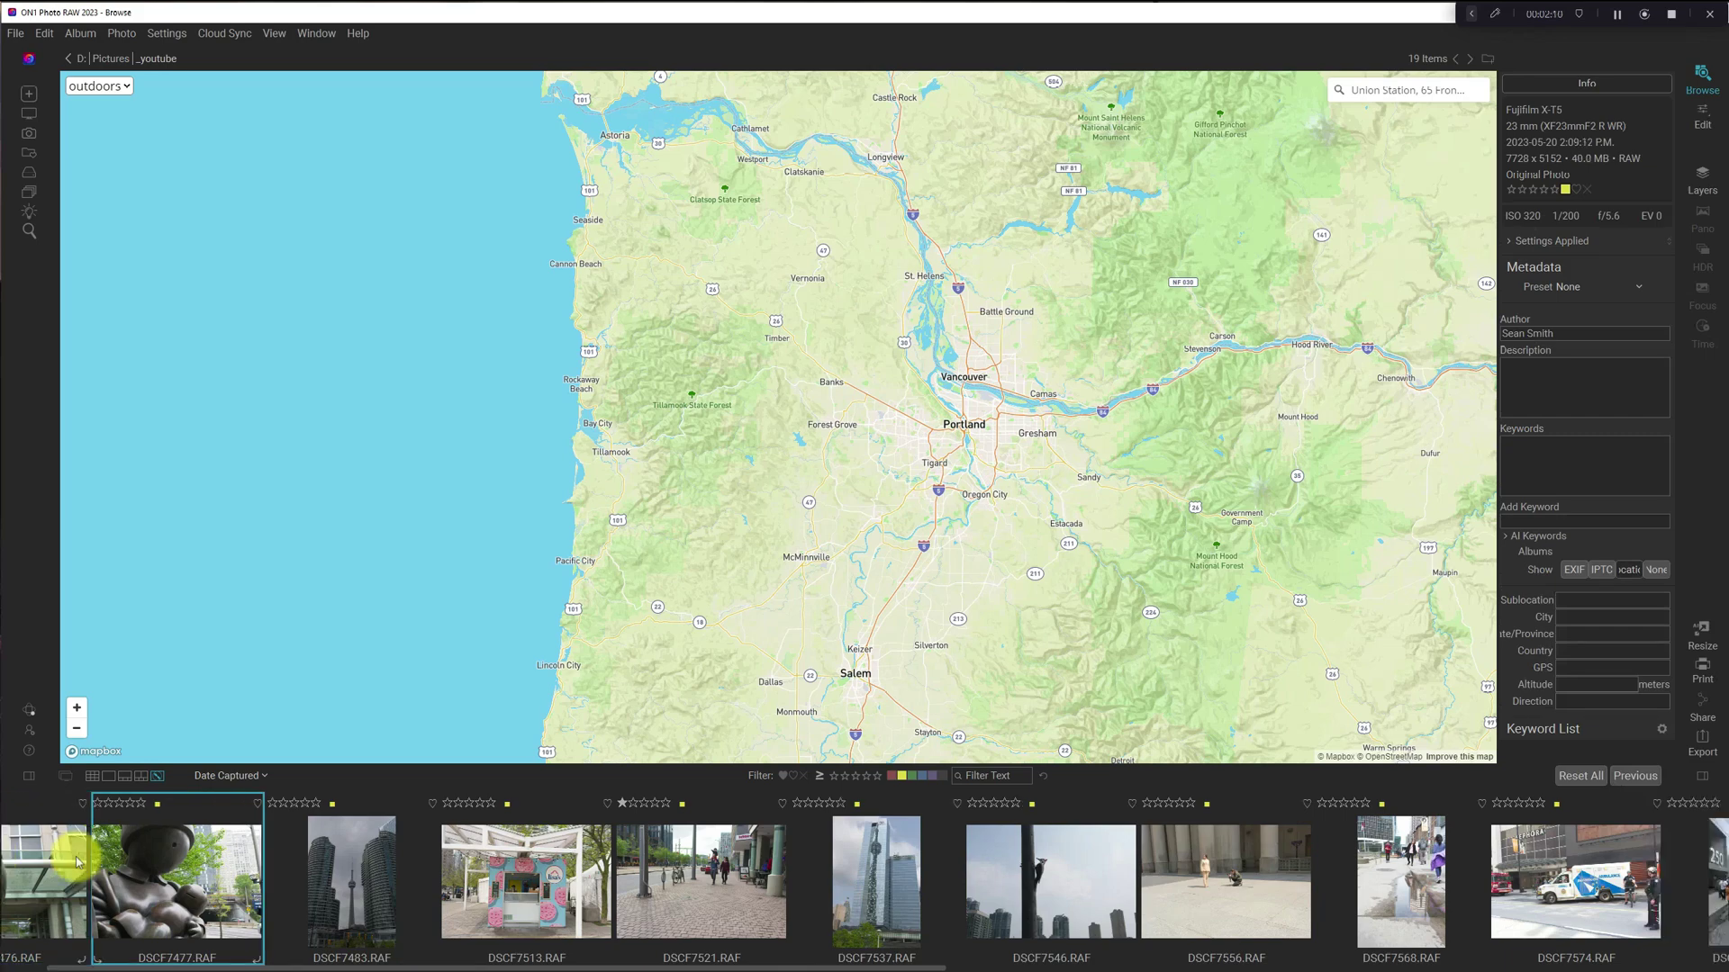
key(Right)
key(Right)
key(Right)
key(Right)
key(Right)
key(Right)
key(Right)
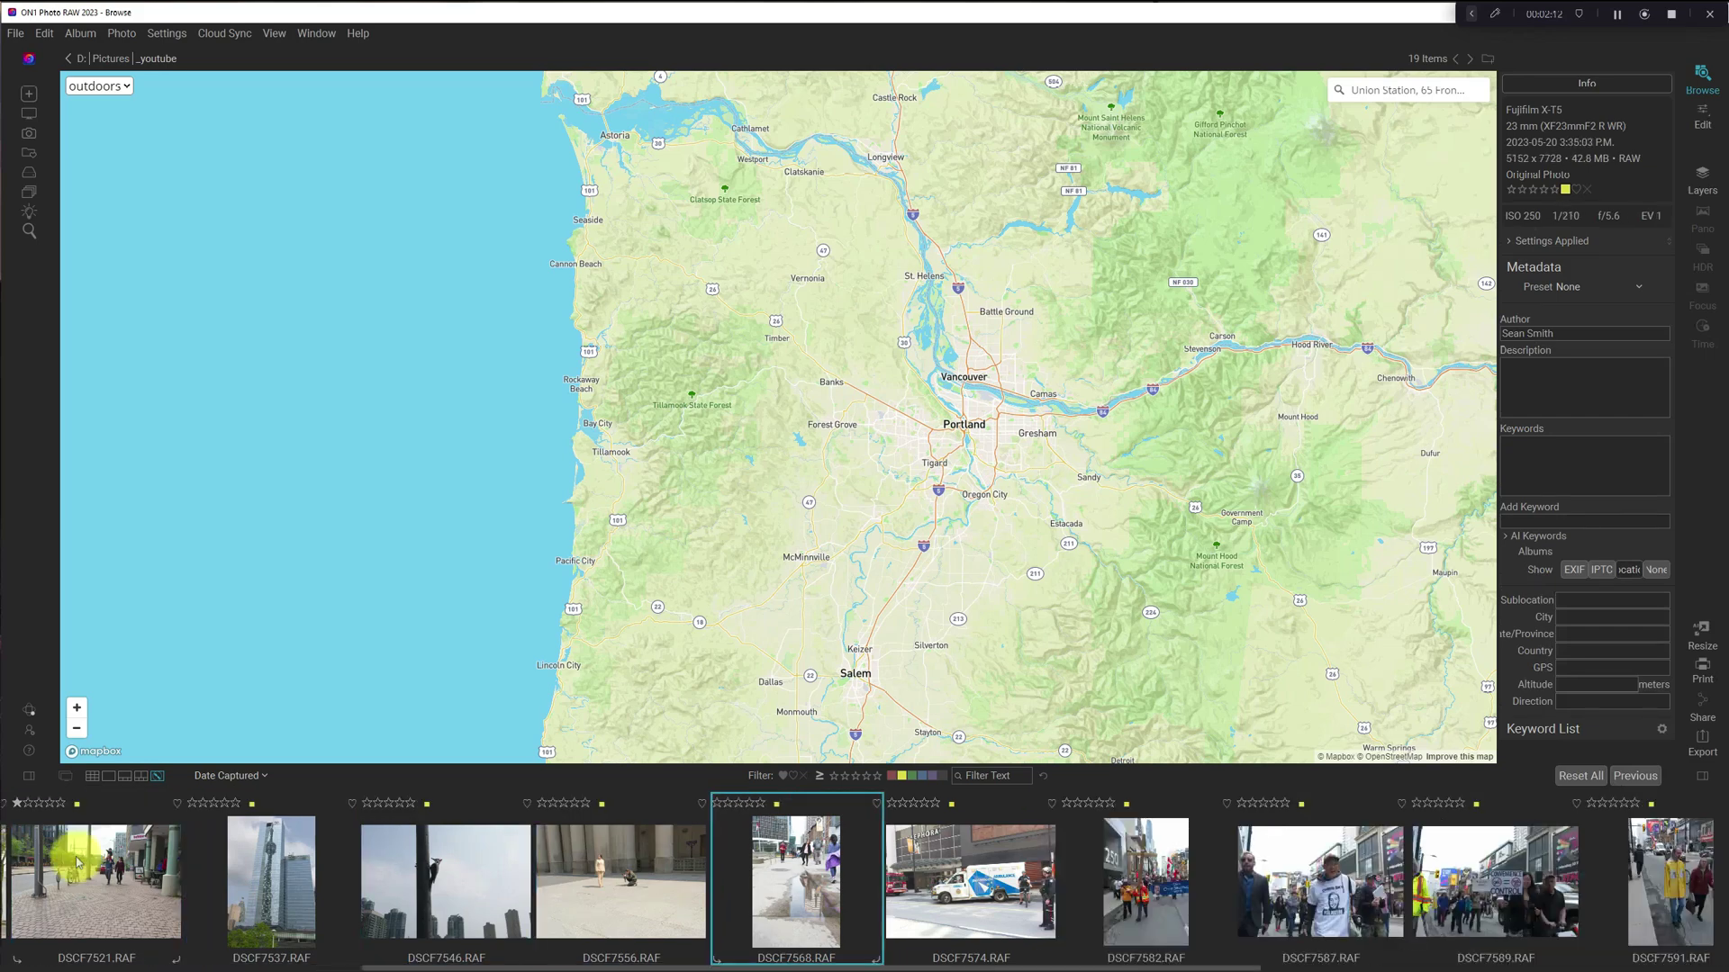
key(Right)
key(Right)
key(Right)
key(Right)
key(Right)
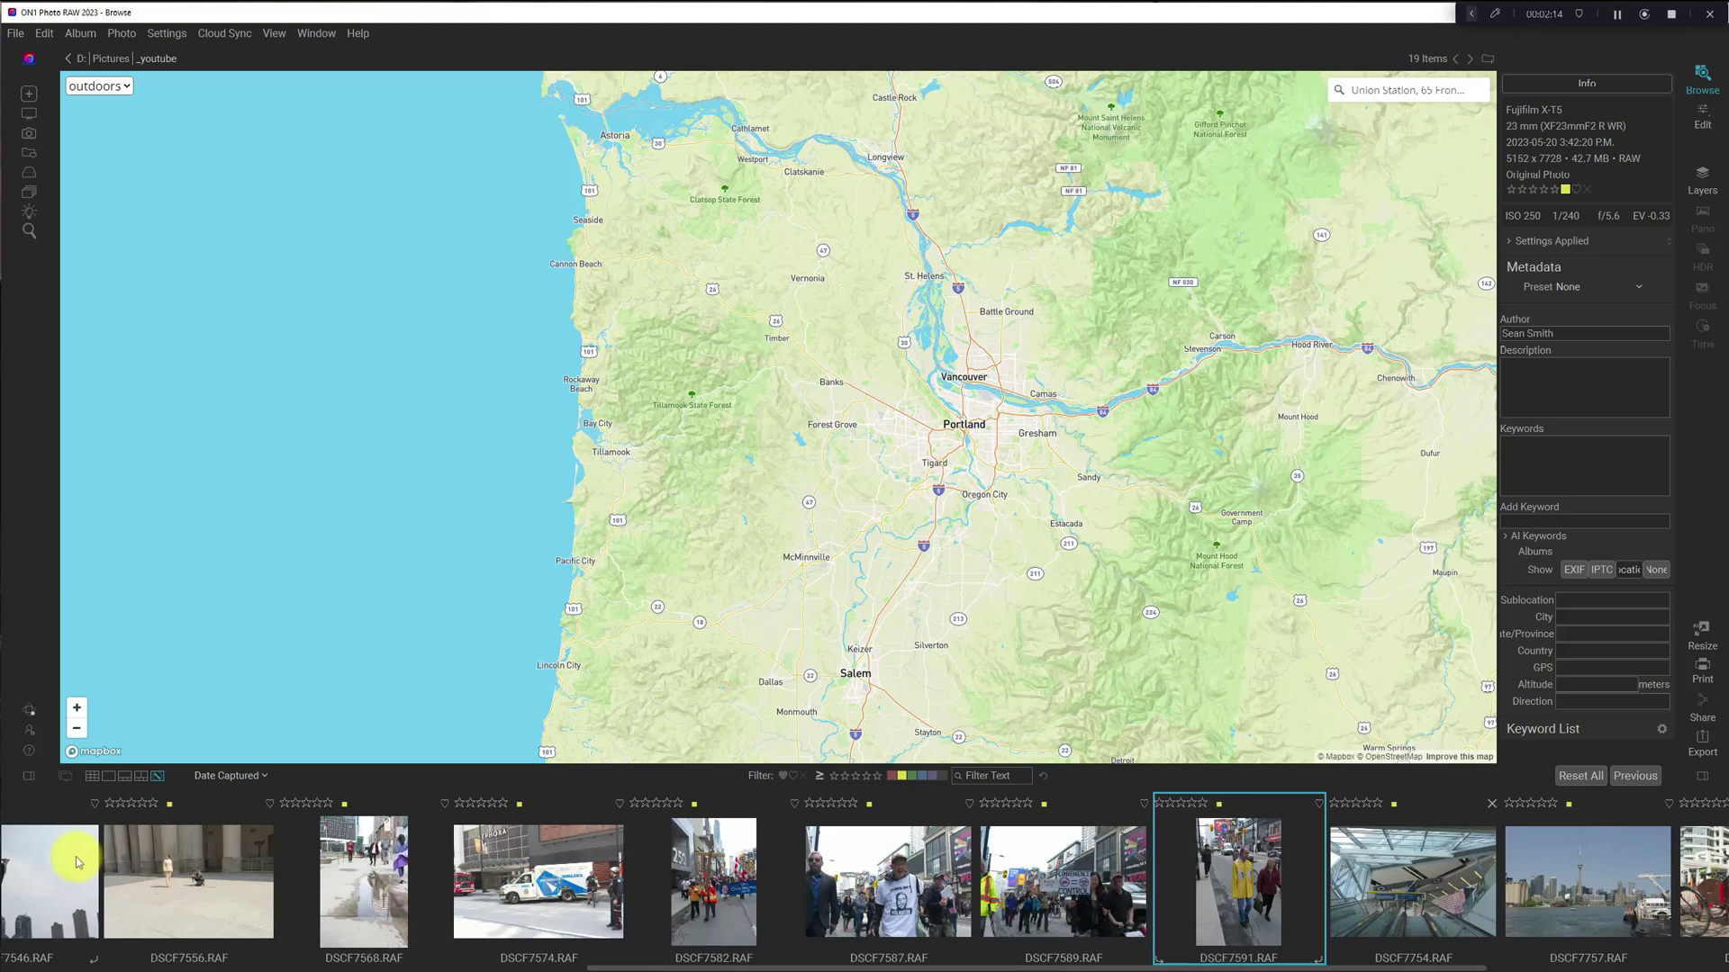
key(Right)
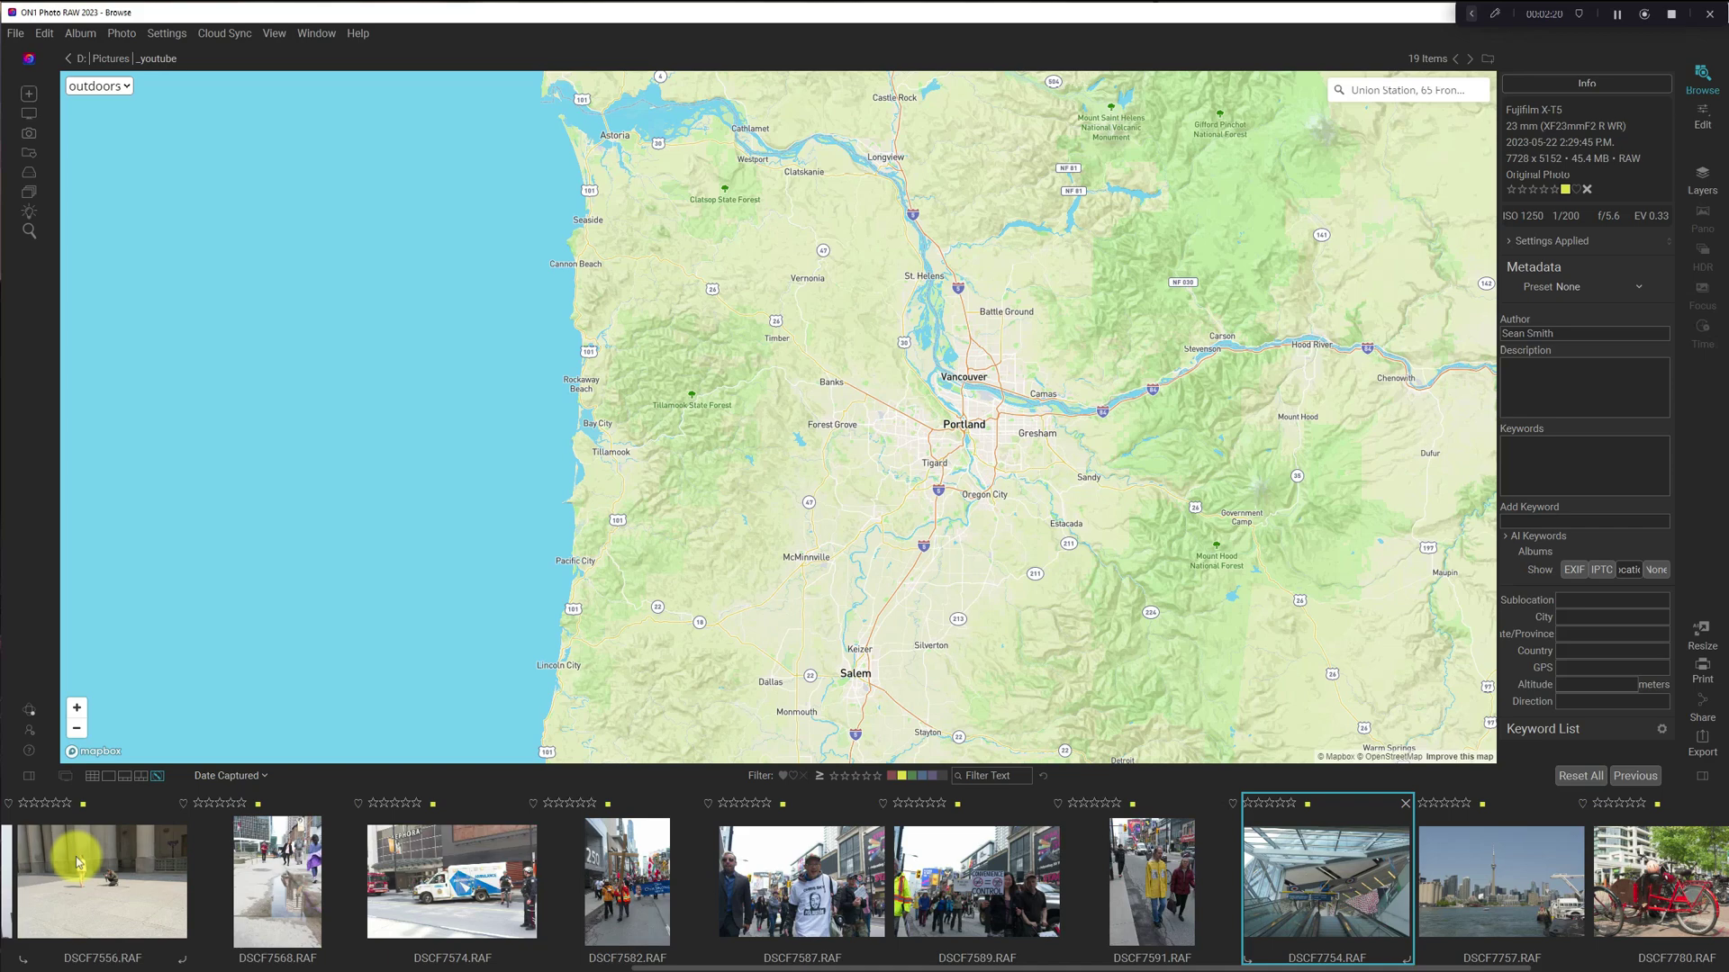
Browse full-size from DSCF7754 to the columns photo DSCF7556, then return to map view
click(107, 778)
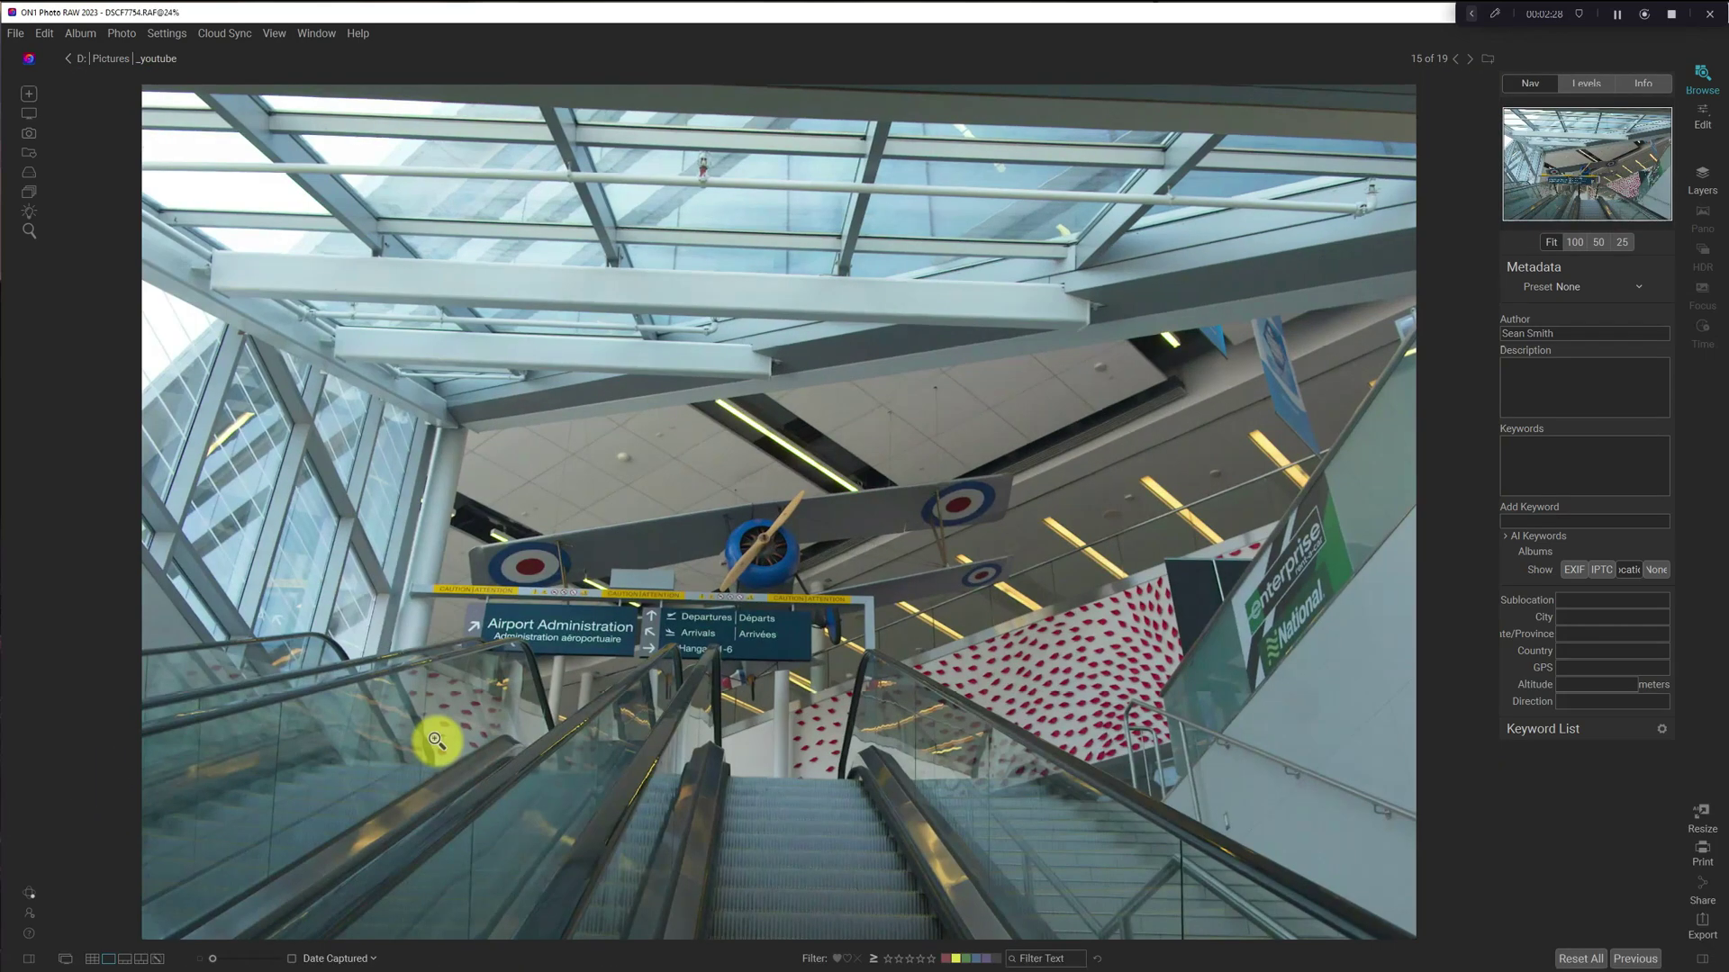
key(Right)
key(Right)
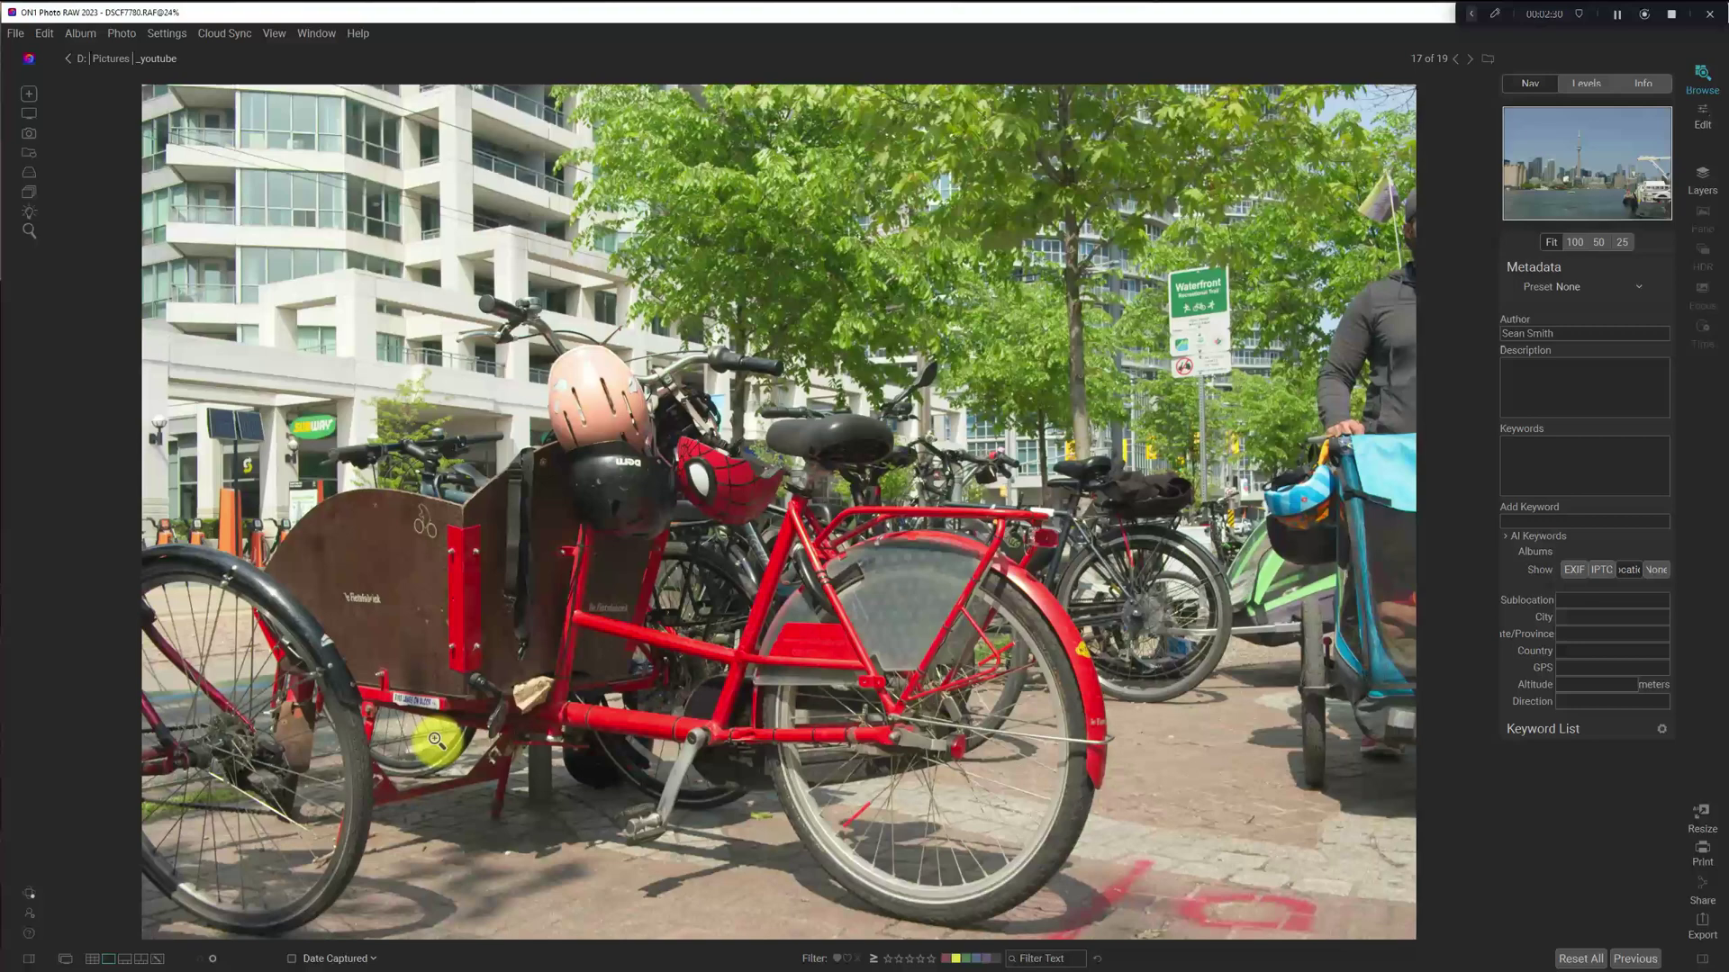
key(Left)
key(Left)
key(Left)
key(Left)
key(Left)
key(Left)
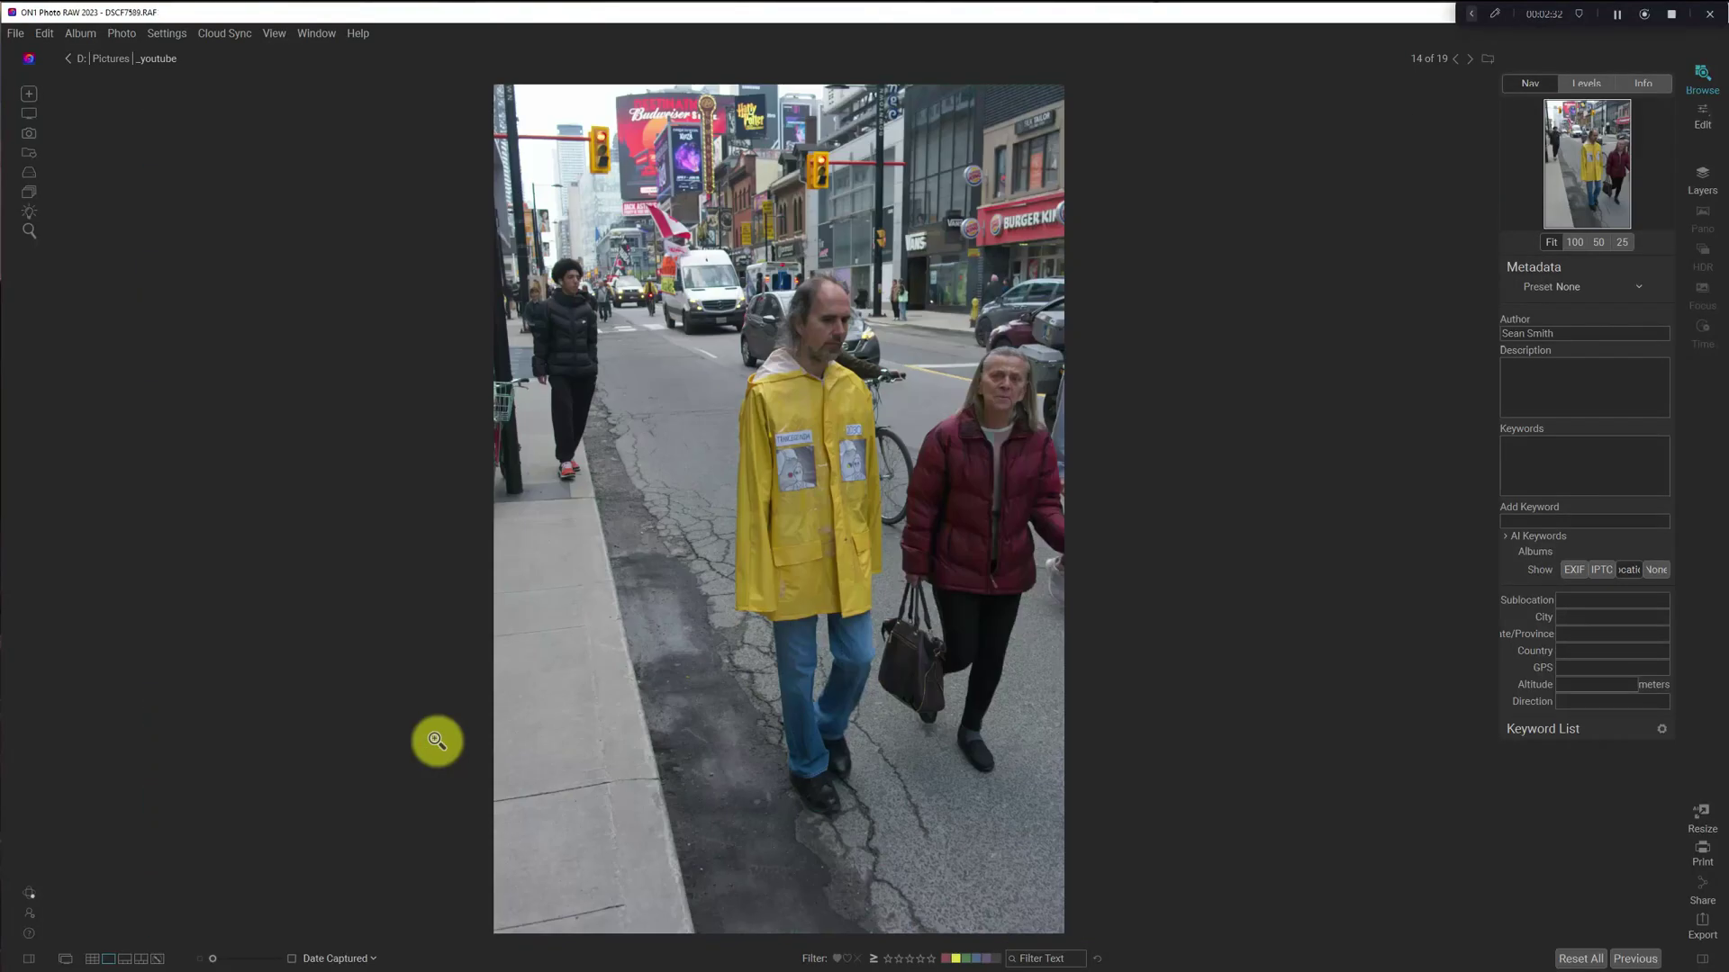
key(Left)
key(Left)
key(Left)
key(Left)
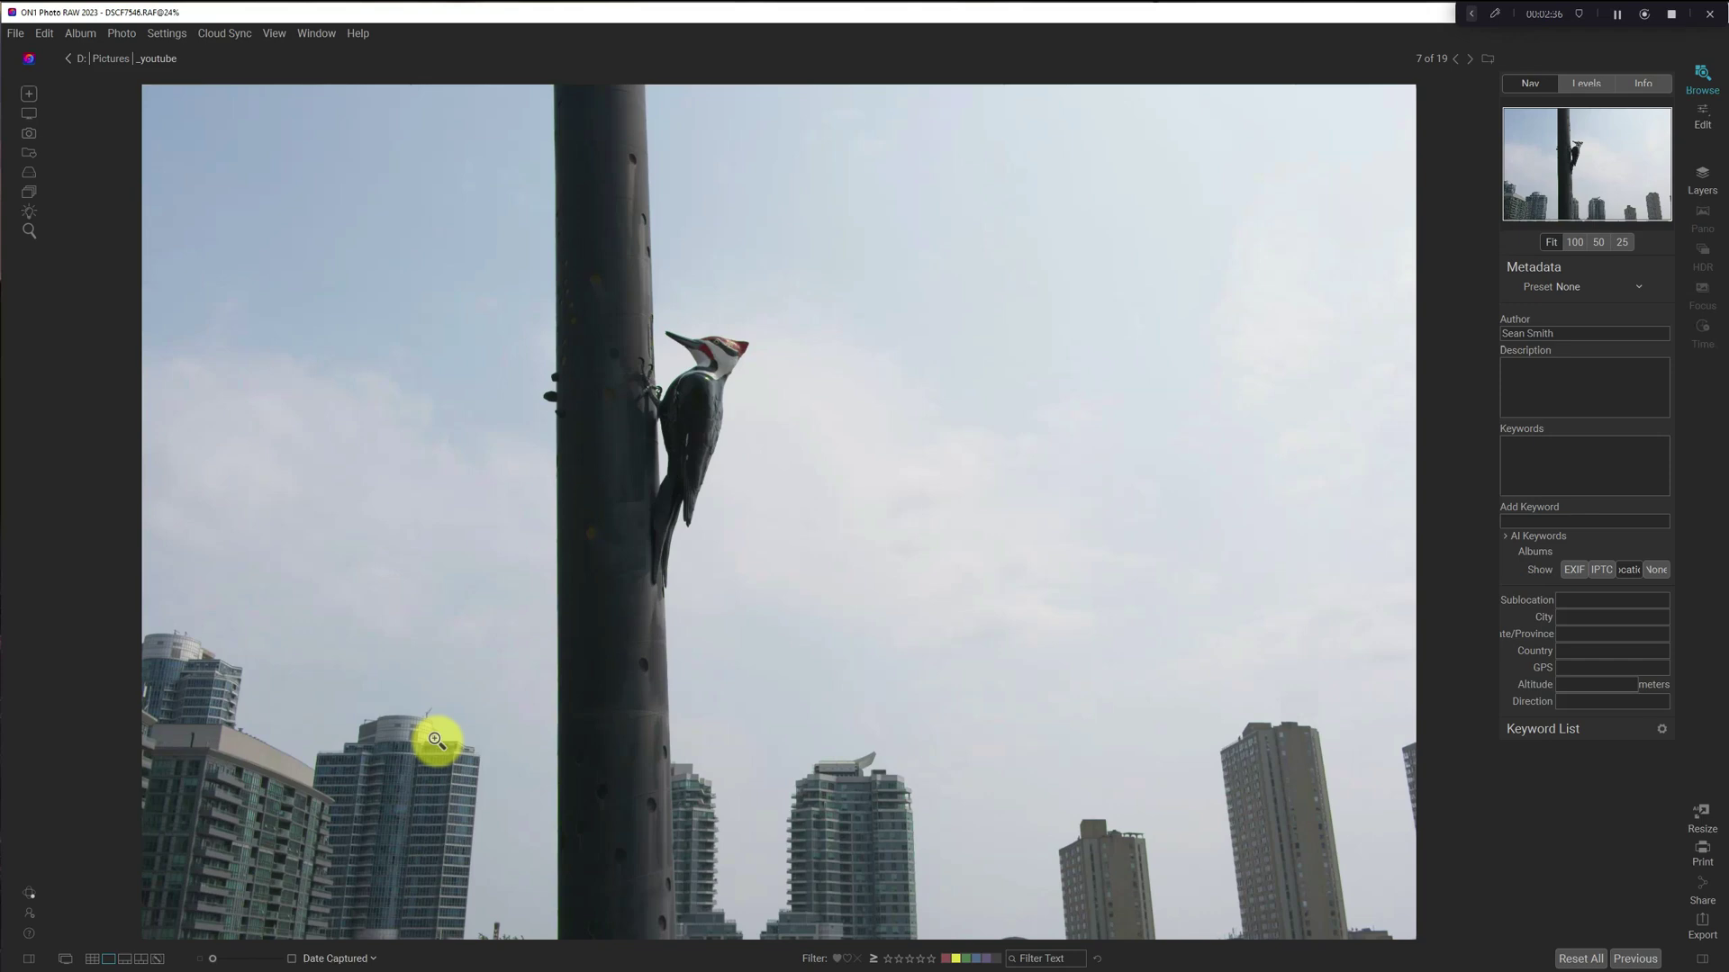
key(Right)
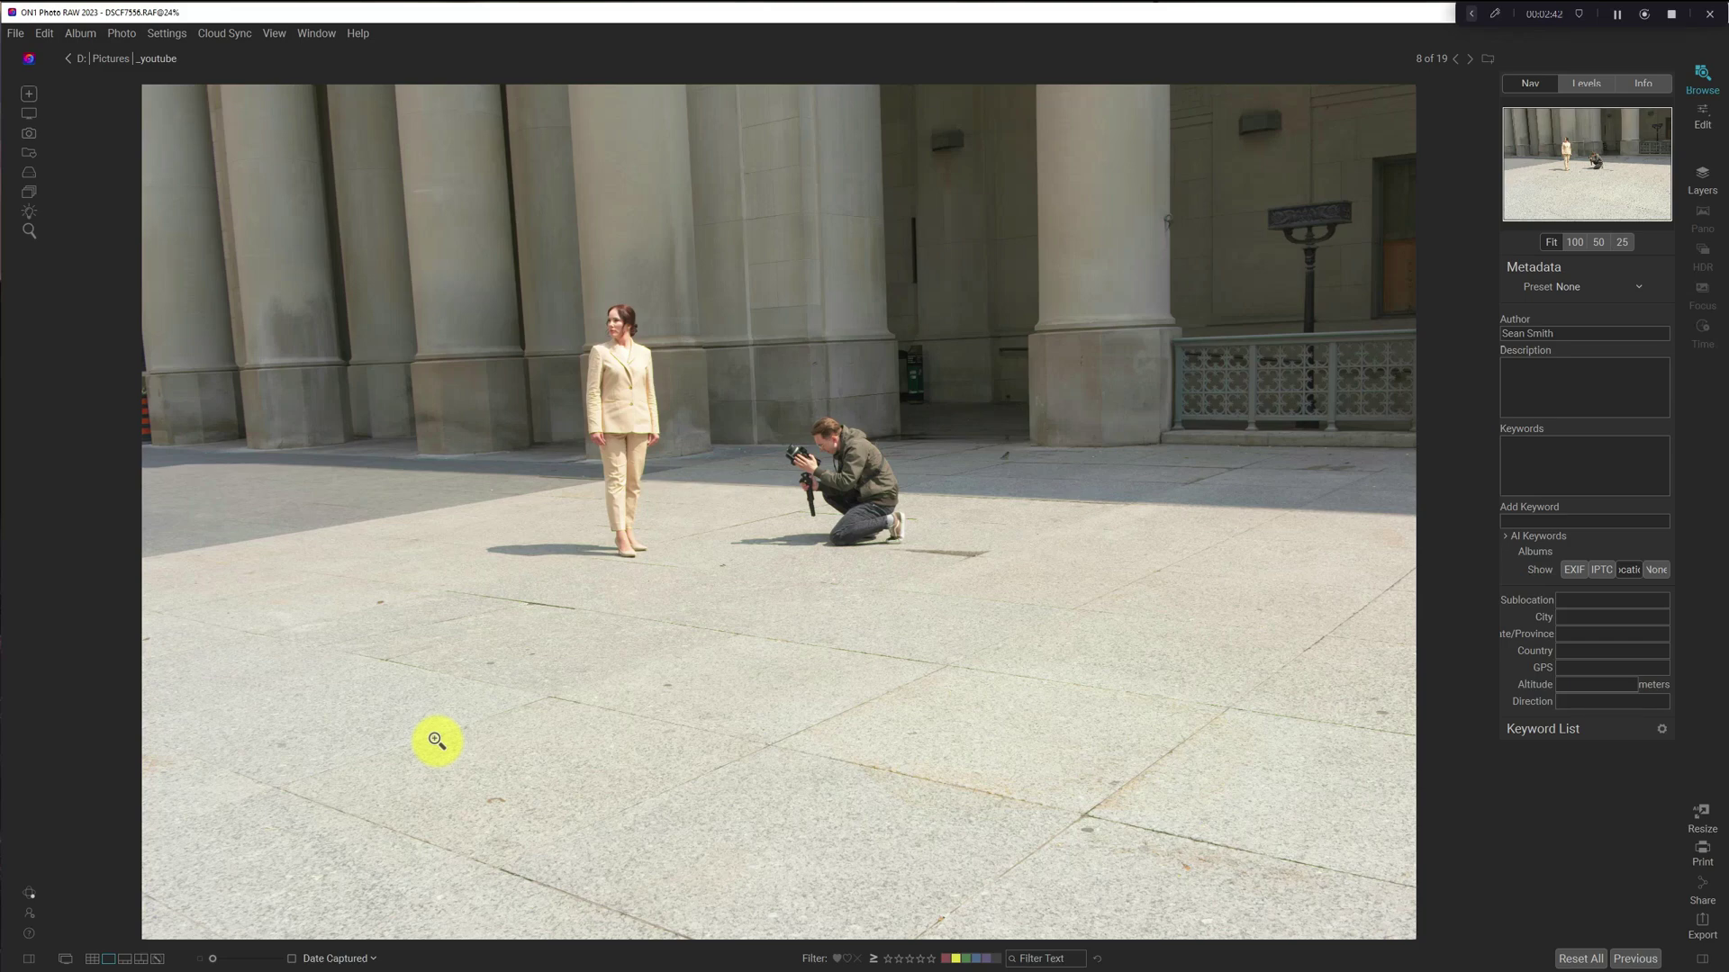
key(m)
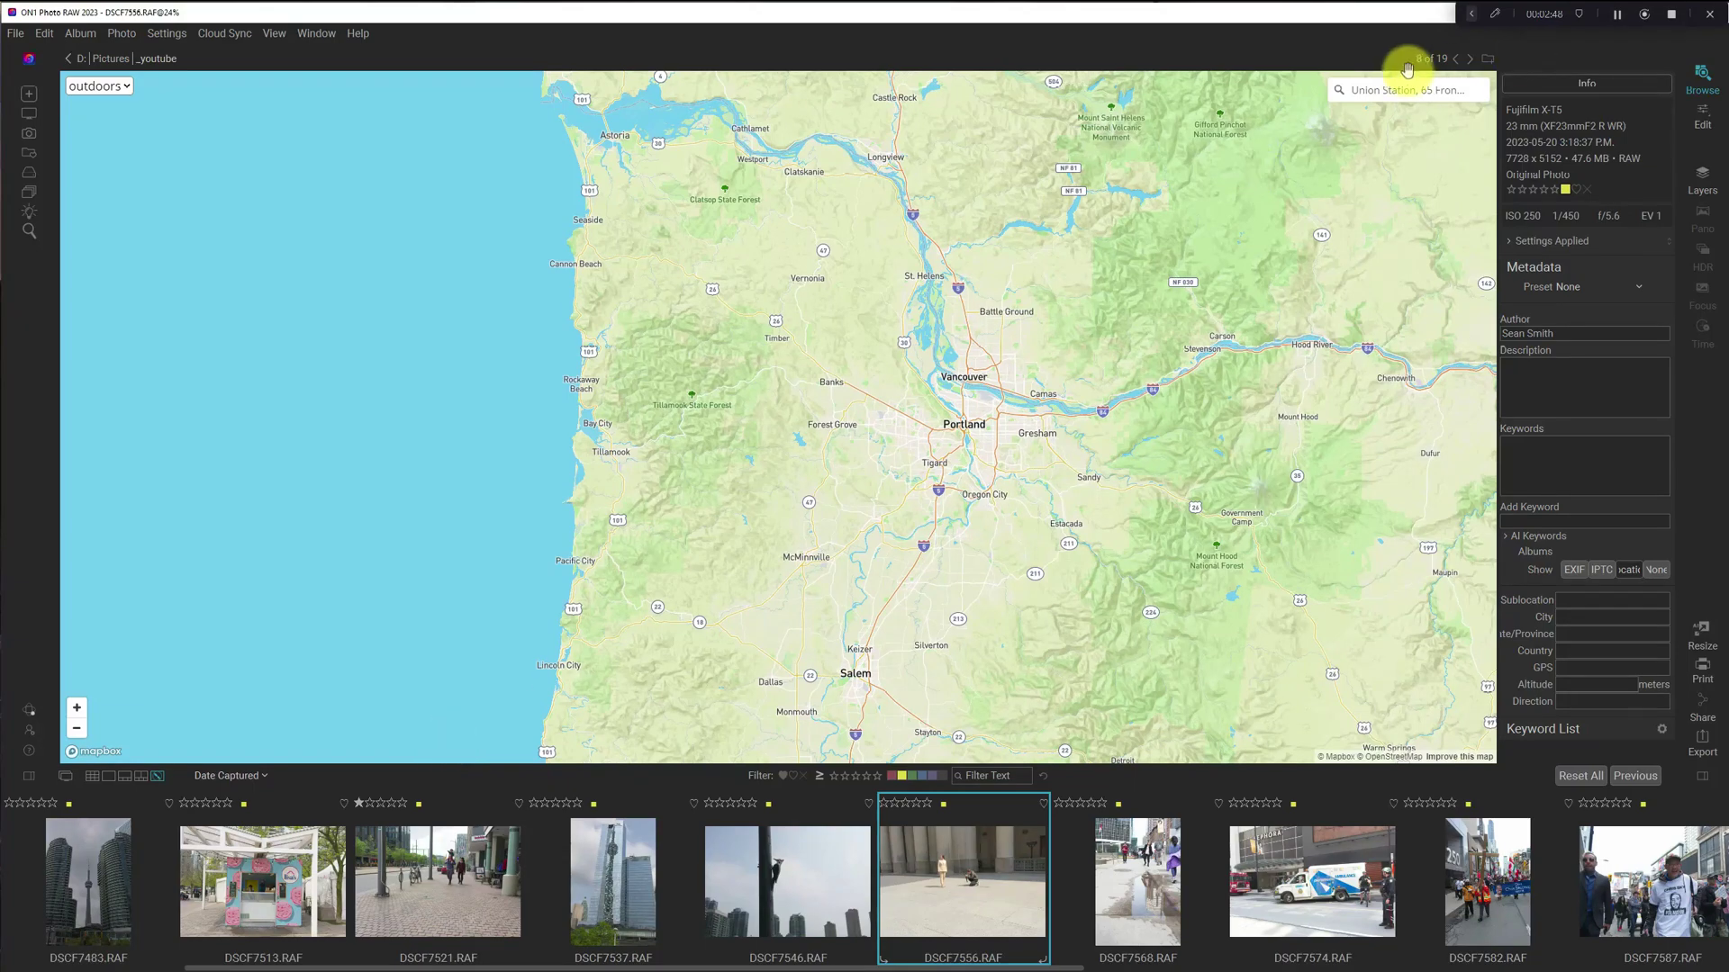
Search the map for 'union station toront' to pin Union Station, 65 Front St W, Toronto
click(1437, 91)
key(ctrl+a)
key(BackSpace)
text(un)
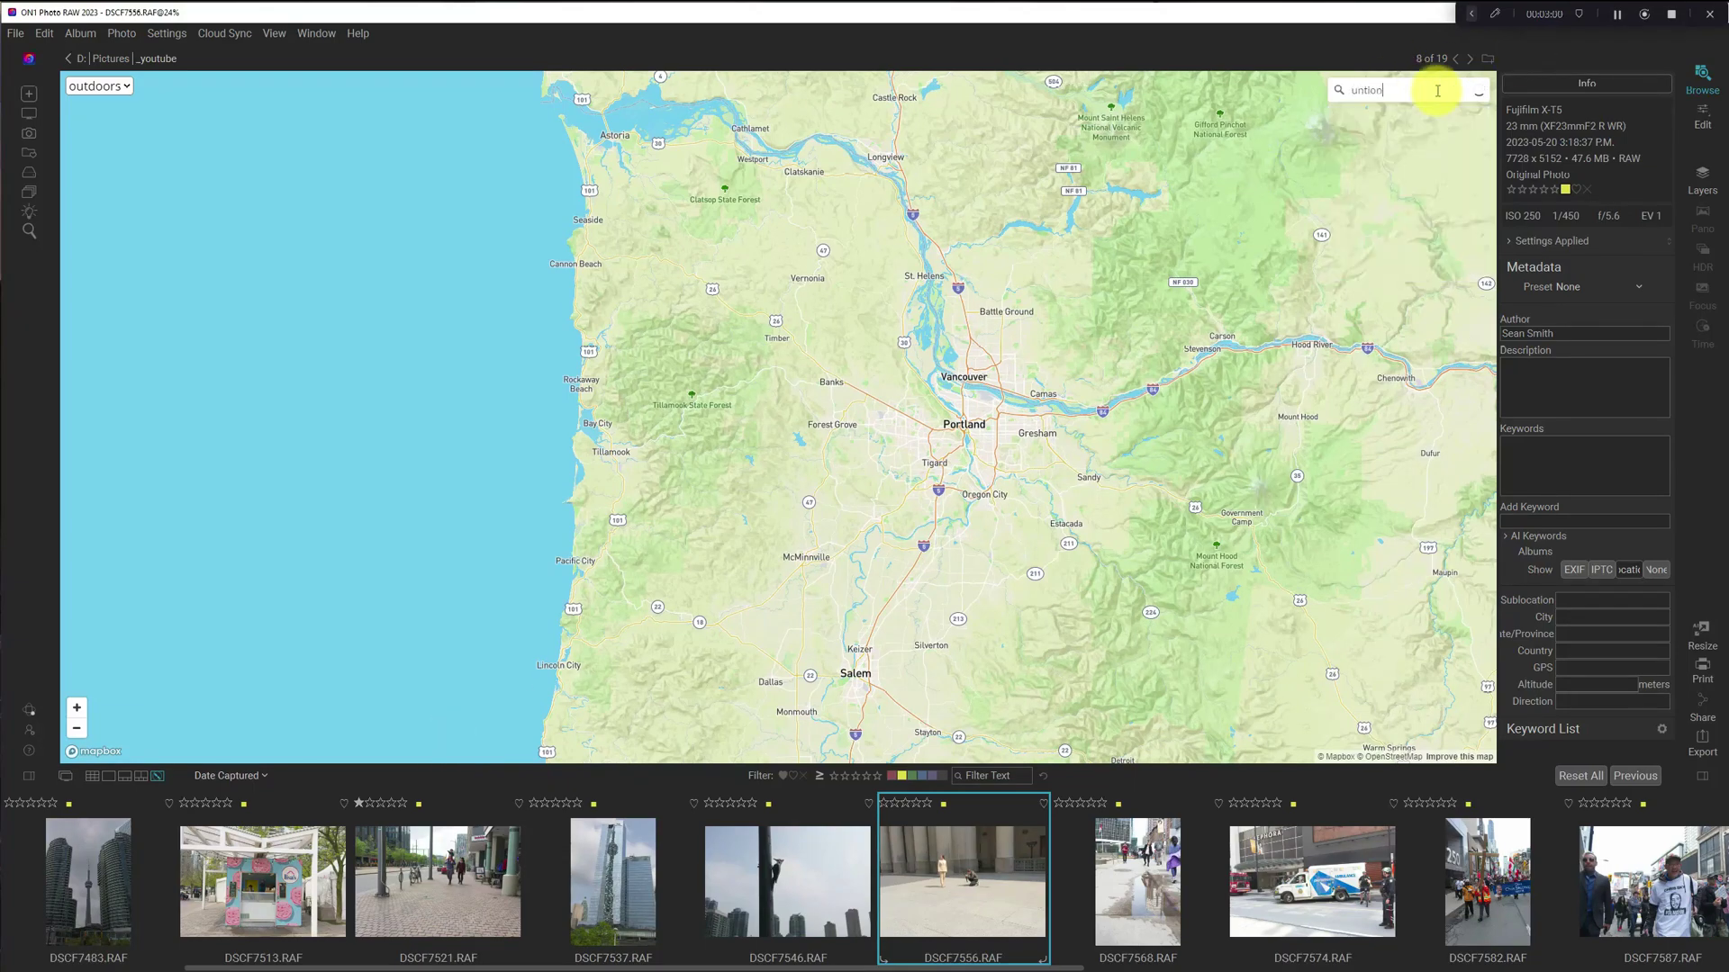
text(ion sta)
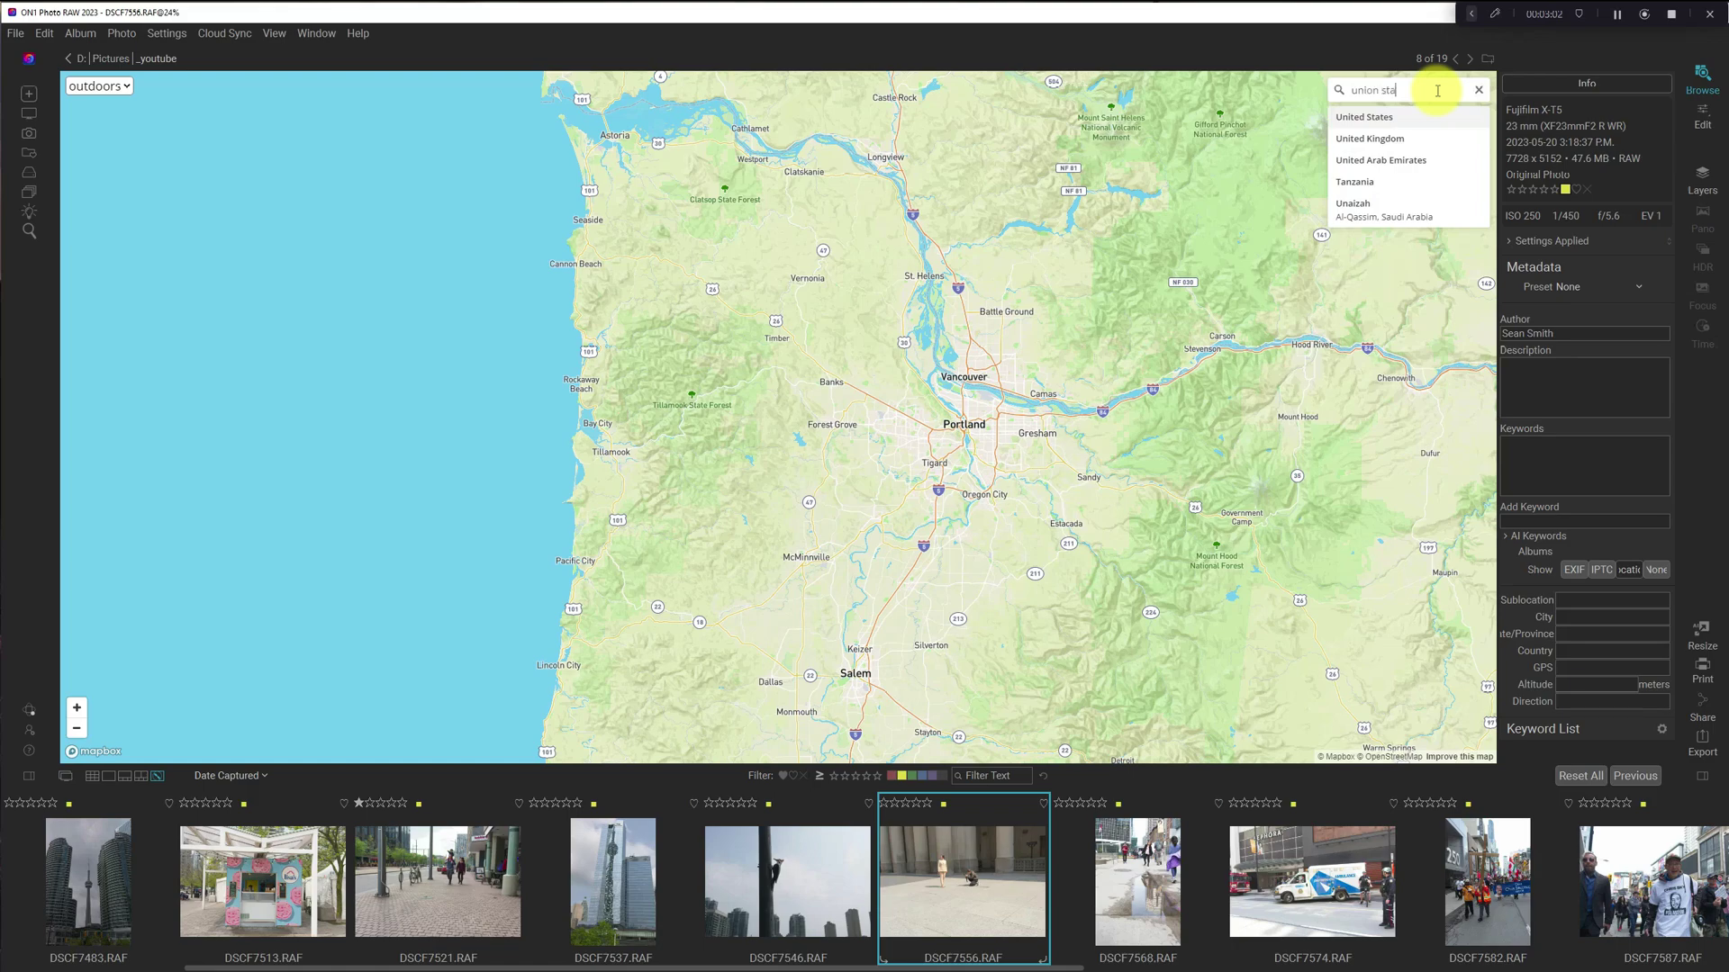
text(tion toronto)
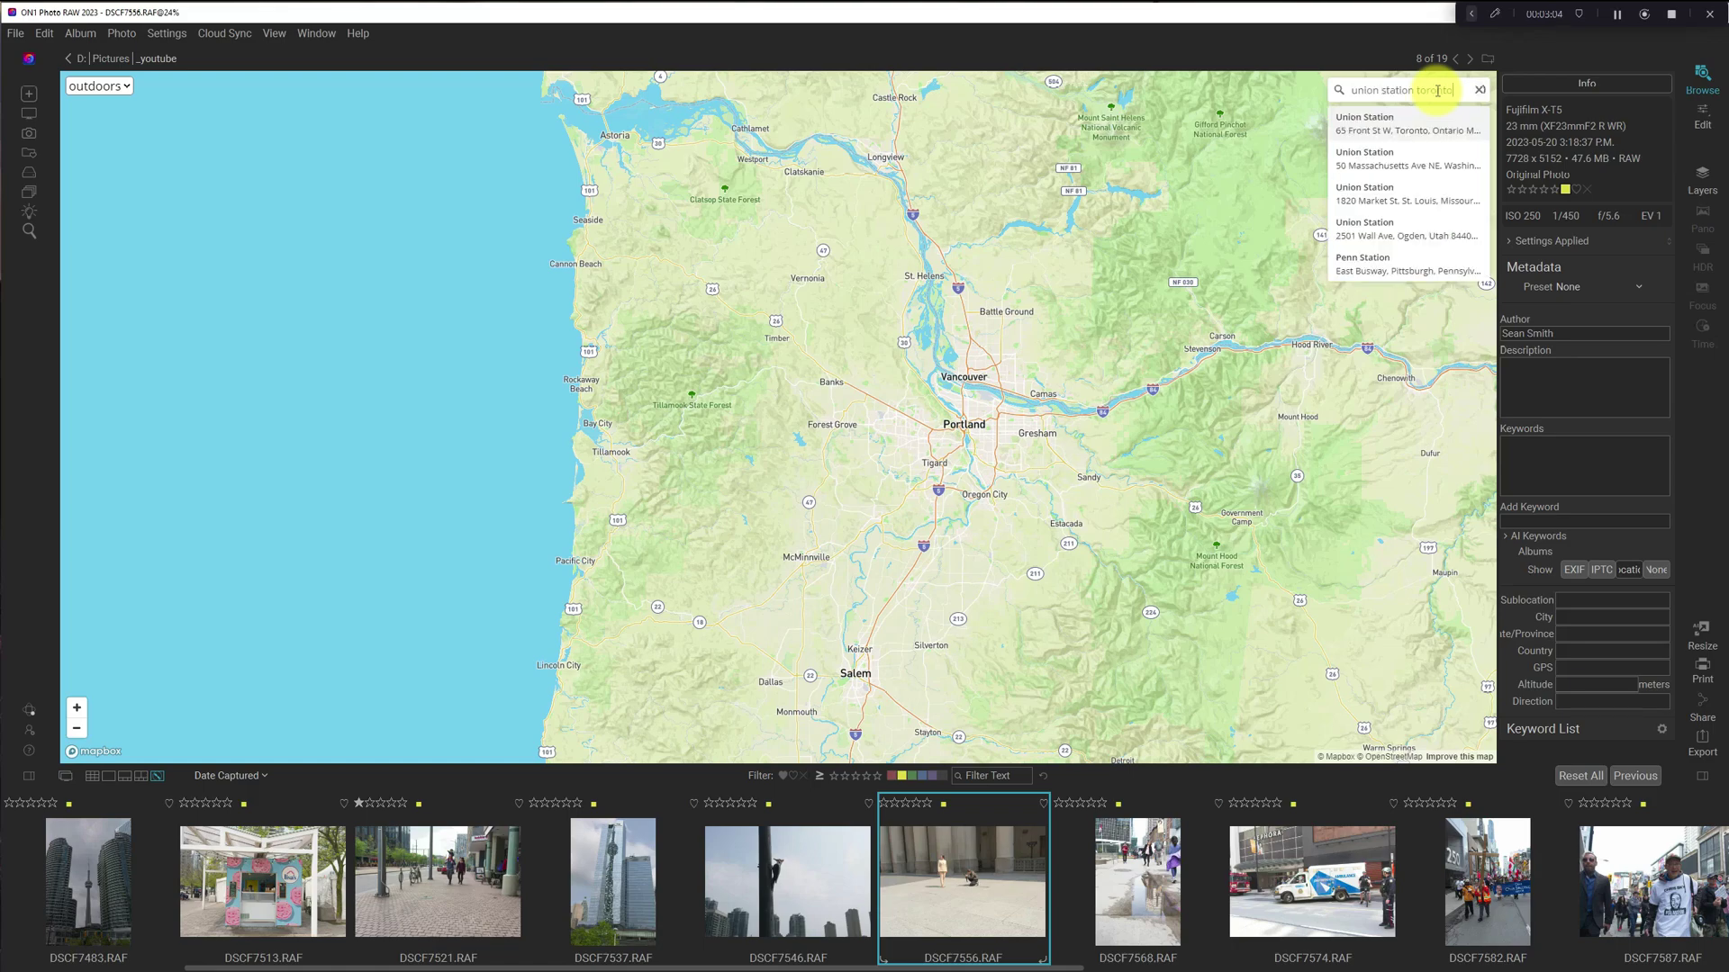
key(Return)
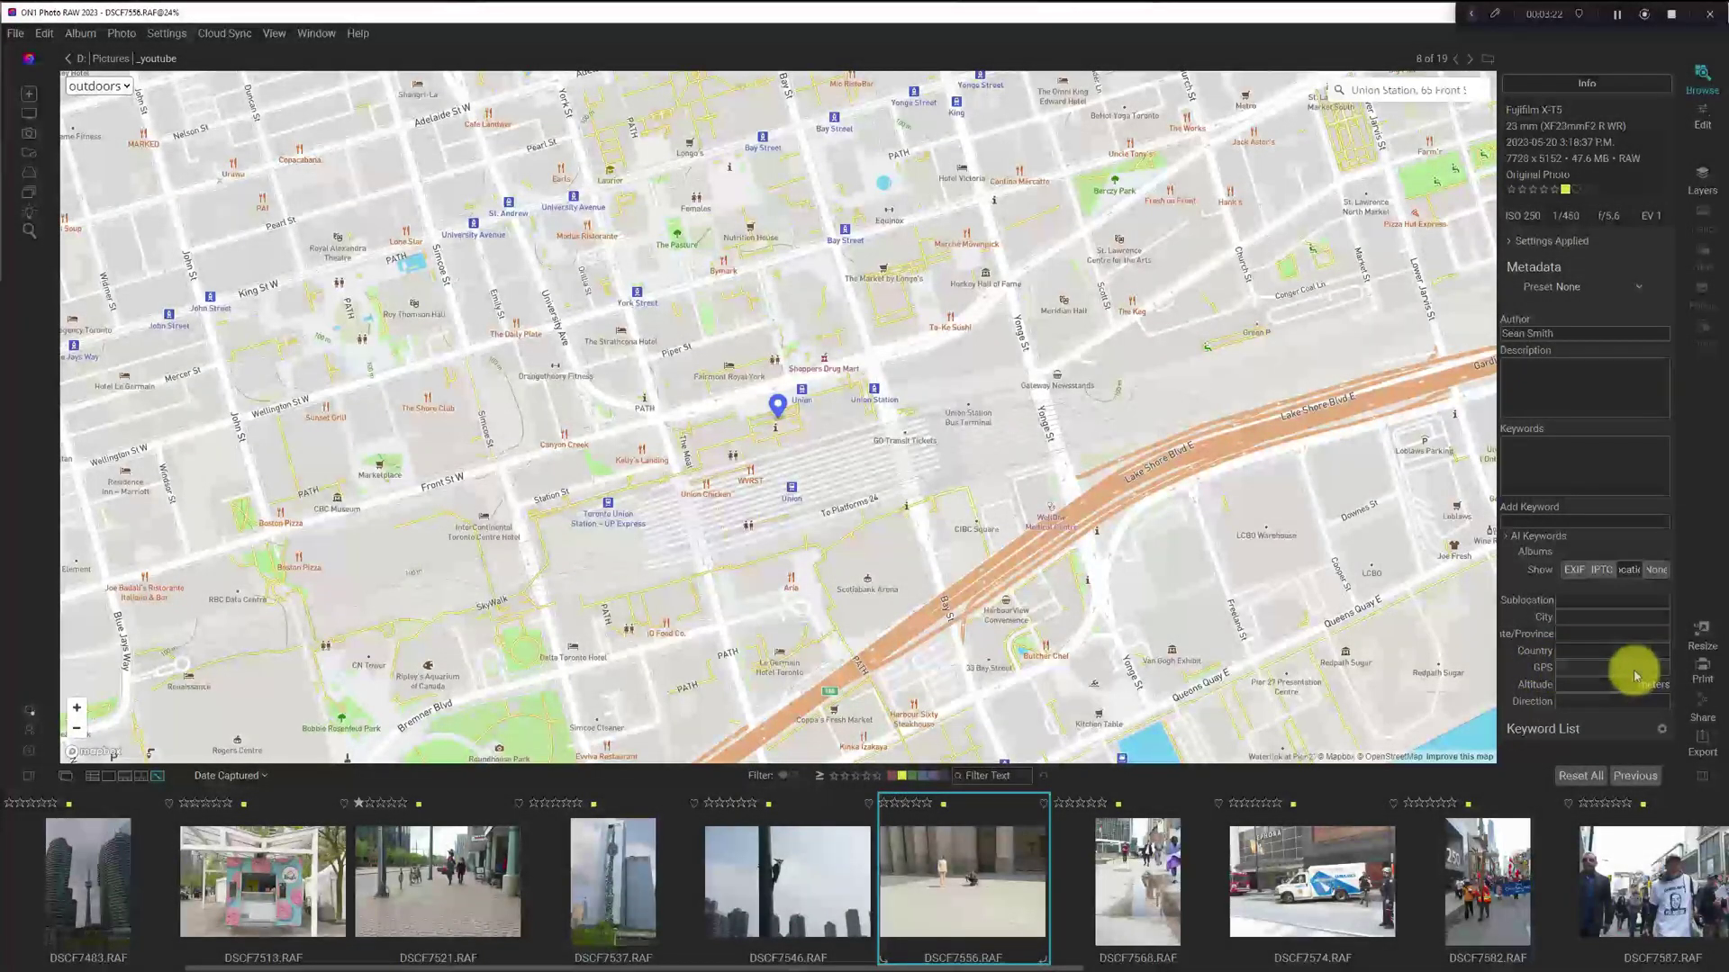
Tag DSCF7556 with the pinned Union Station location
click(1572, 571)
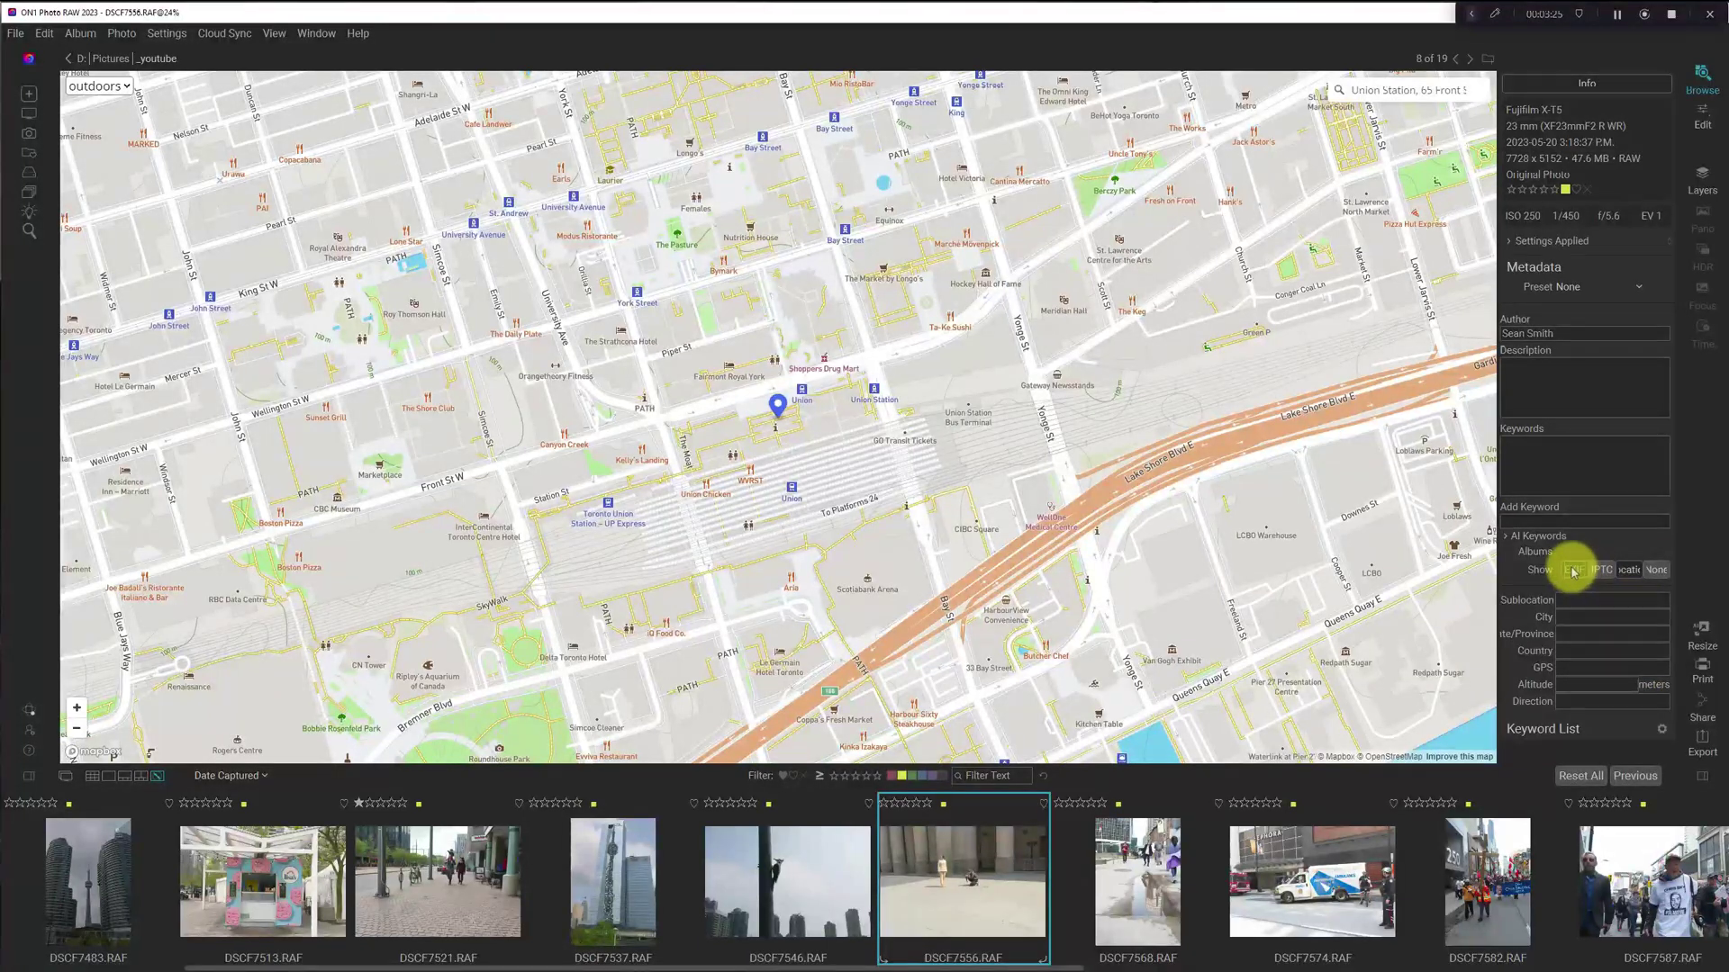
scroll(1584, 644, down, 2)
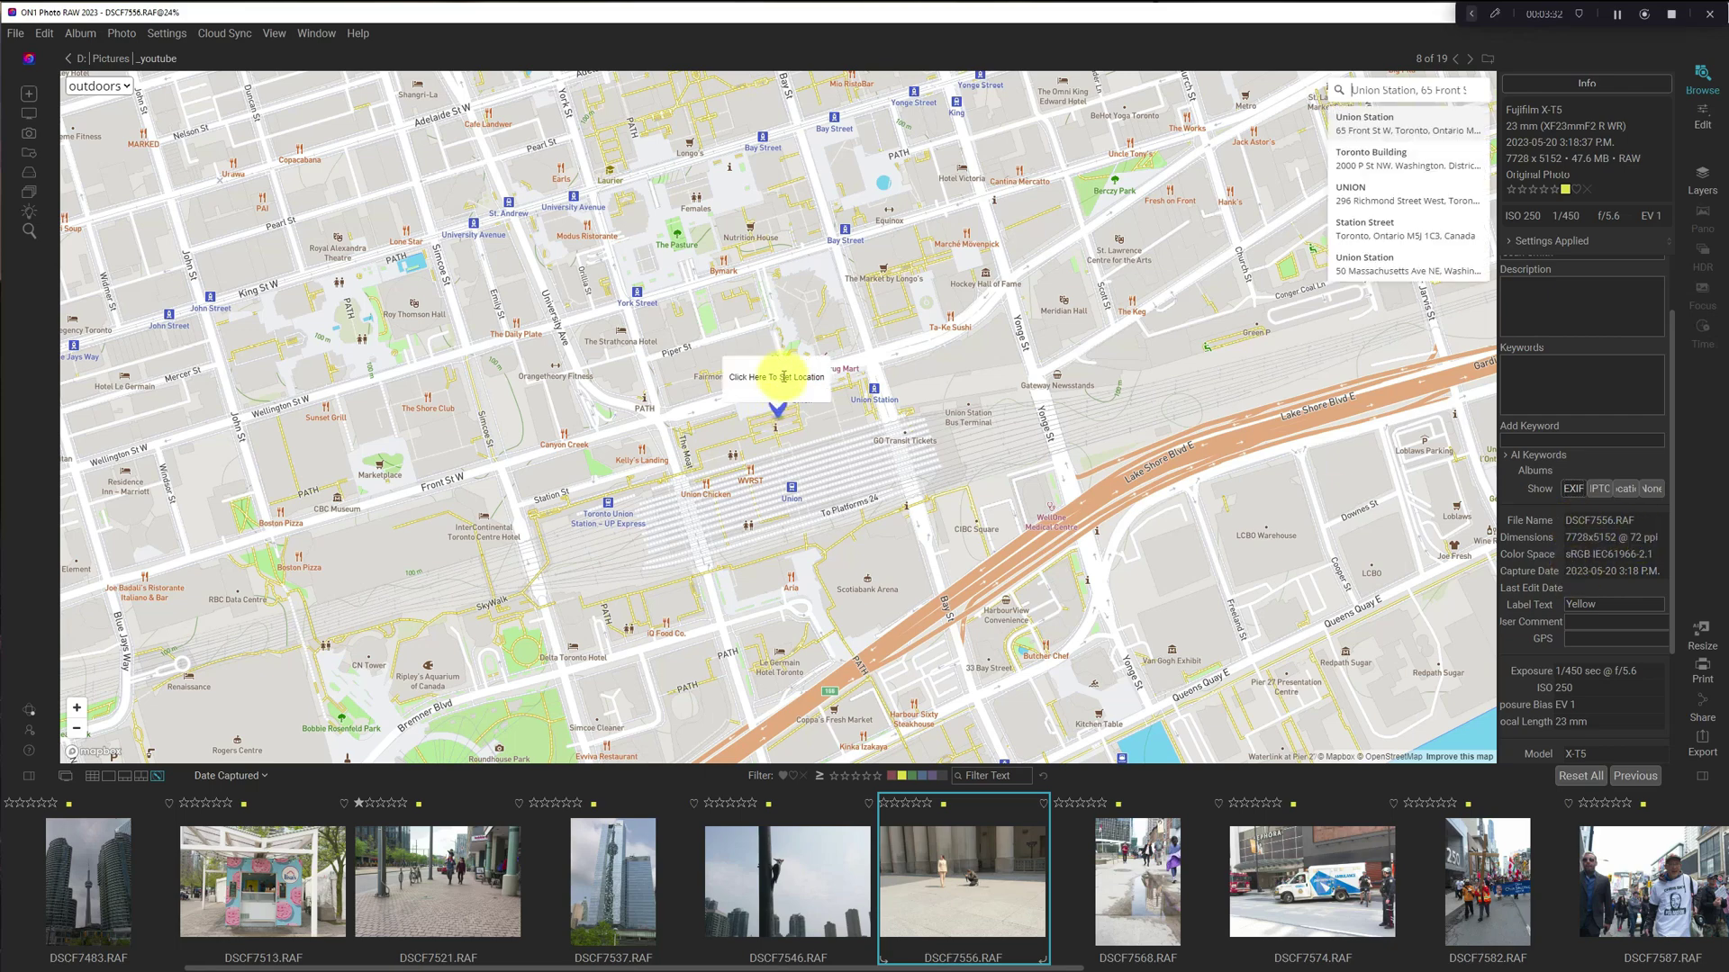
click(784, 376)
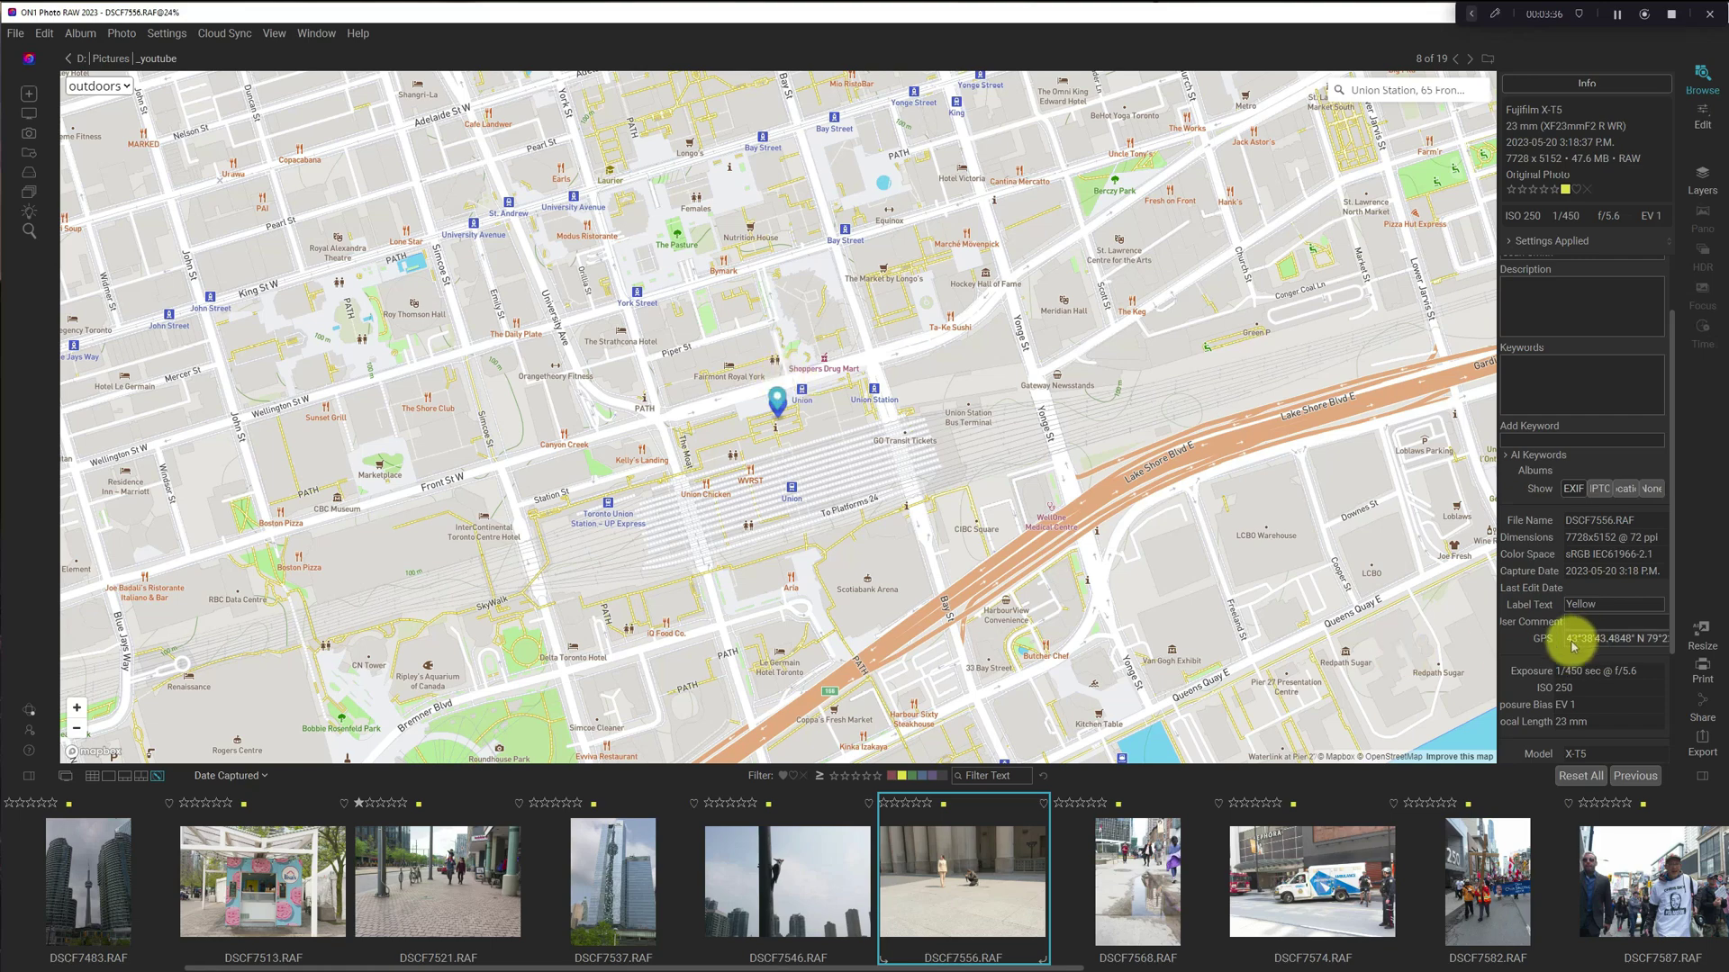
Check the GPS coordinates in the Location fields, comparing DSCF7546 before returning to DSCF7556
click(1573, 641)
drag(1573, 641, 1686, 636)
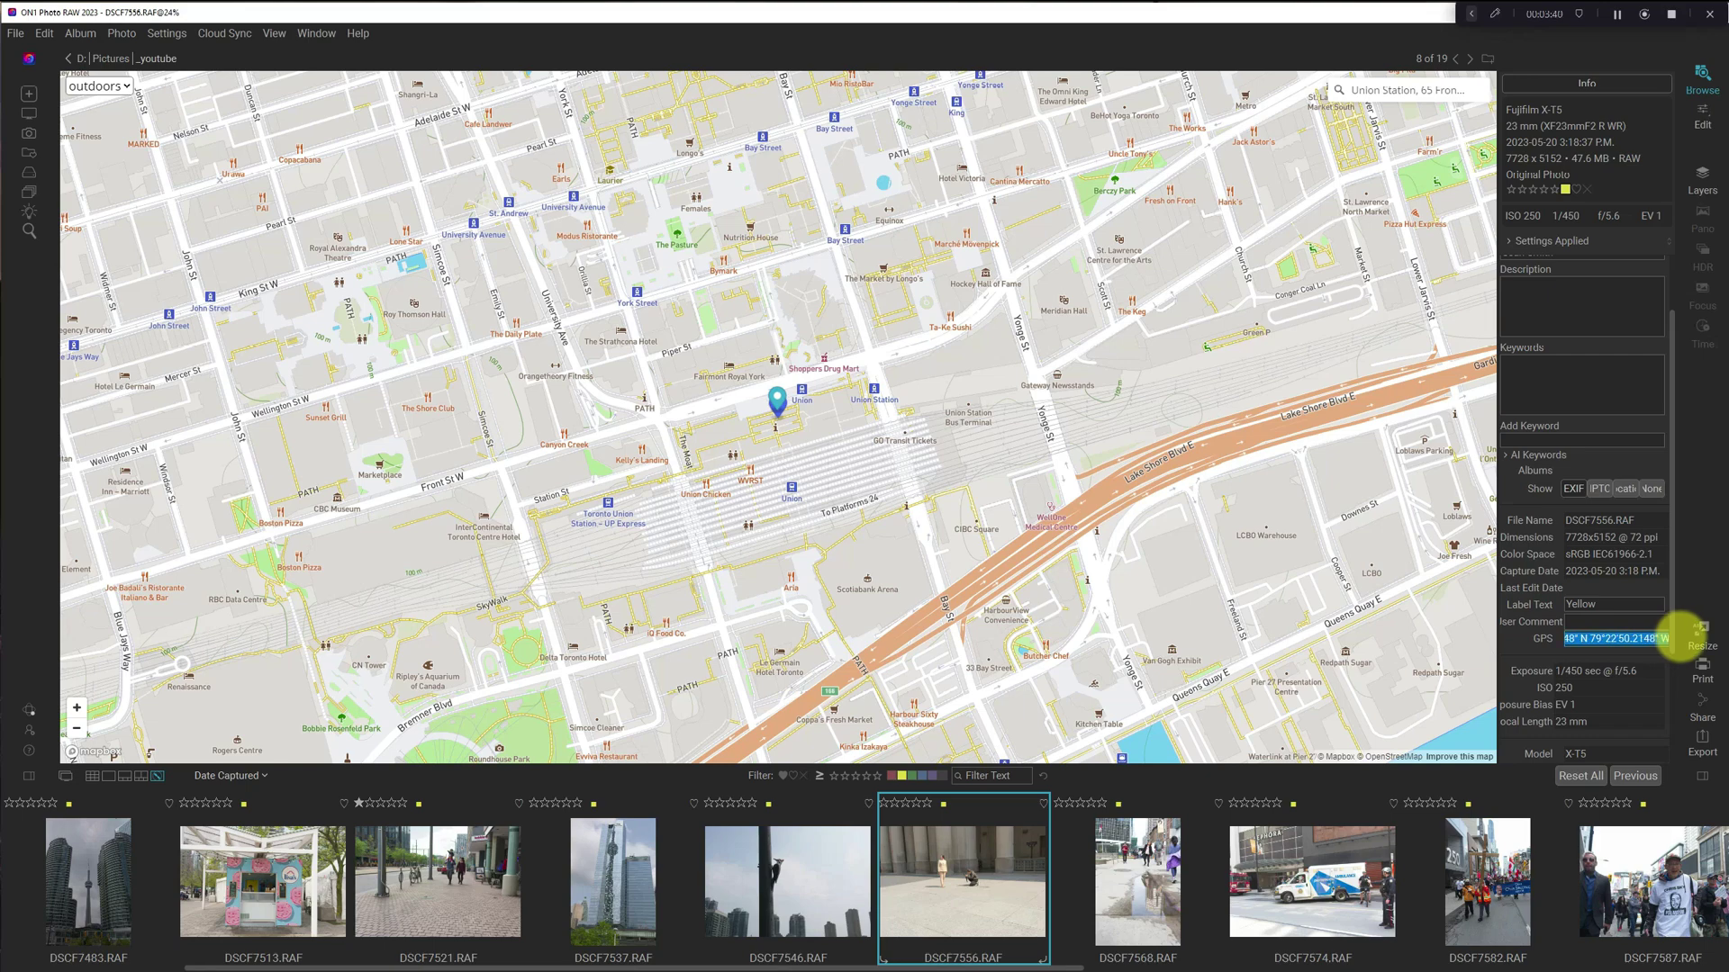
click(1621, 489)
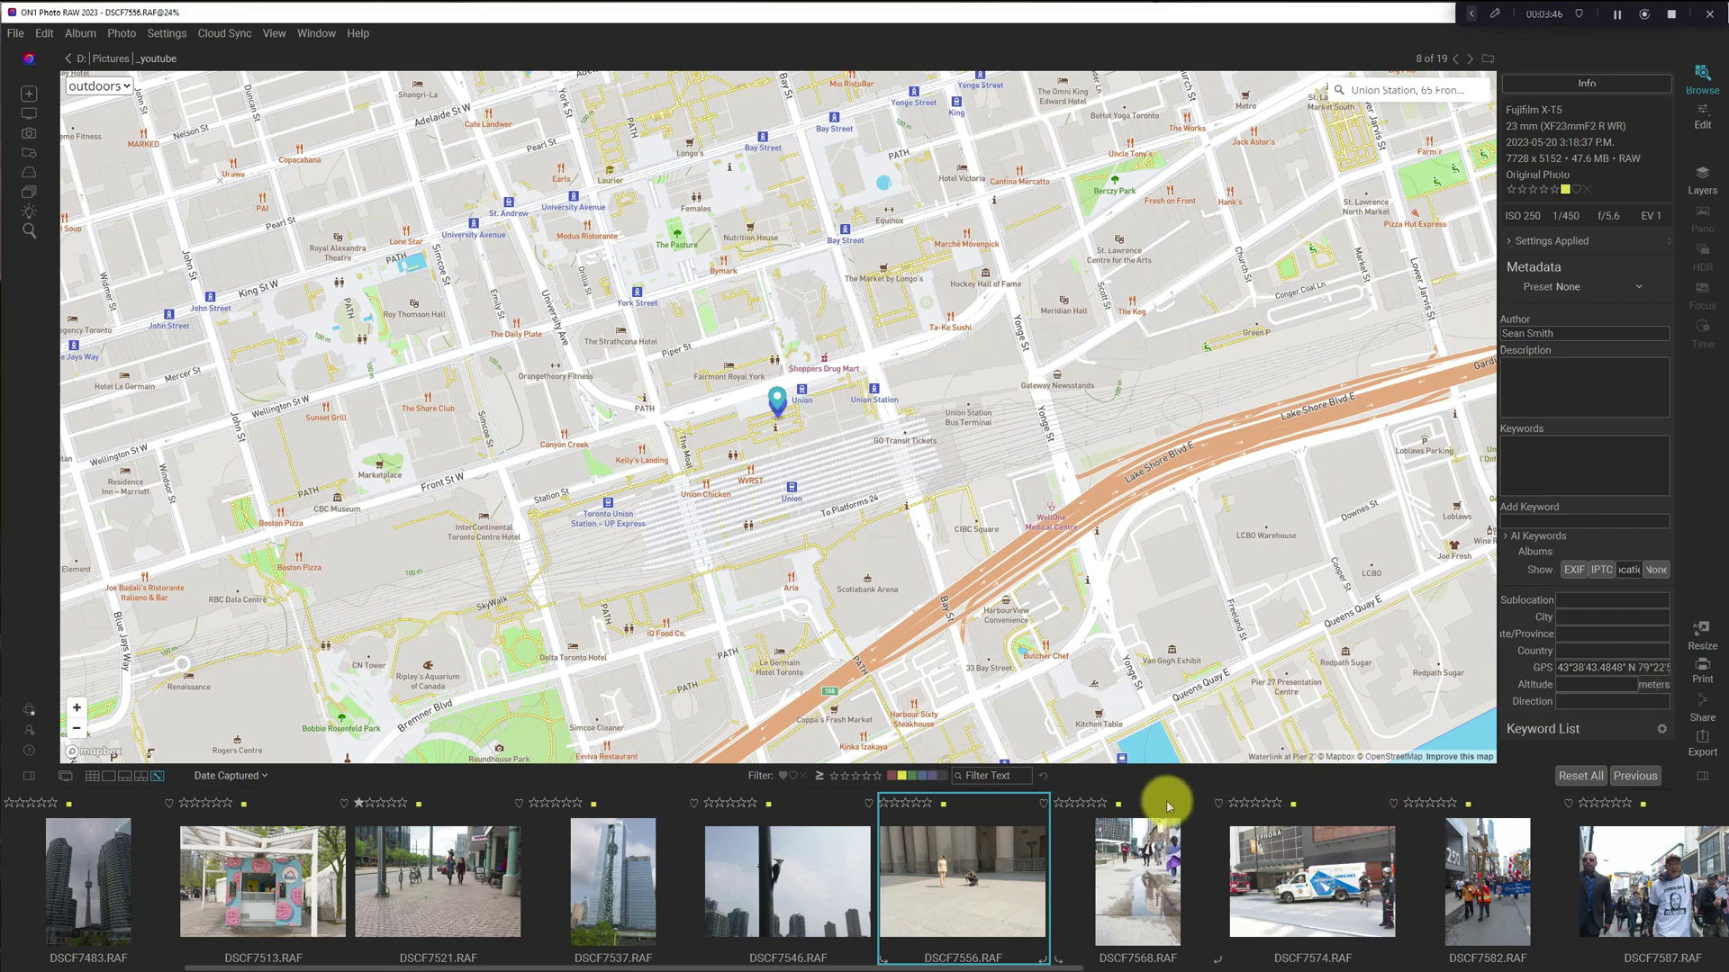
click(819, 880)
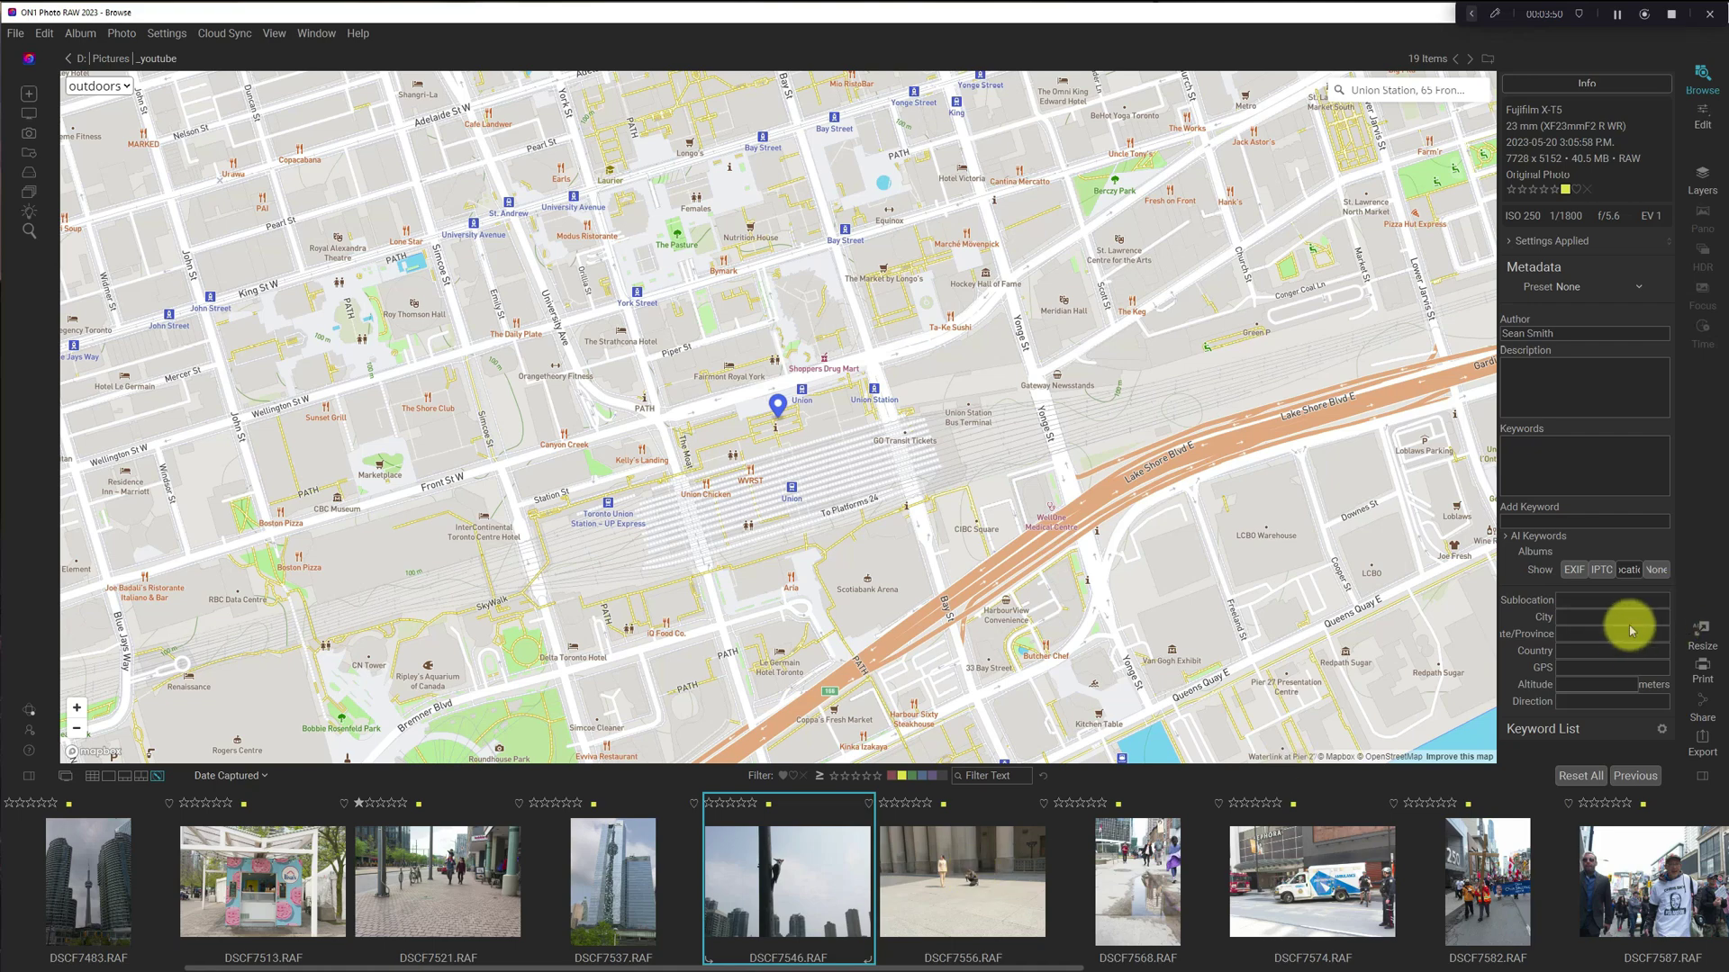
click(991, 872)
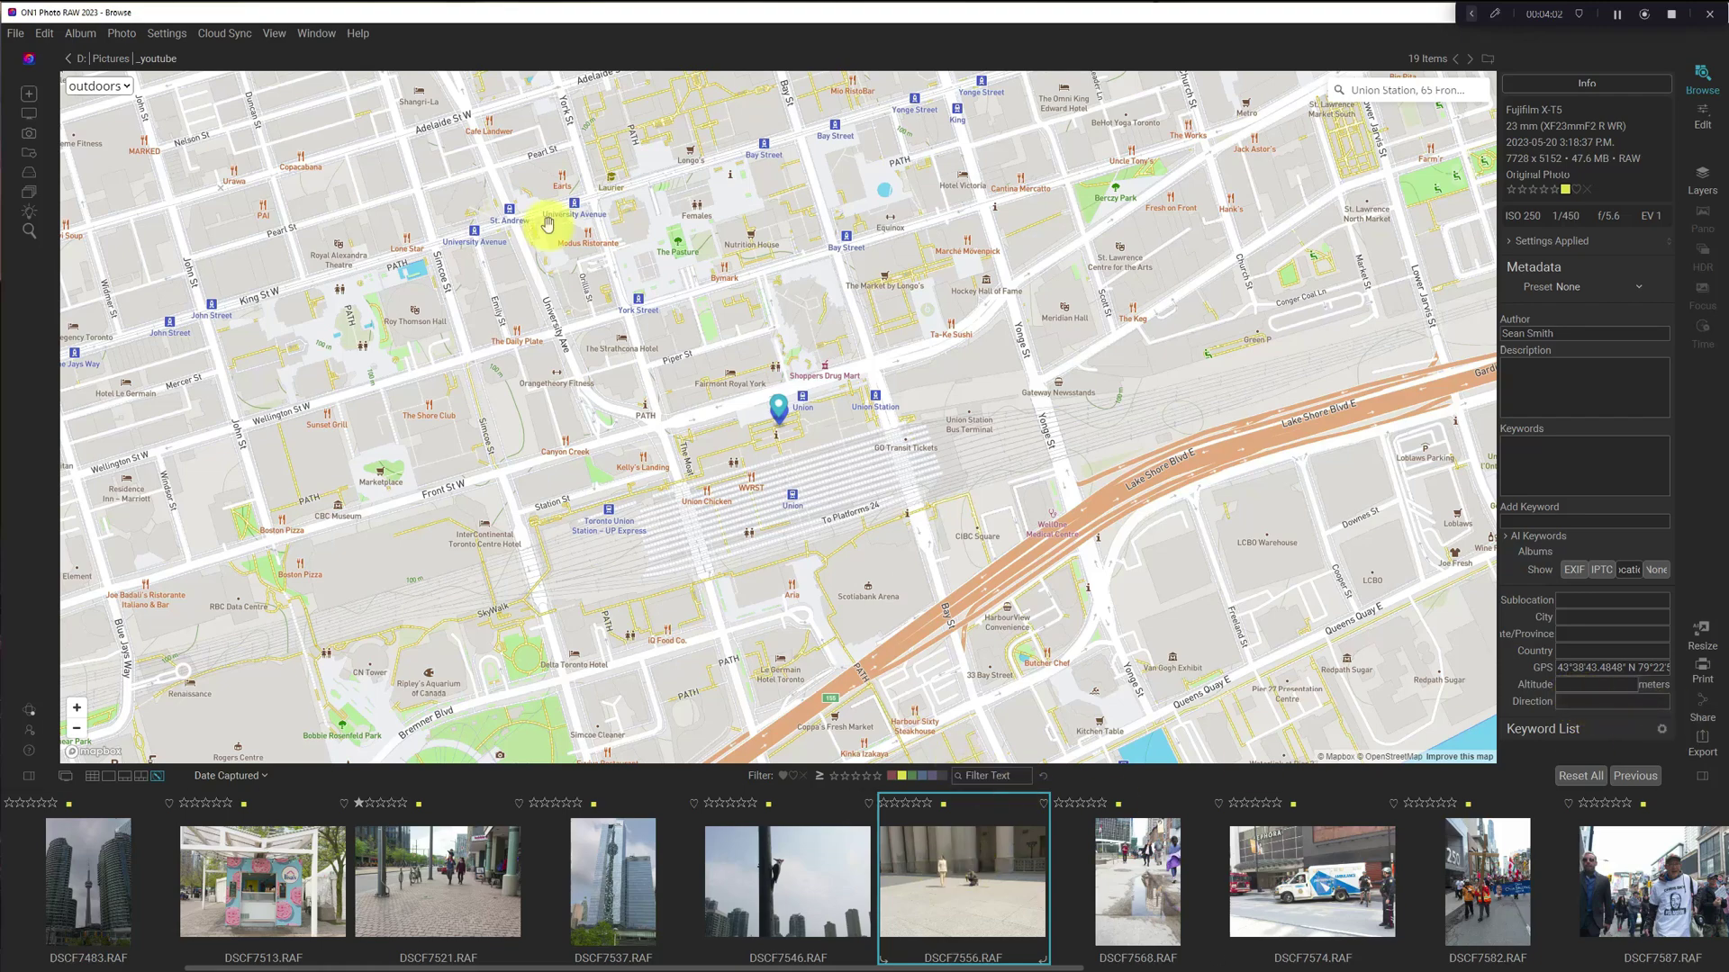
Use Photo > Set Location from GPS Coordinates to fill in Toronto, Ontario, Canada
click(122, 34)
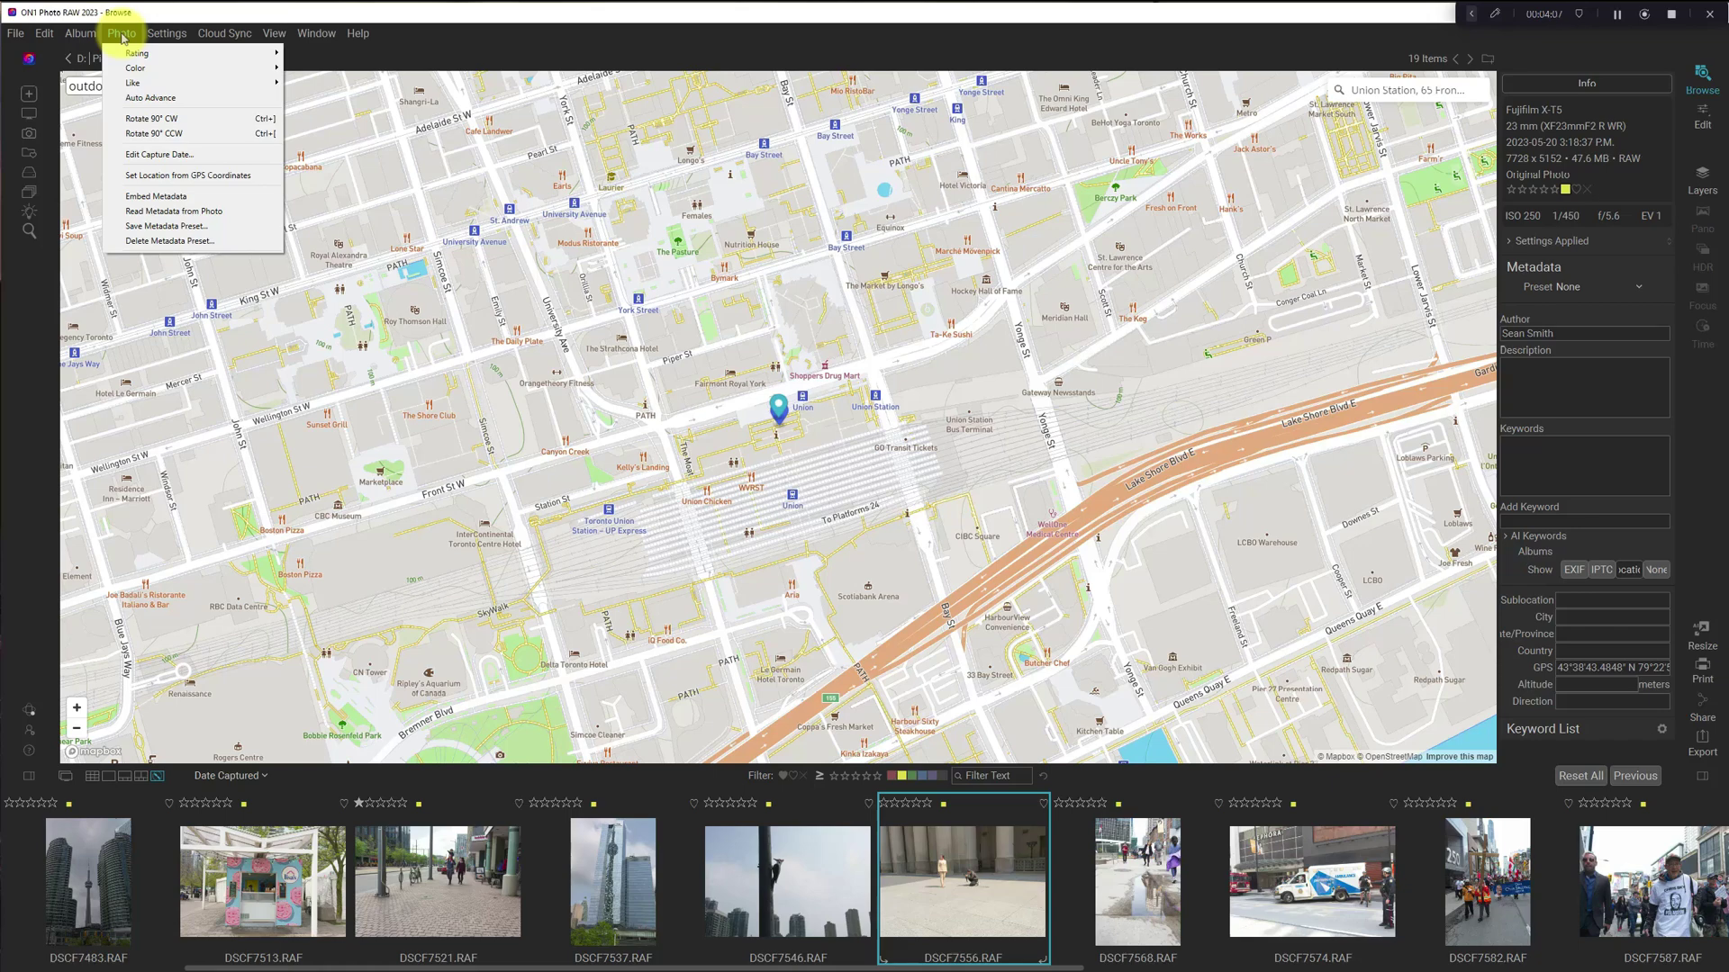
click(138, 176)
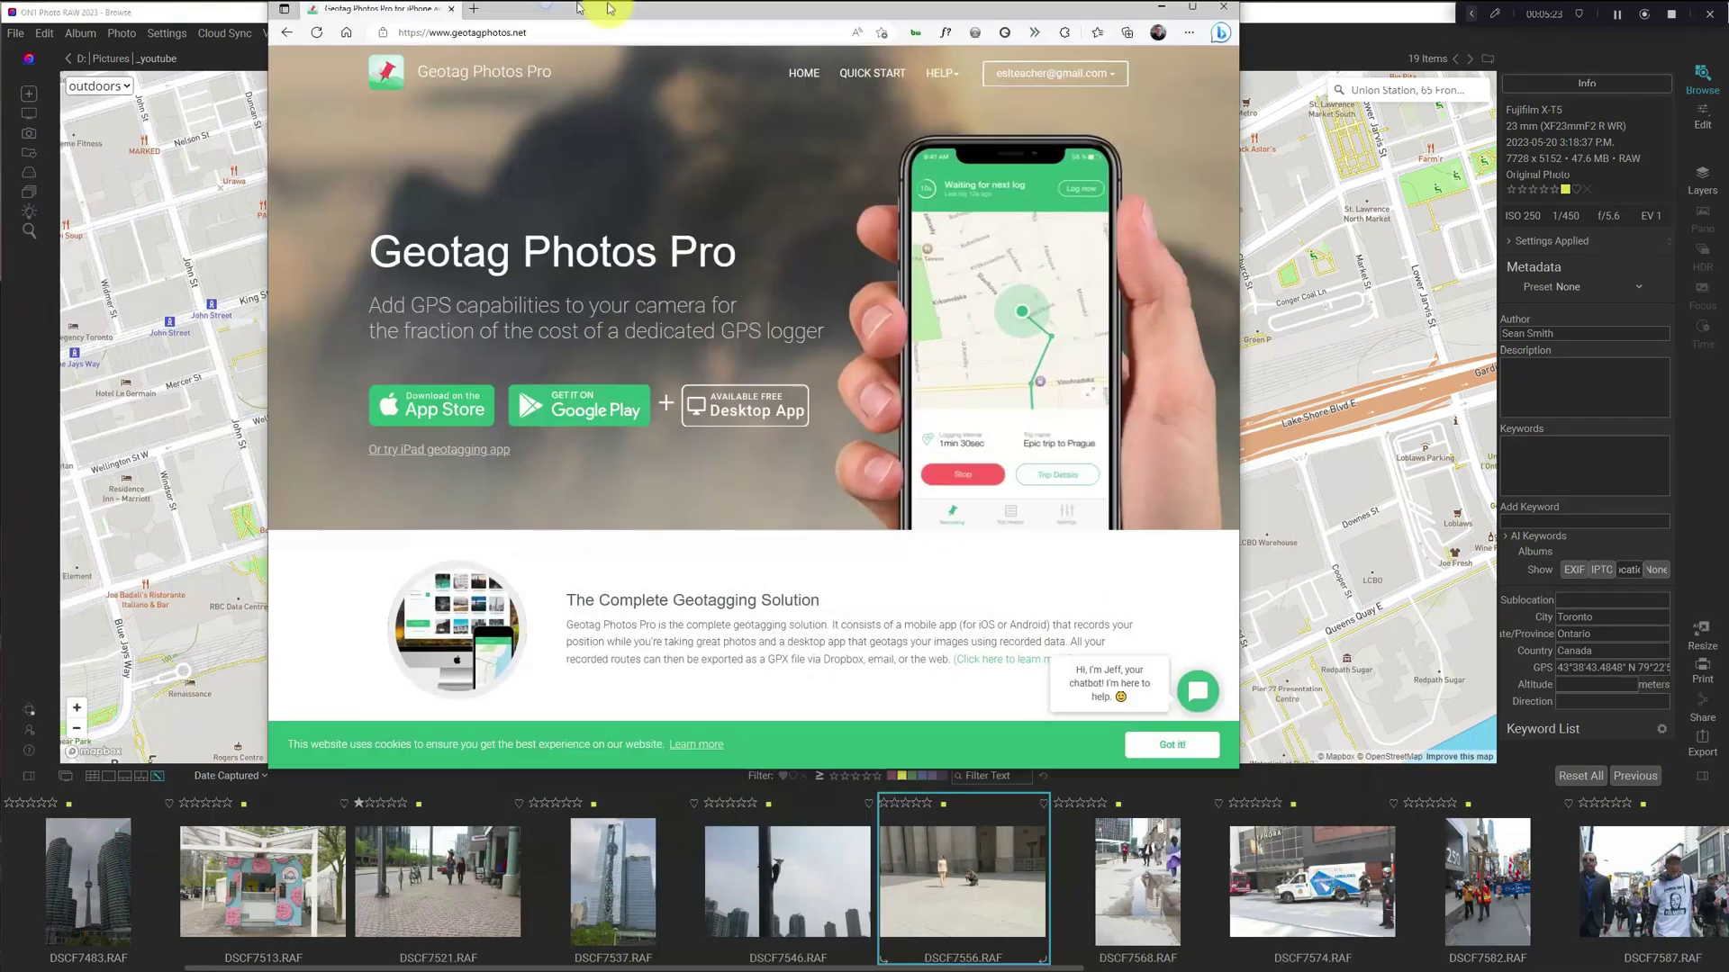
Move the geotagphotos.net browser window out of the way
drag(647, 18, 668, 112)
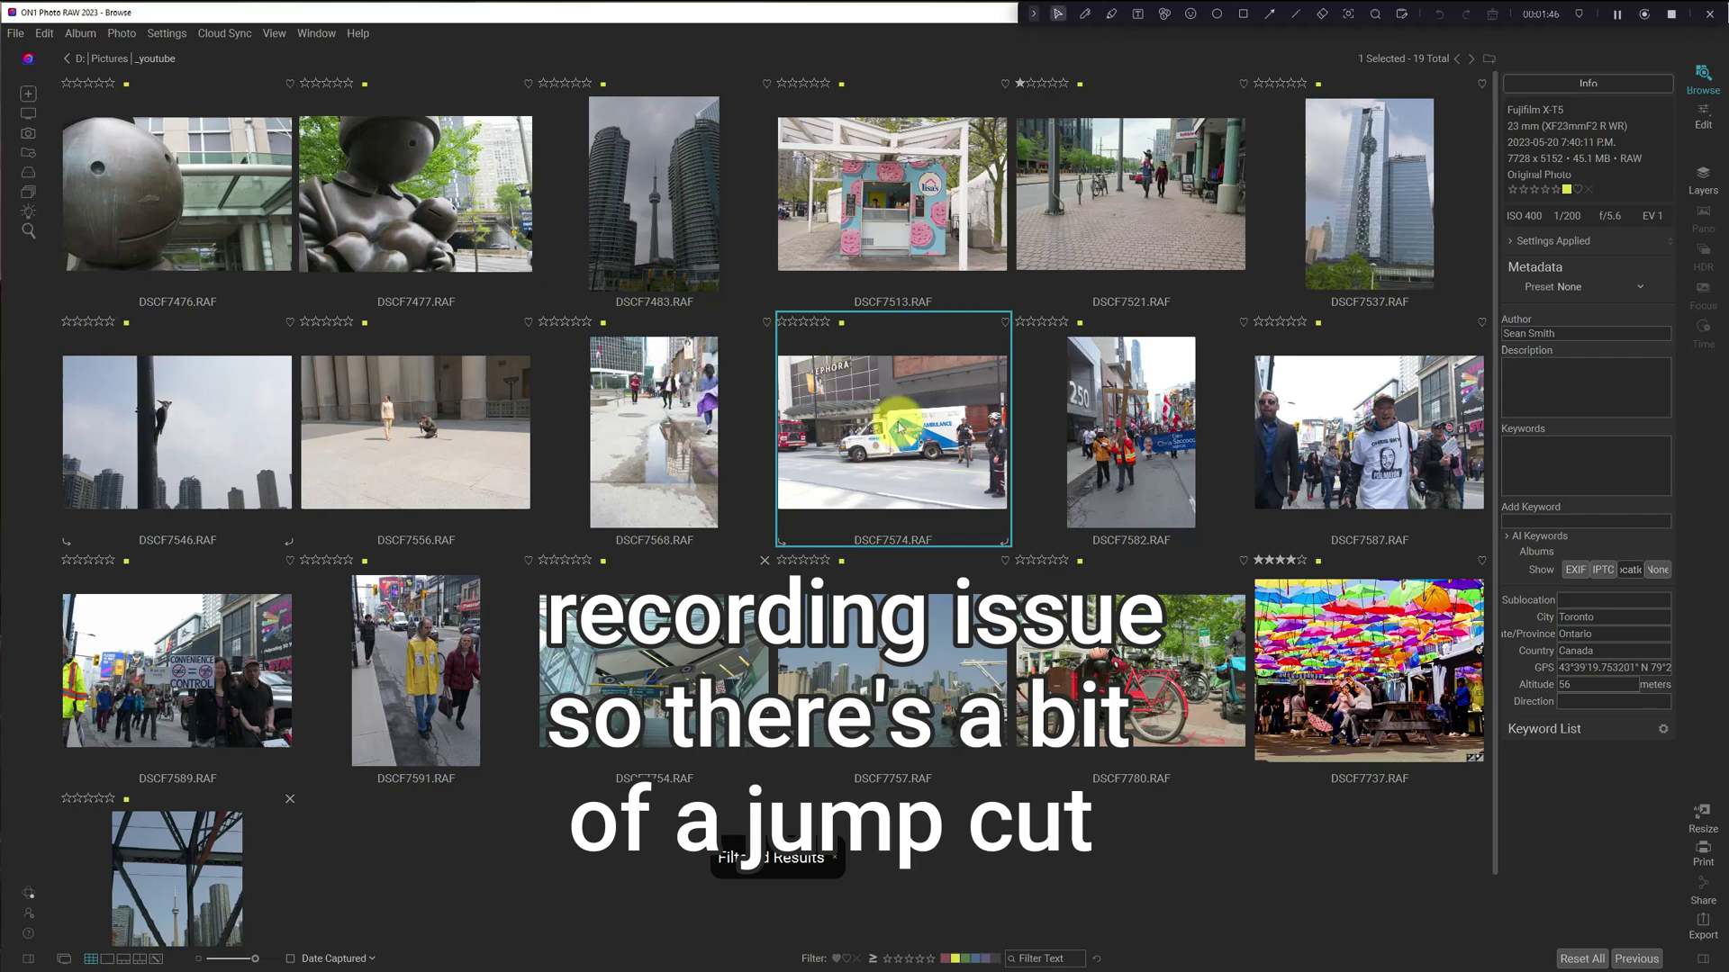
key(Right)
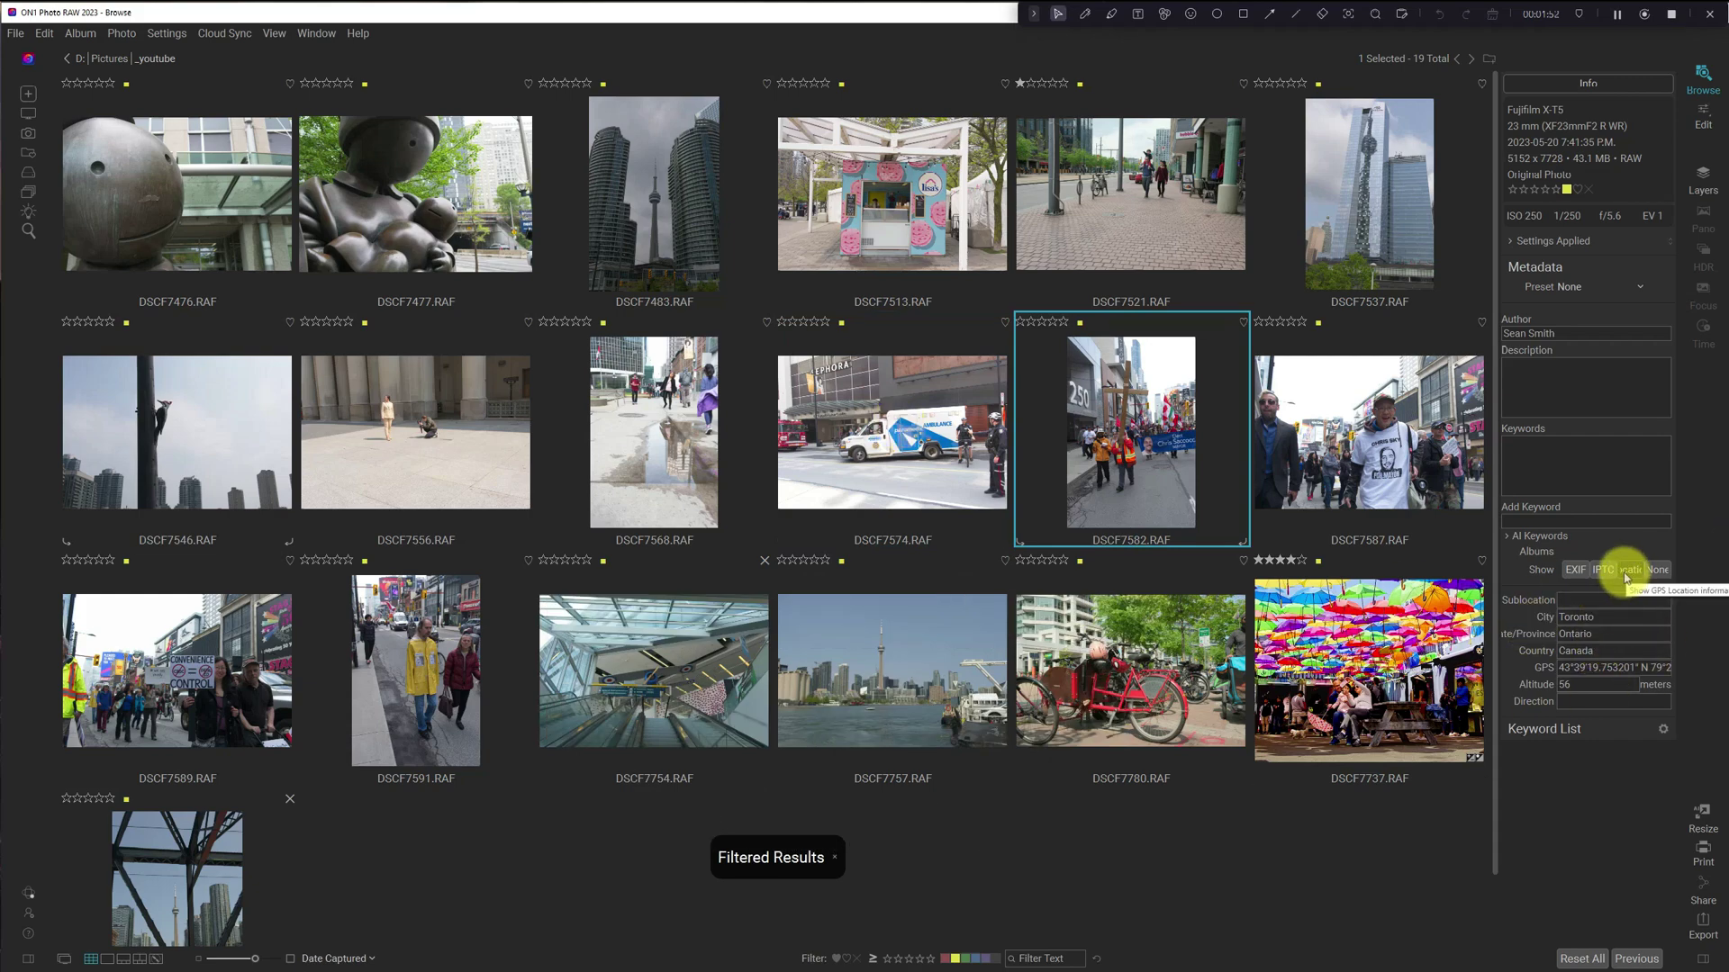
key(Right)
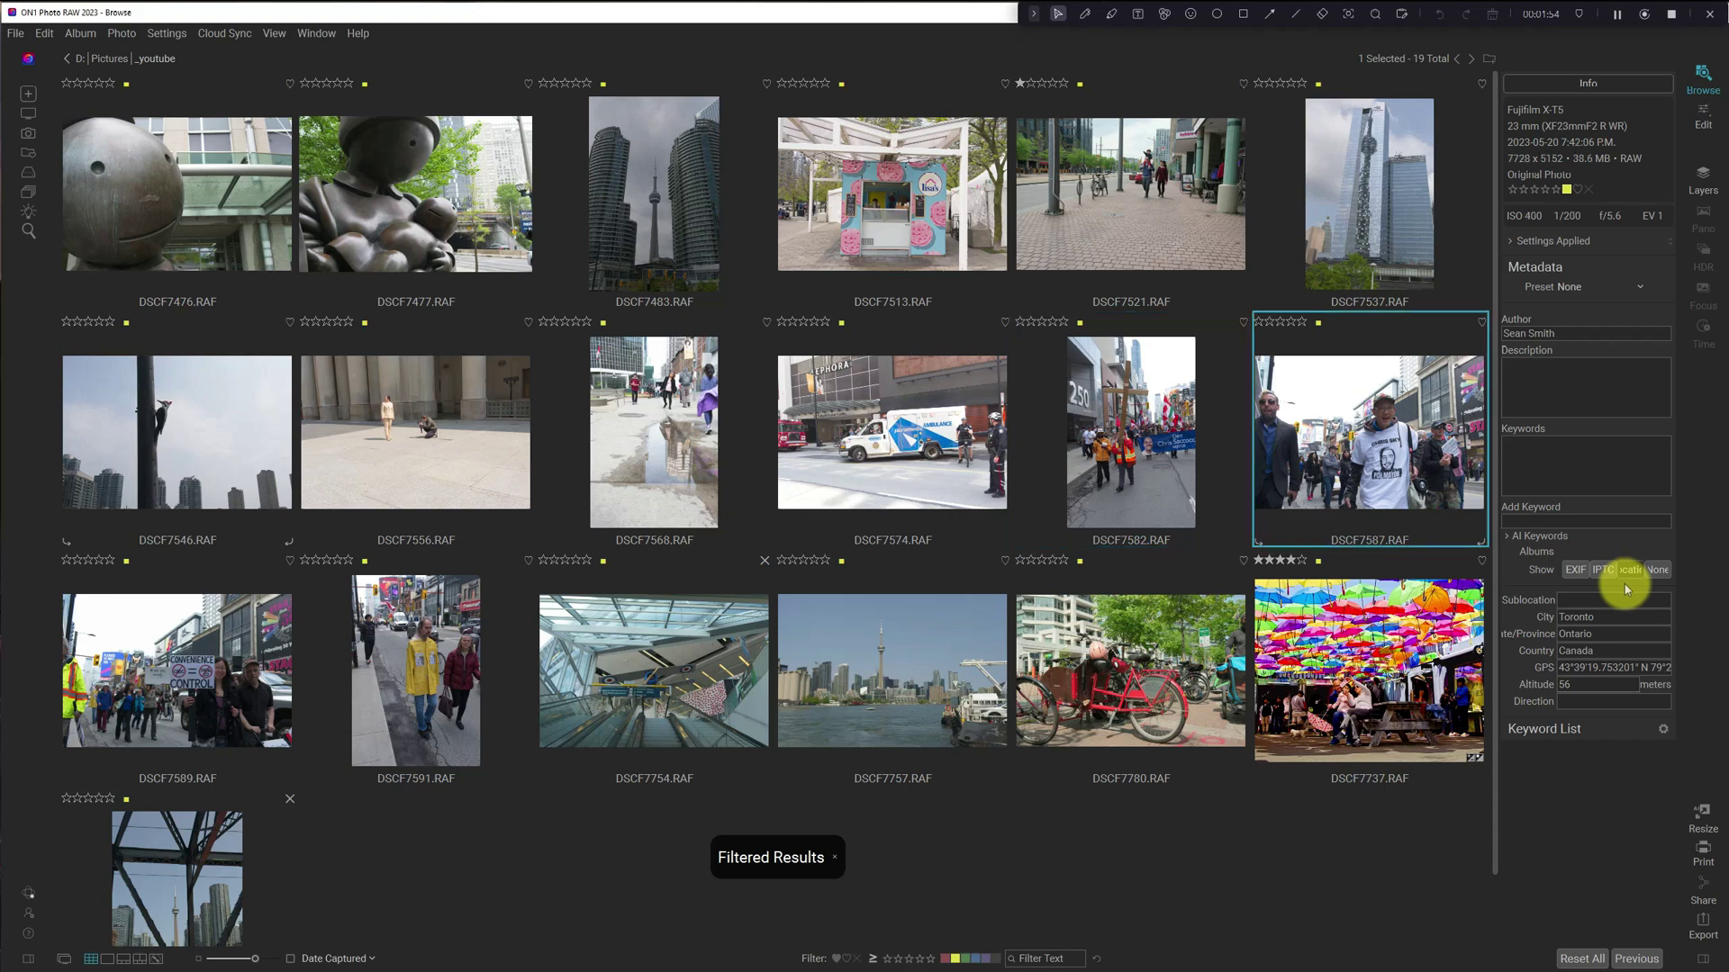
key(Down)
key(Left)
key(Left)
key(Left)
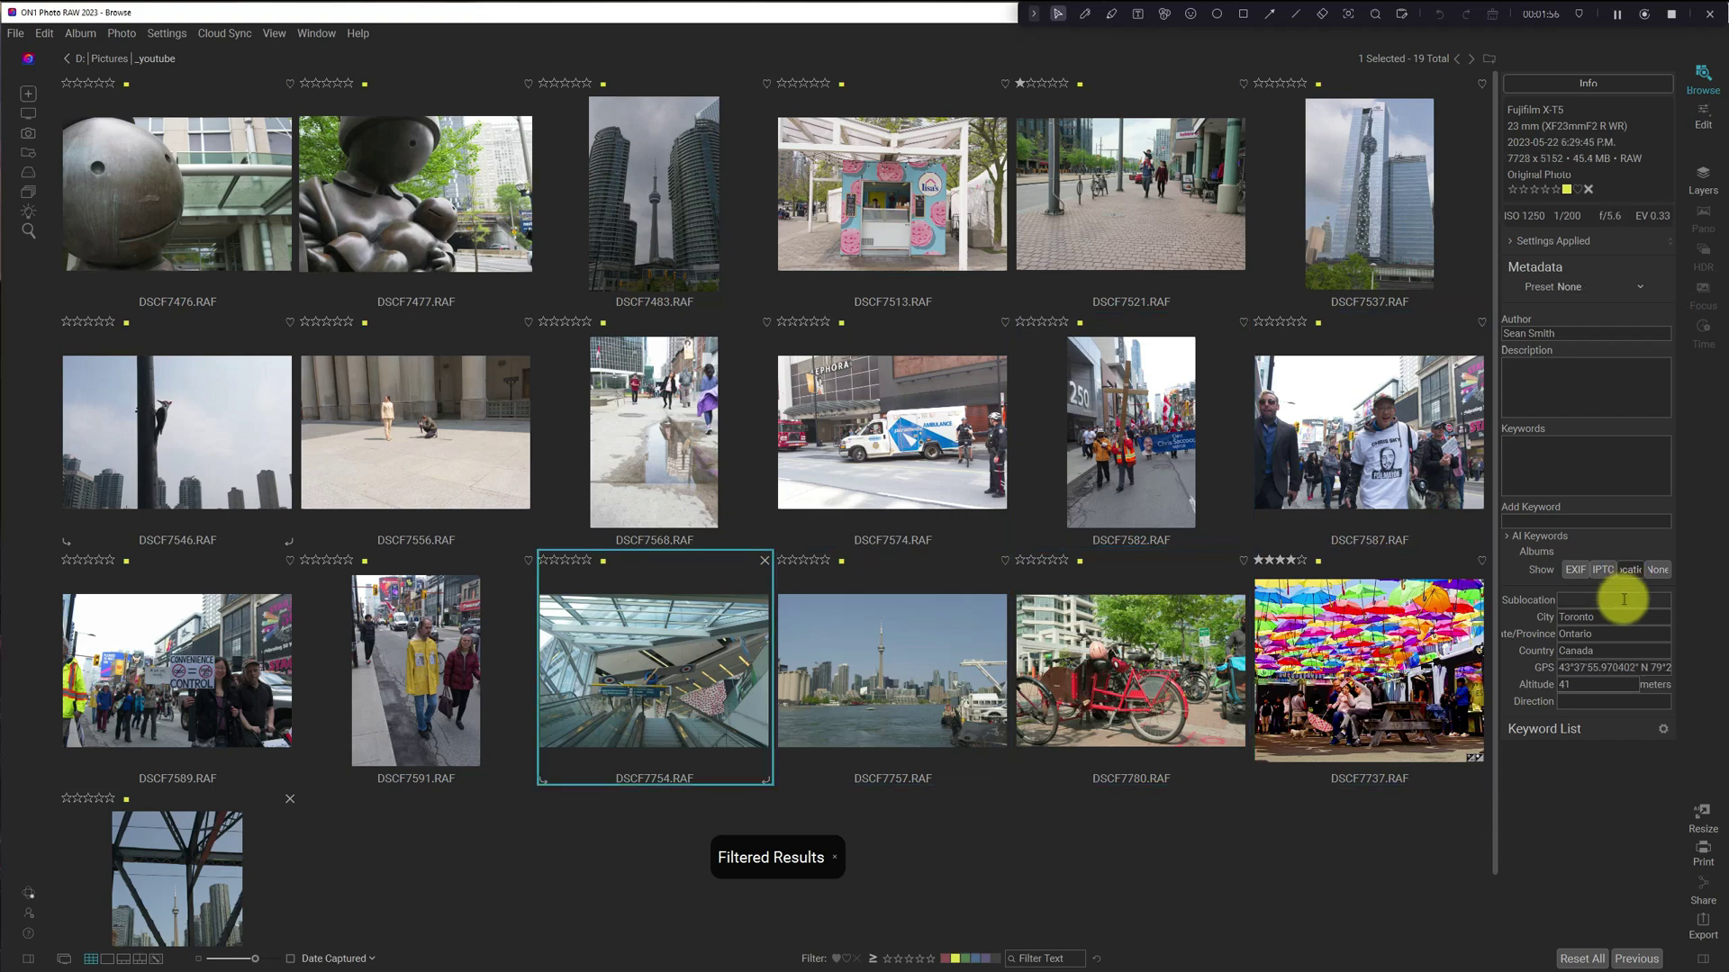
key(Up)
key(Up)
key(Left)
key(Left)
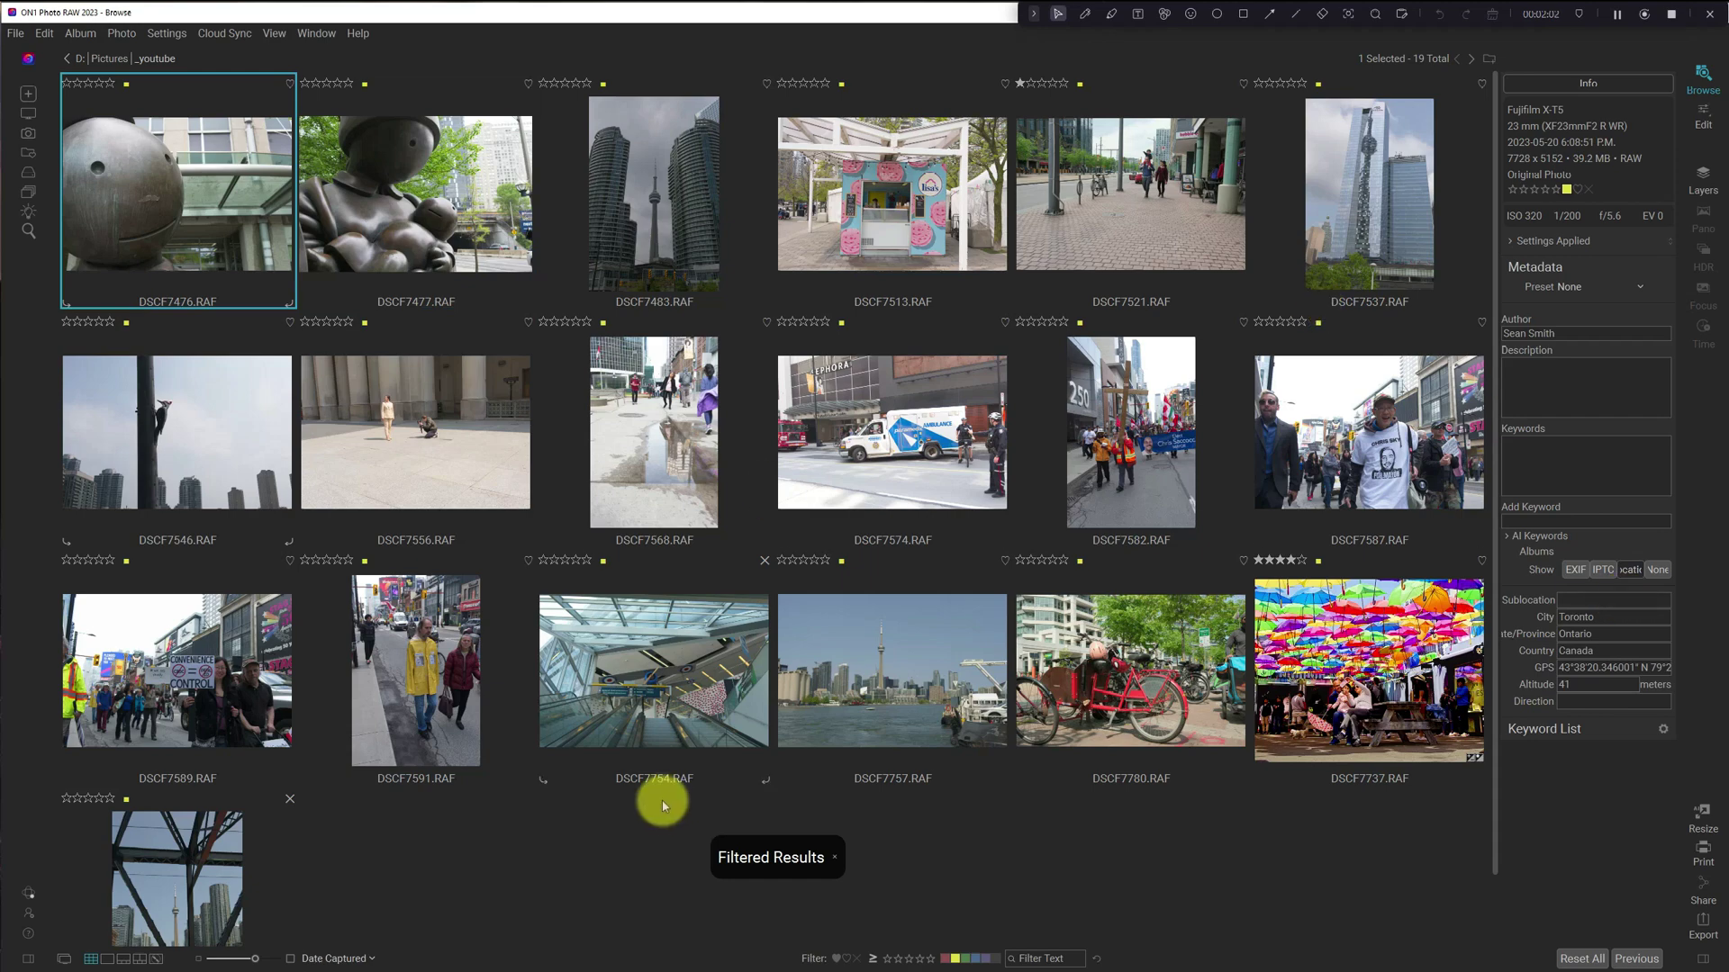
Show the photos on the map and step through their pins up to DSCF7546
click(155, 960)
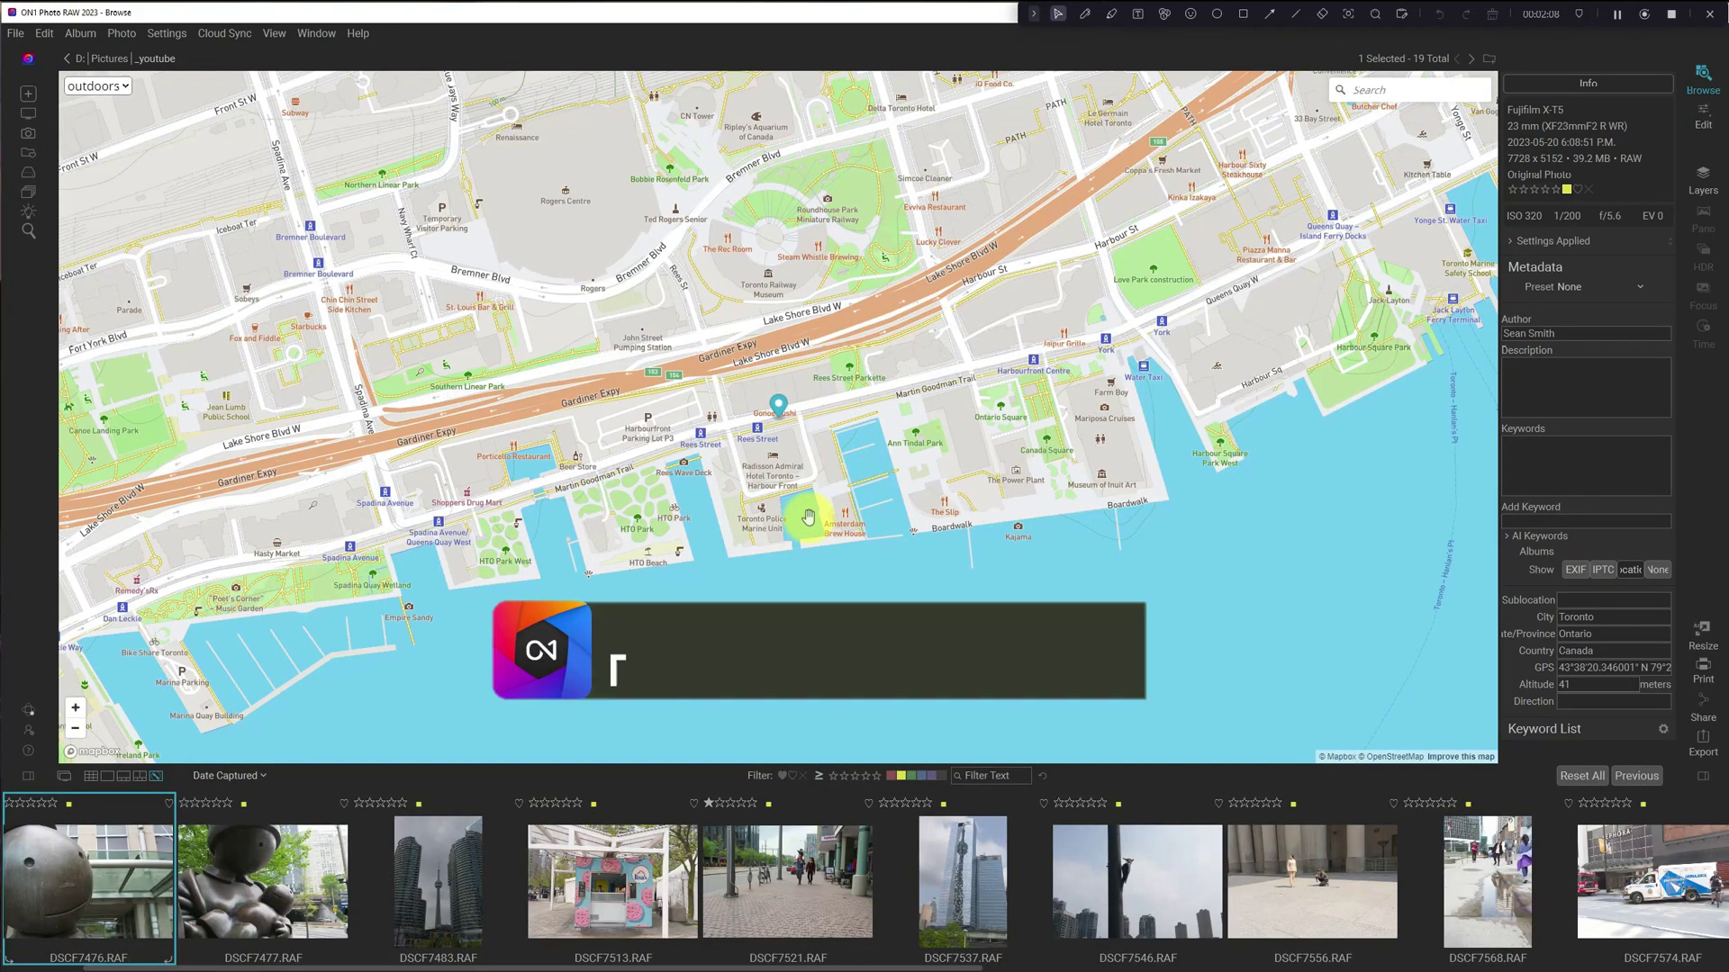
key(Right)
key(Right)
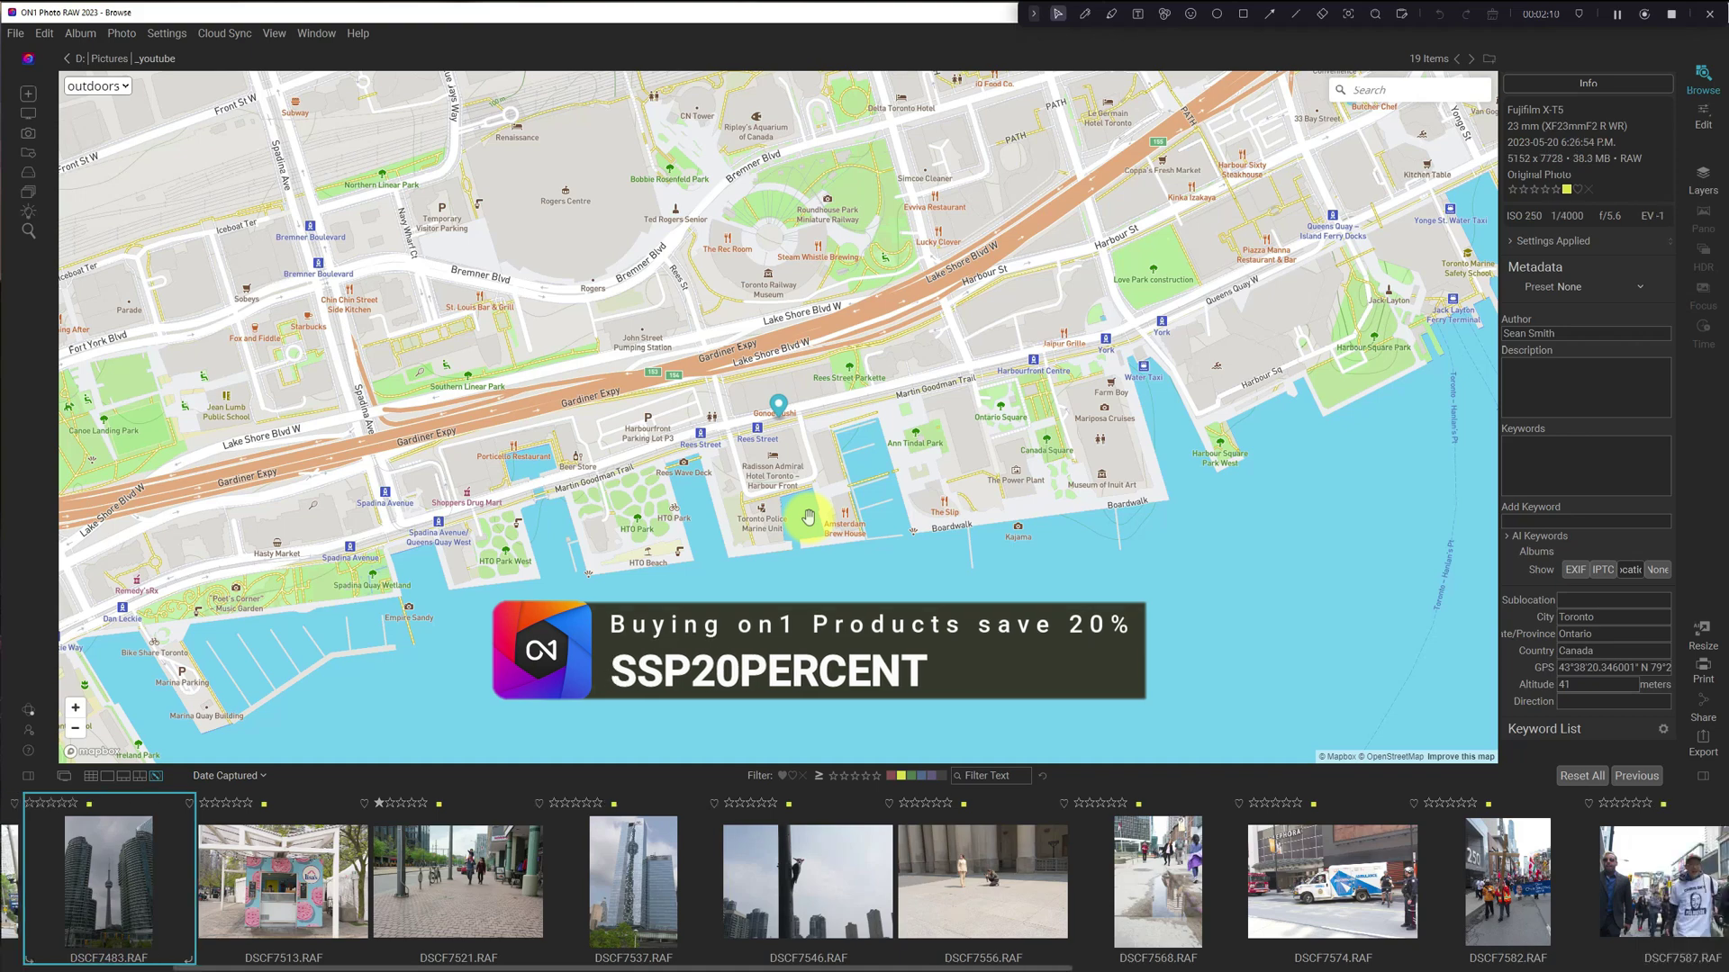
key(Right)
key(Right)
key(Right)
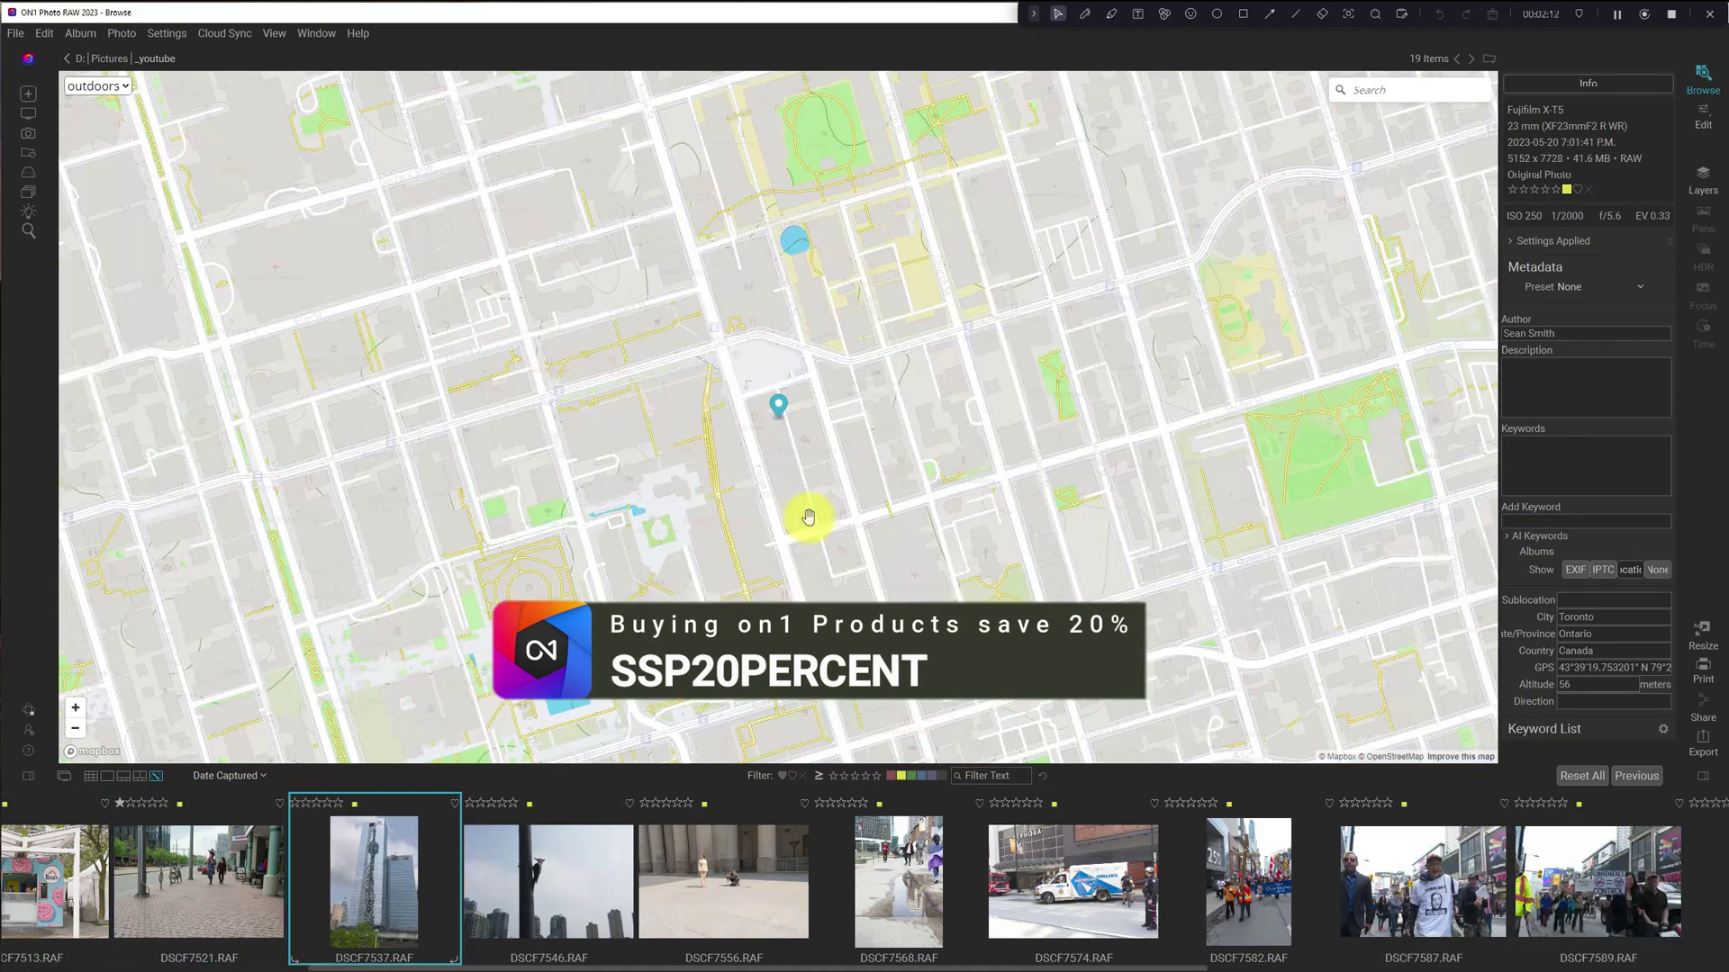
key(Left)
key(Right)
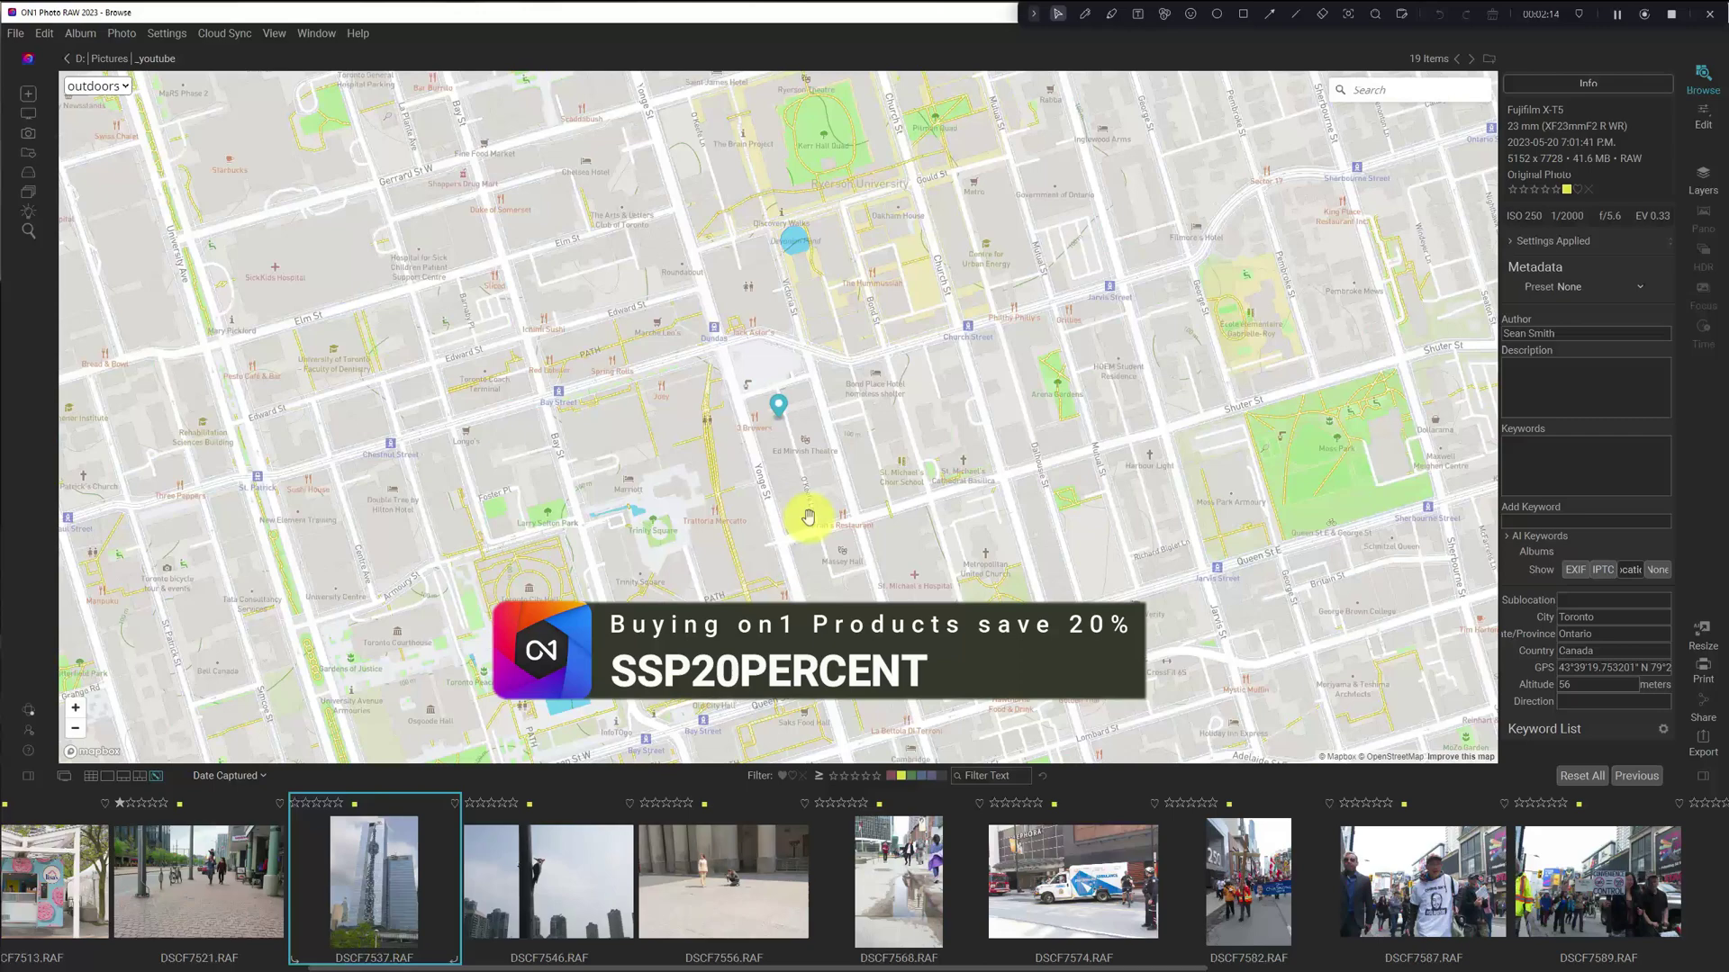
key(Left)
key(Left)
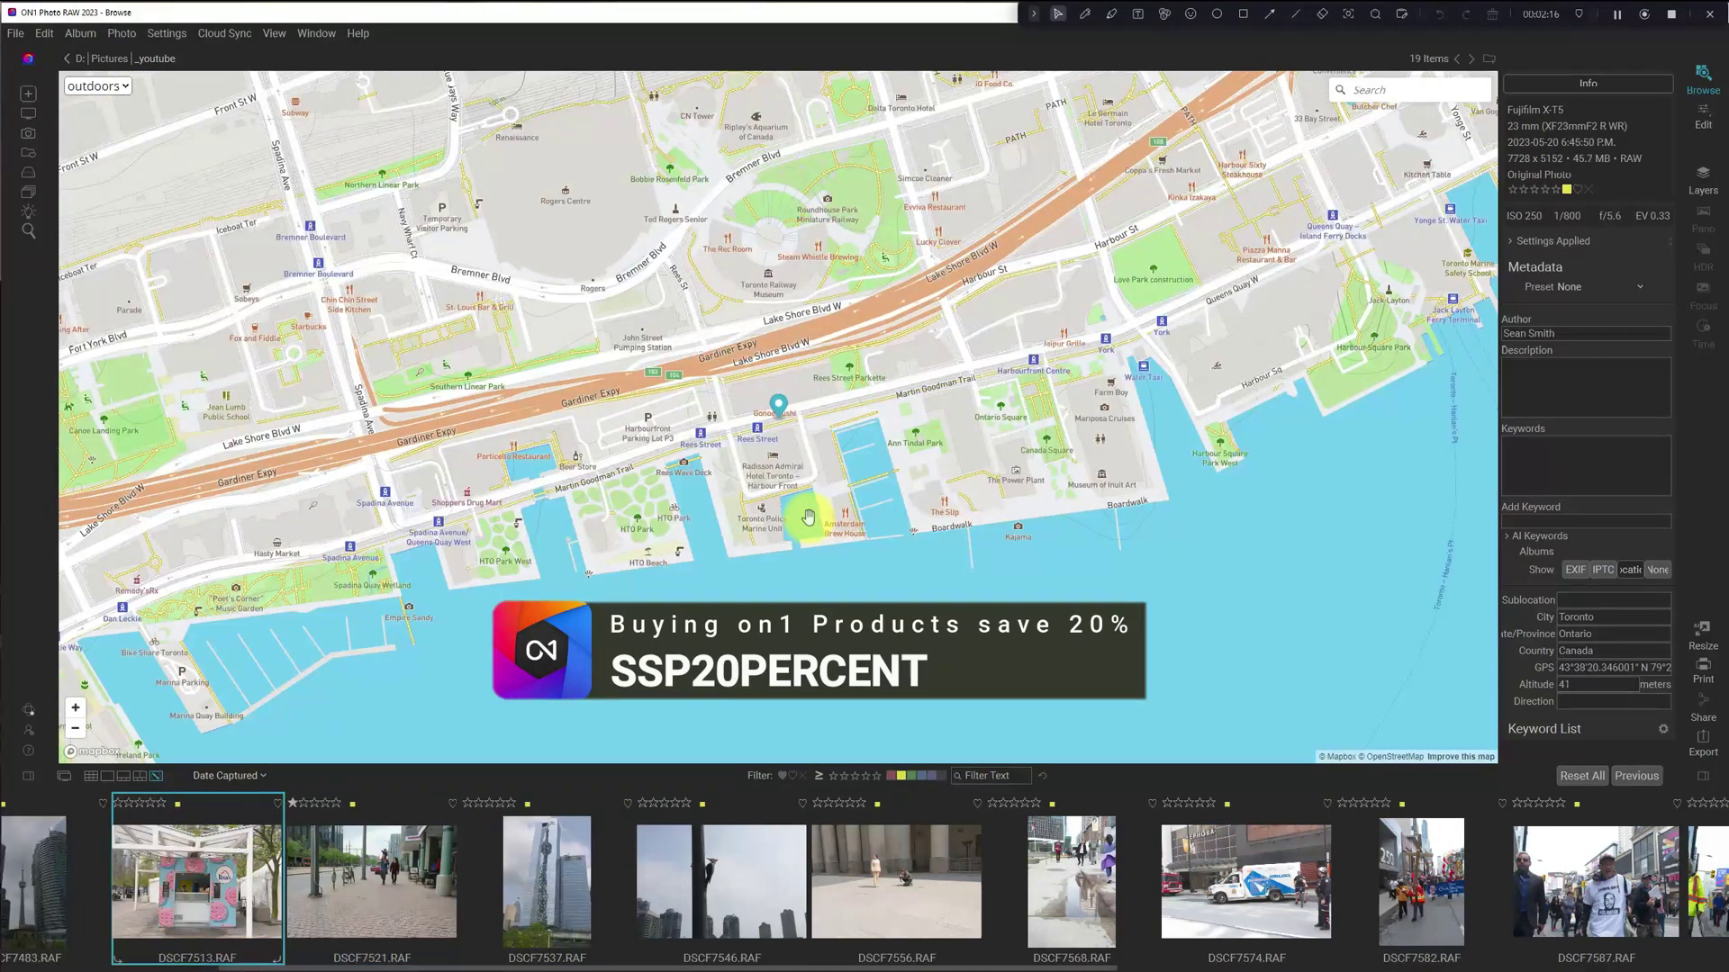
key(Right)
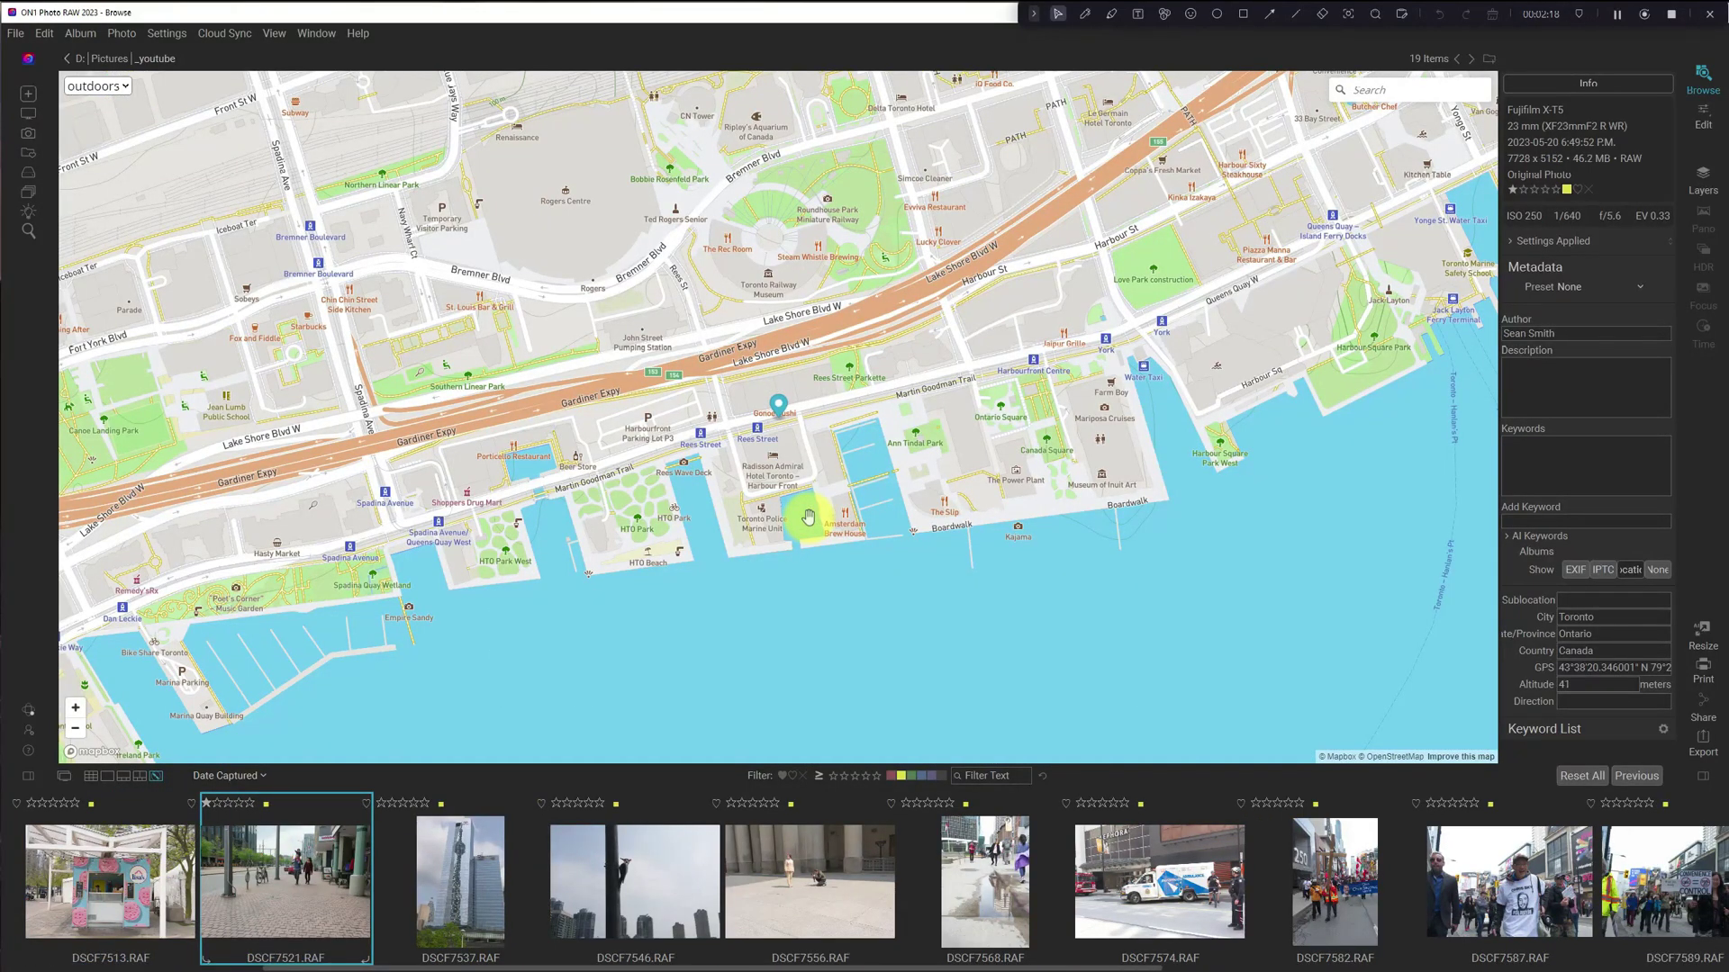
key(Right)
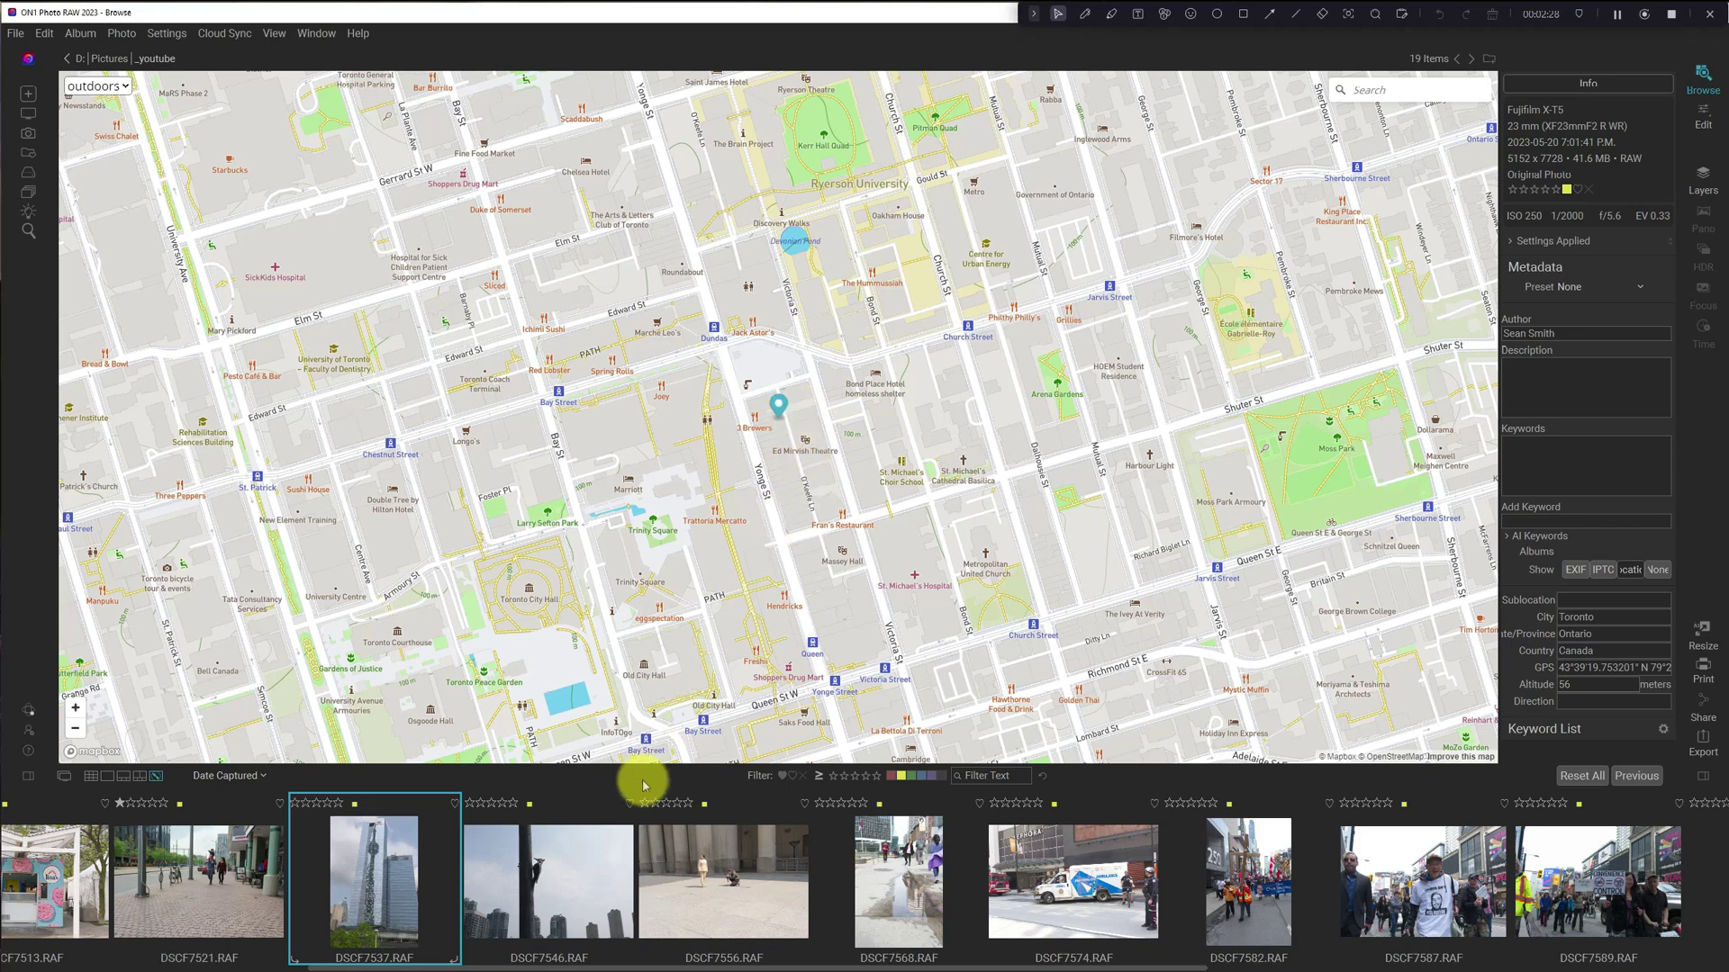
key(Right)
key(Right)
key(Right)
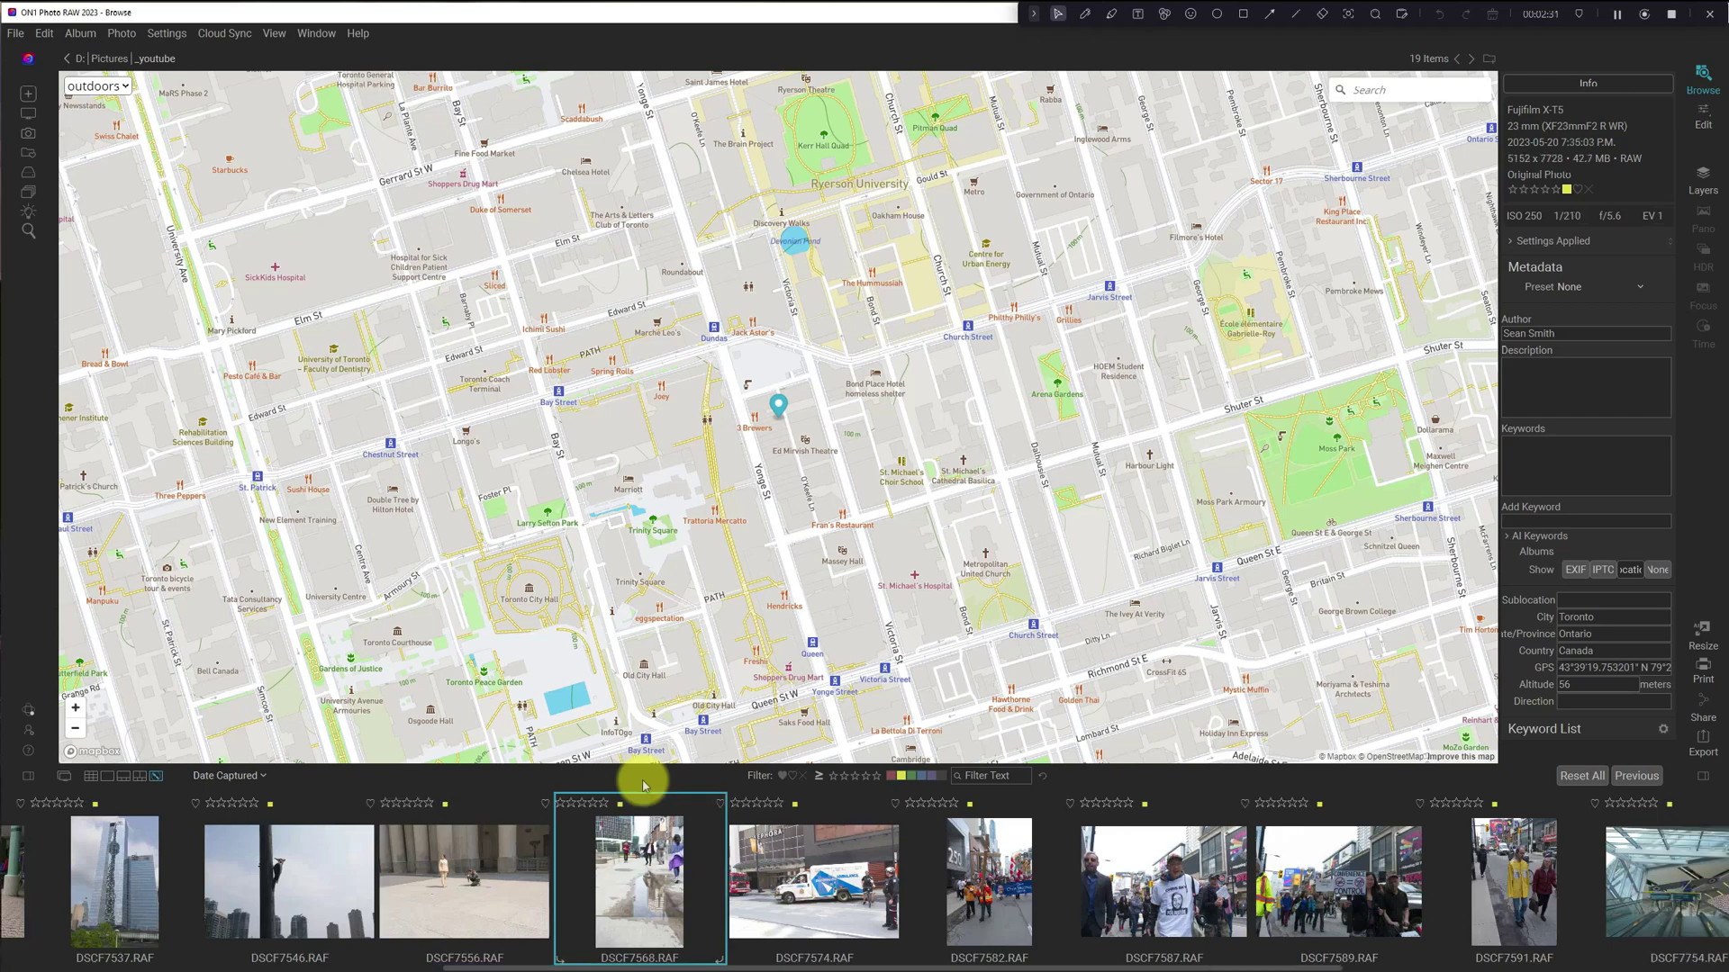
Zoom and pan to the waterfront to show DSCF7757's pin beside Billy Bishop airport
scroll(720, 647, down, 5)
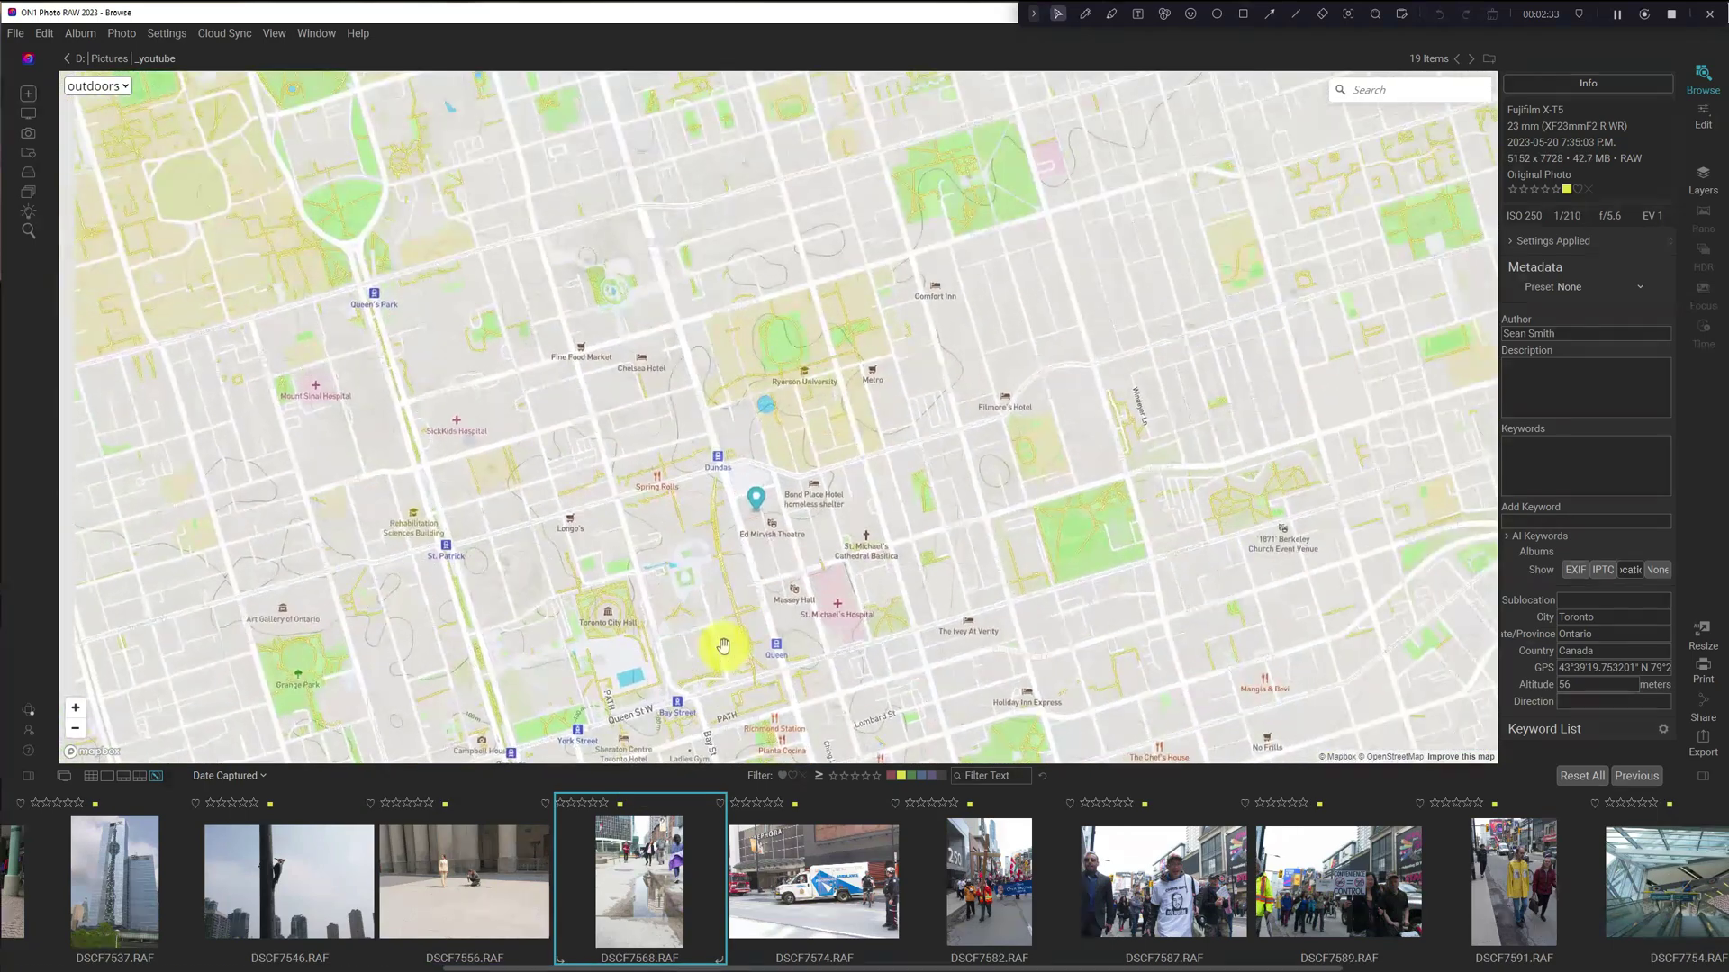
scroll(722, 646, down, 4)
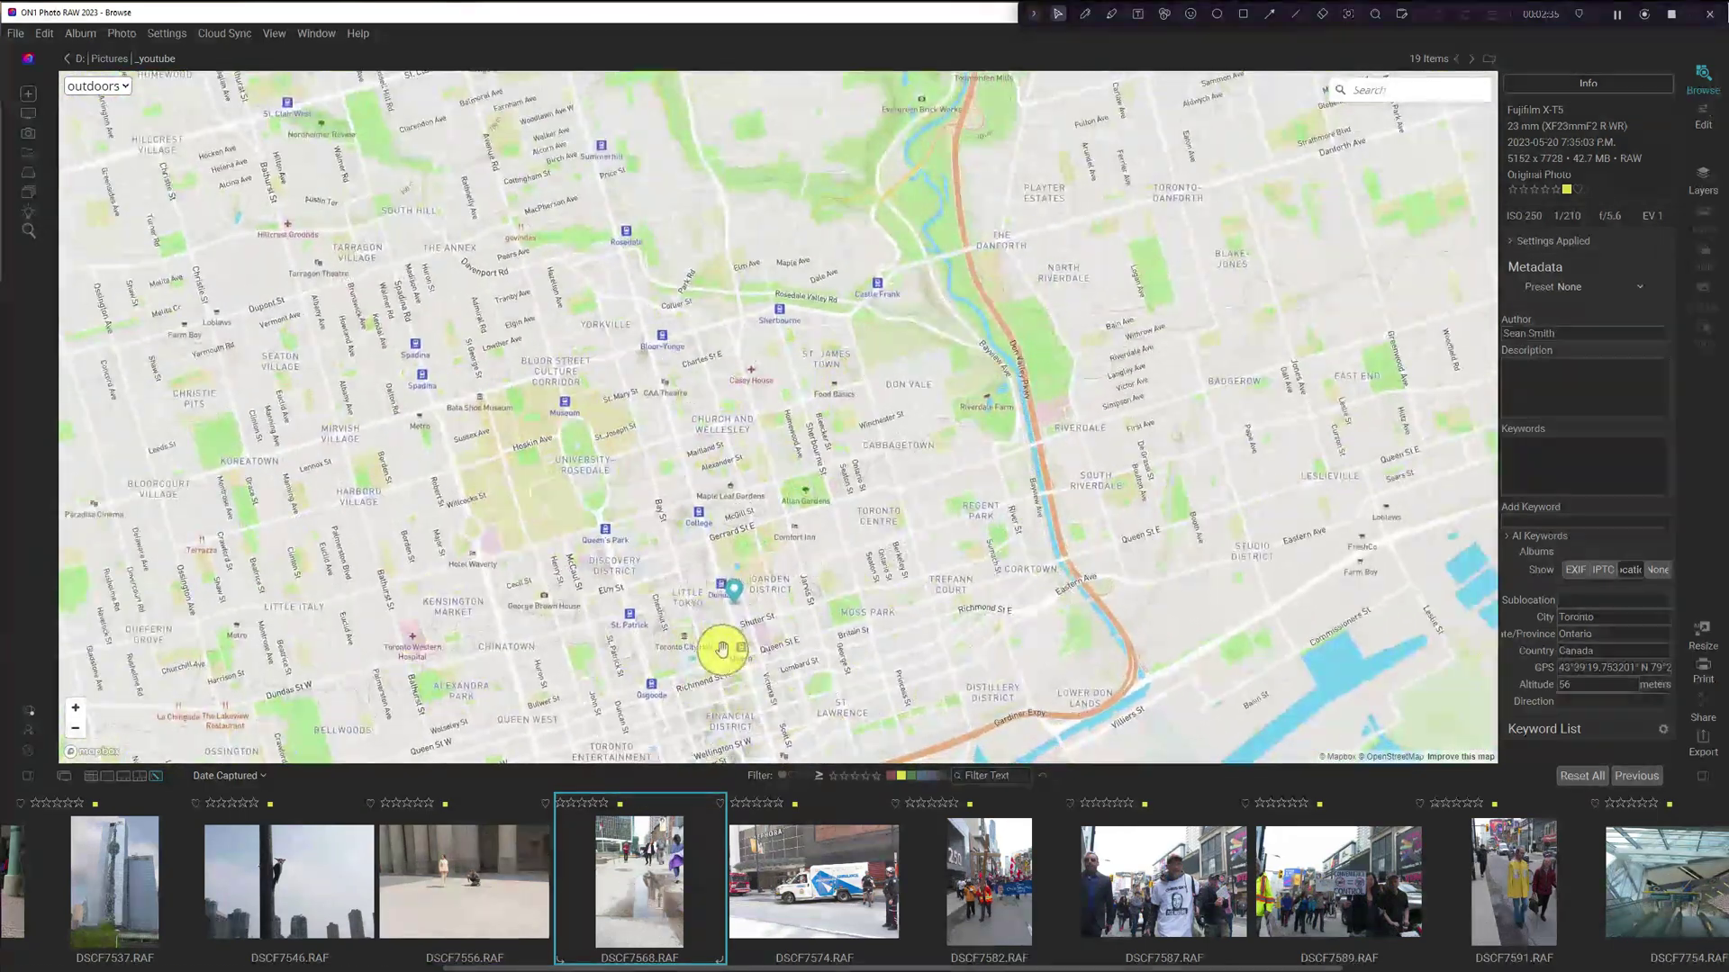
drag(817, 635, 811, 405)
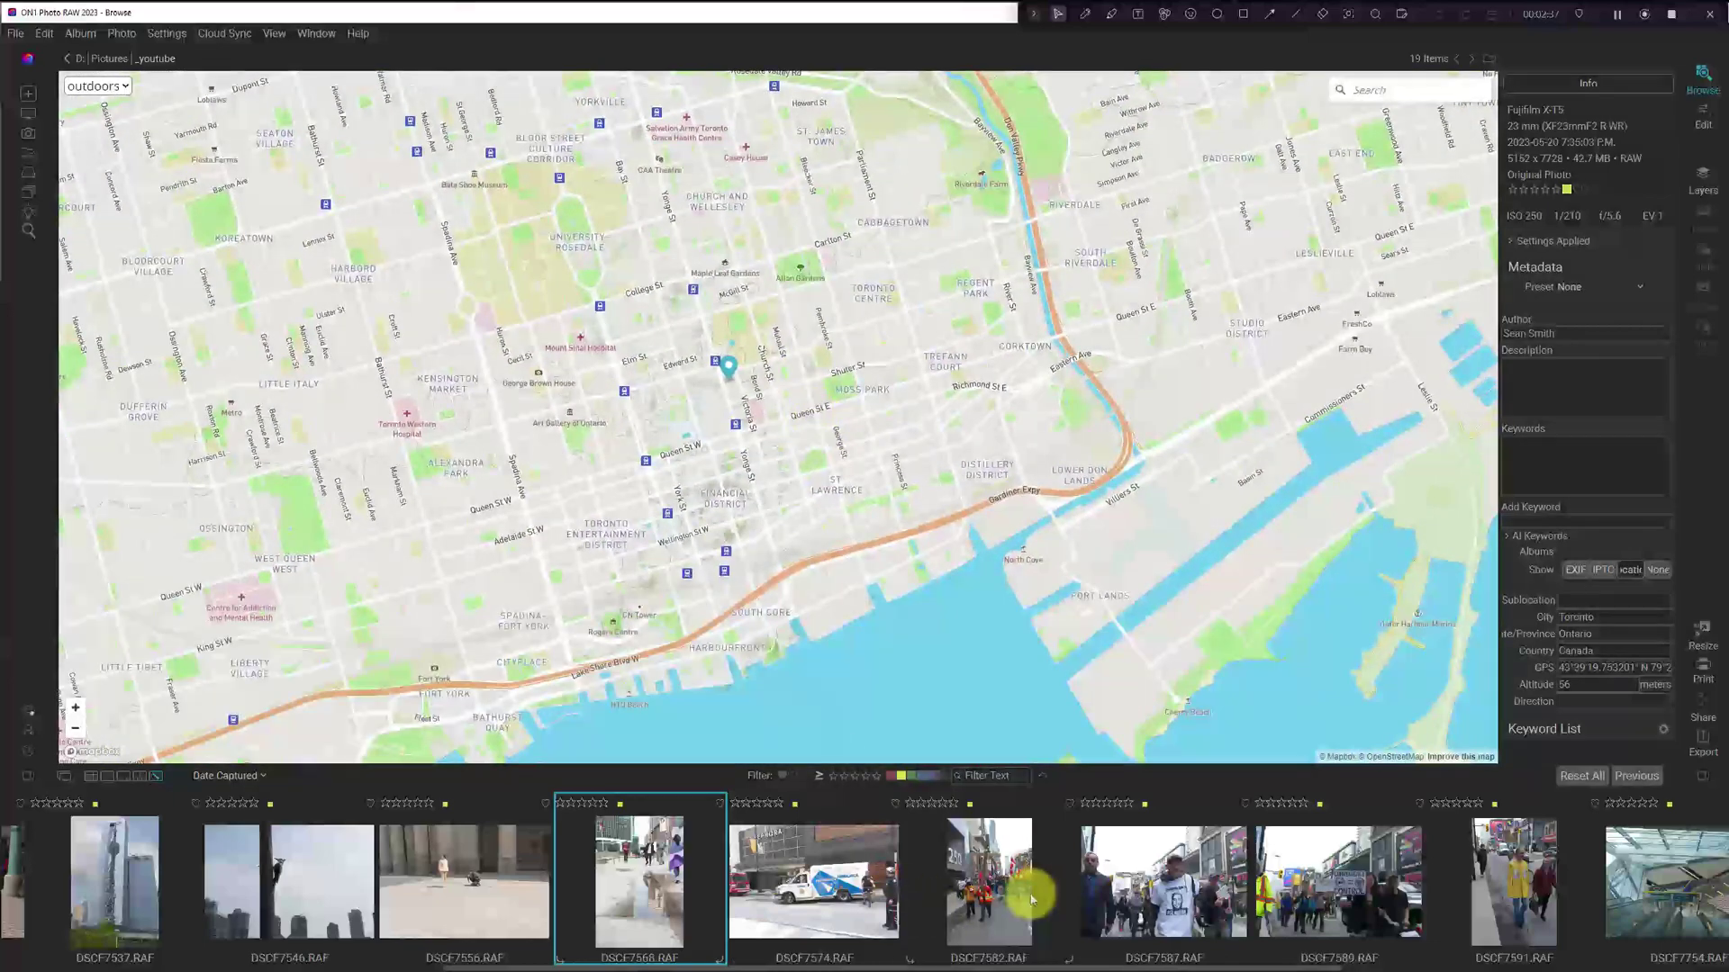
scroll(1383, 936, down, 4)
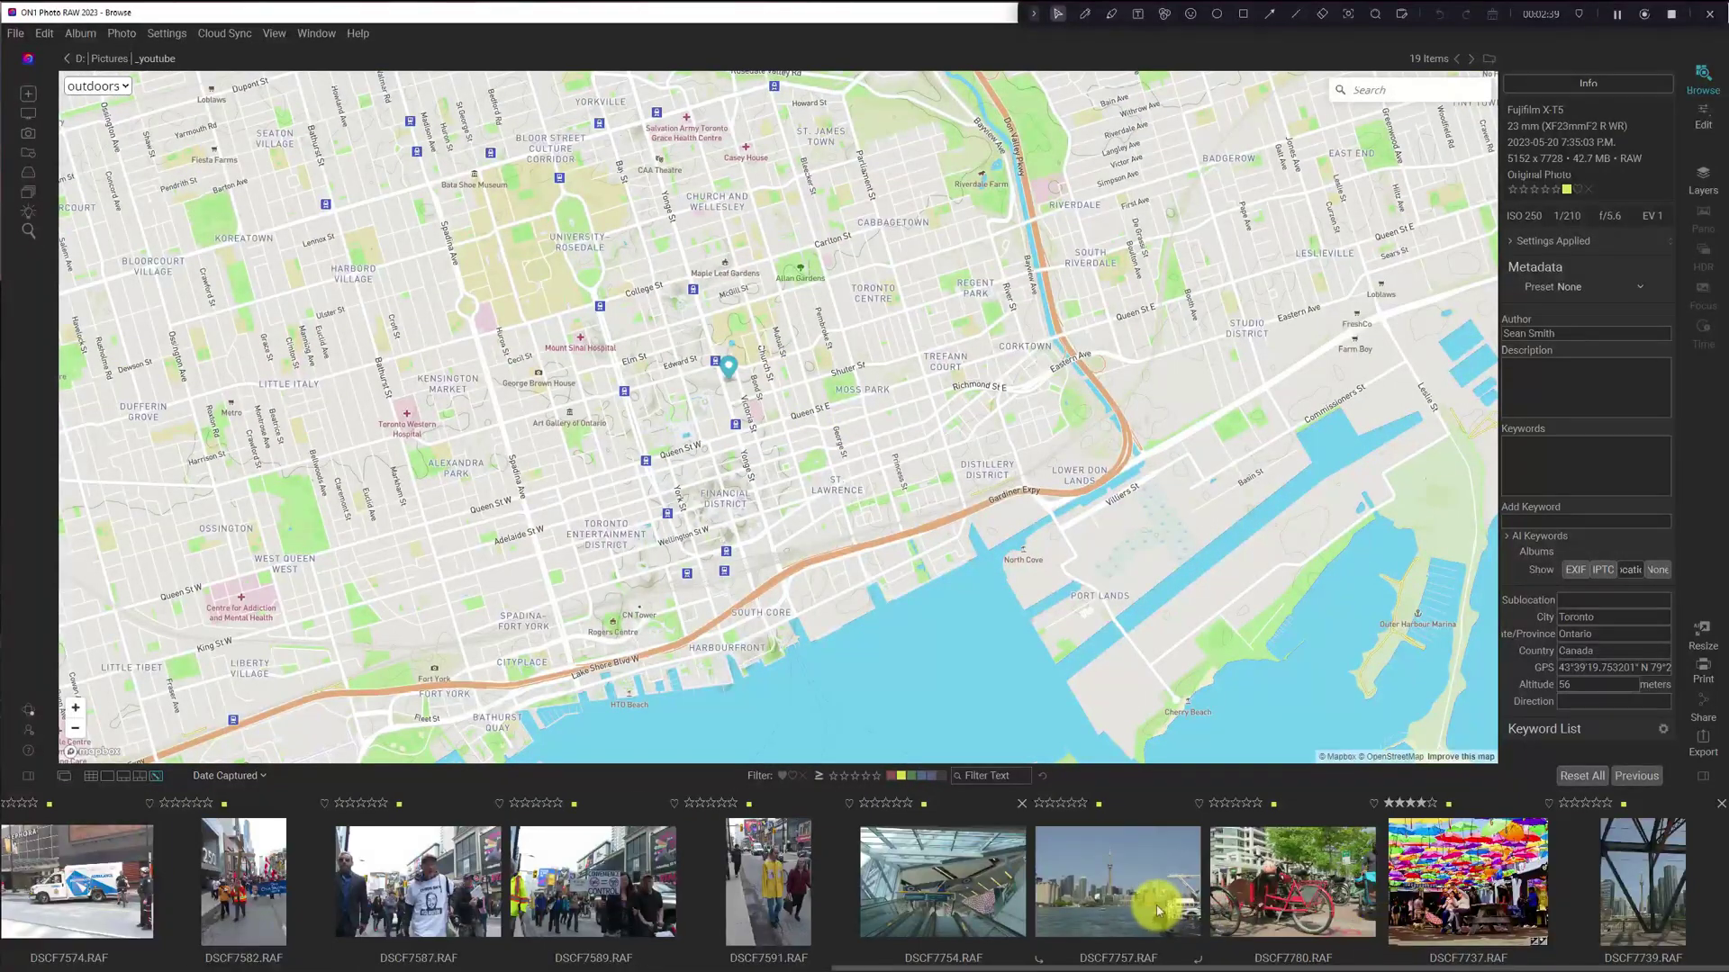
click(1119, 905)
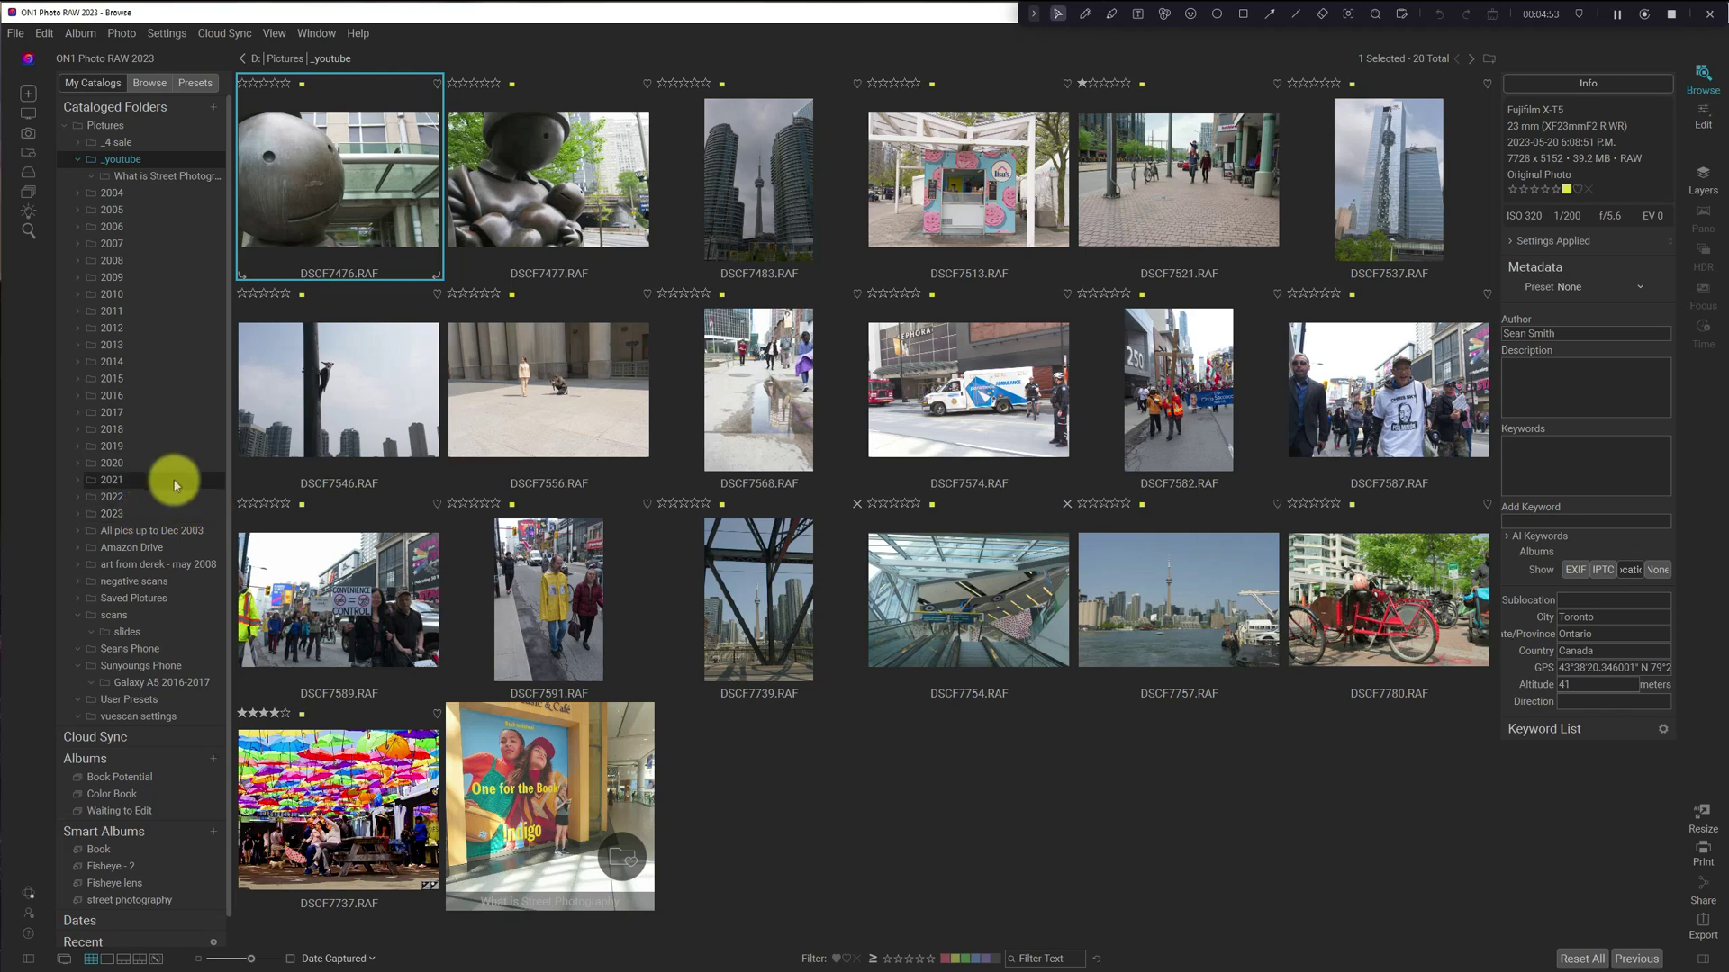
Expand the 2023 catalog folder and open 04 April to show its 92 photos
click(78, 513)
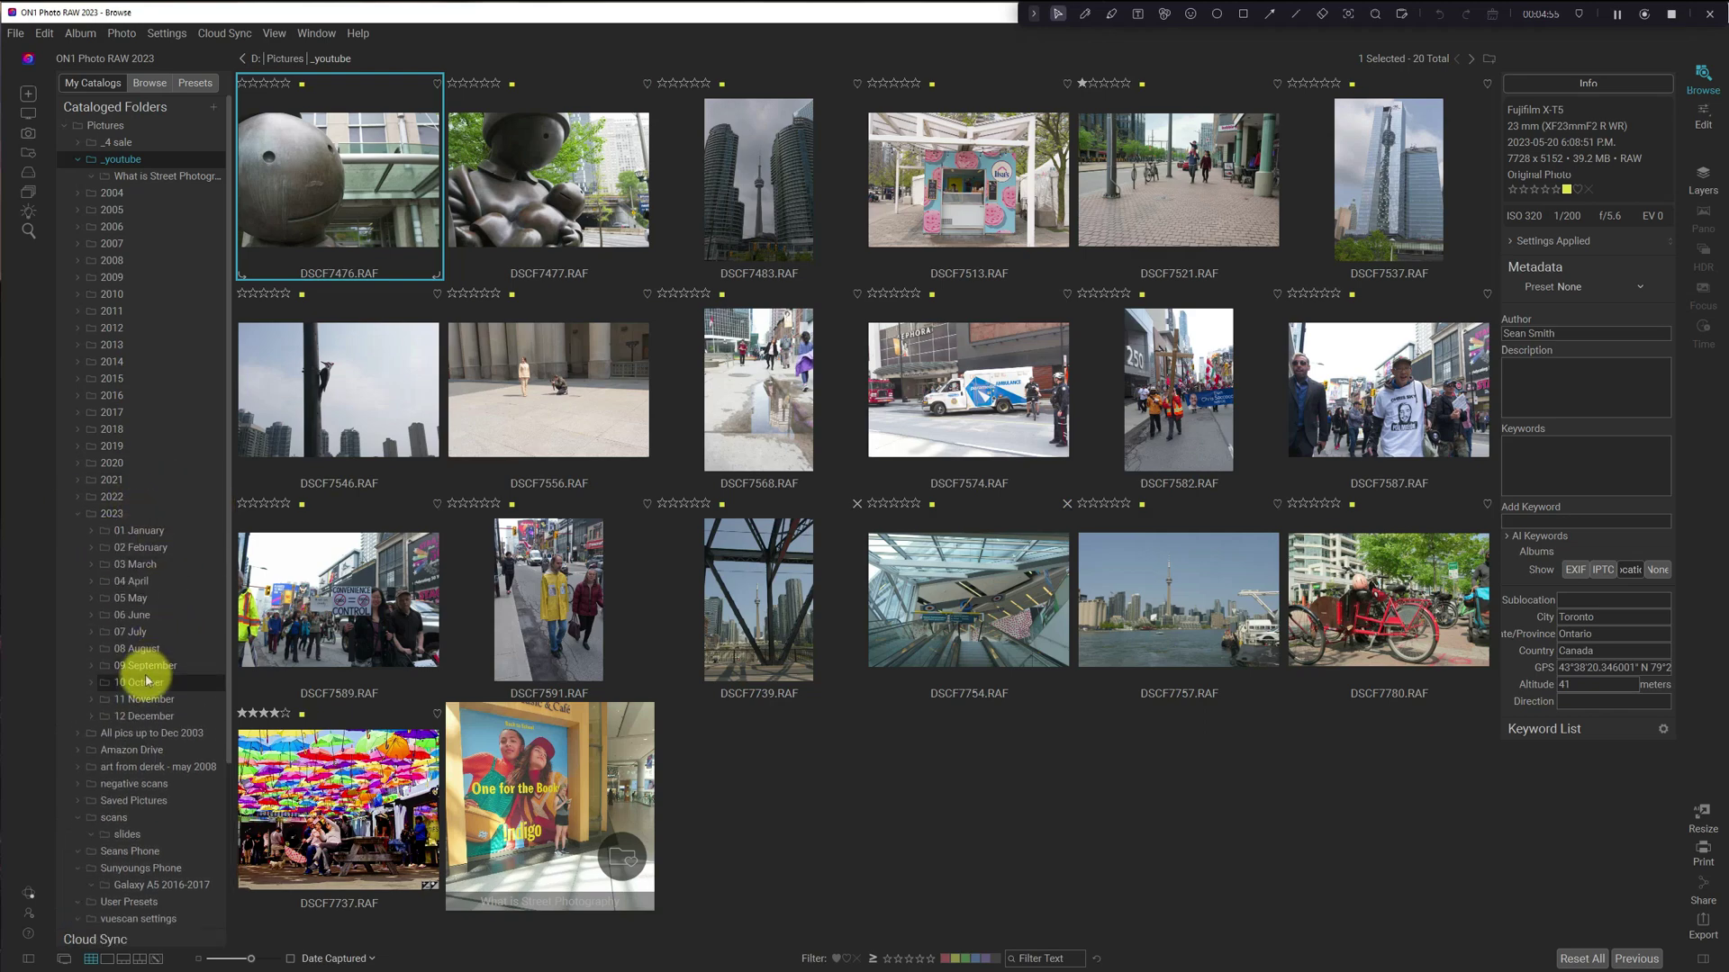
click(144, 581)
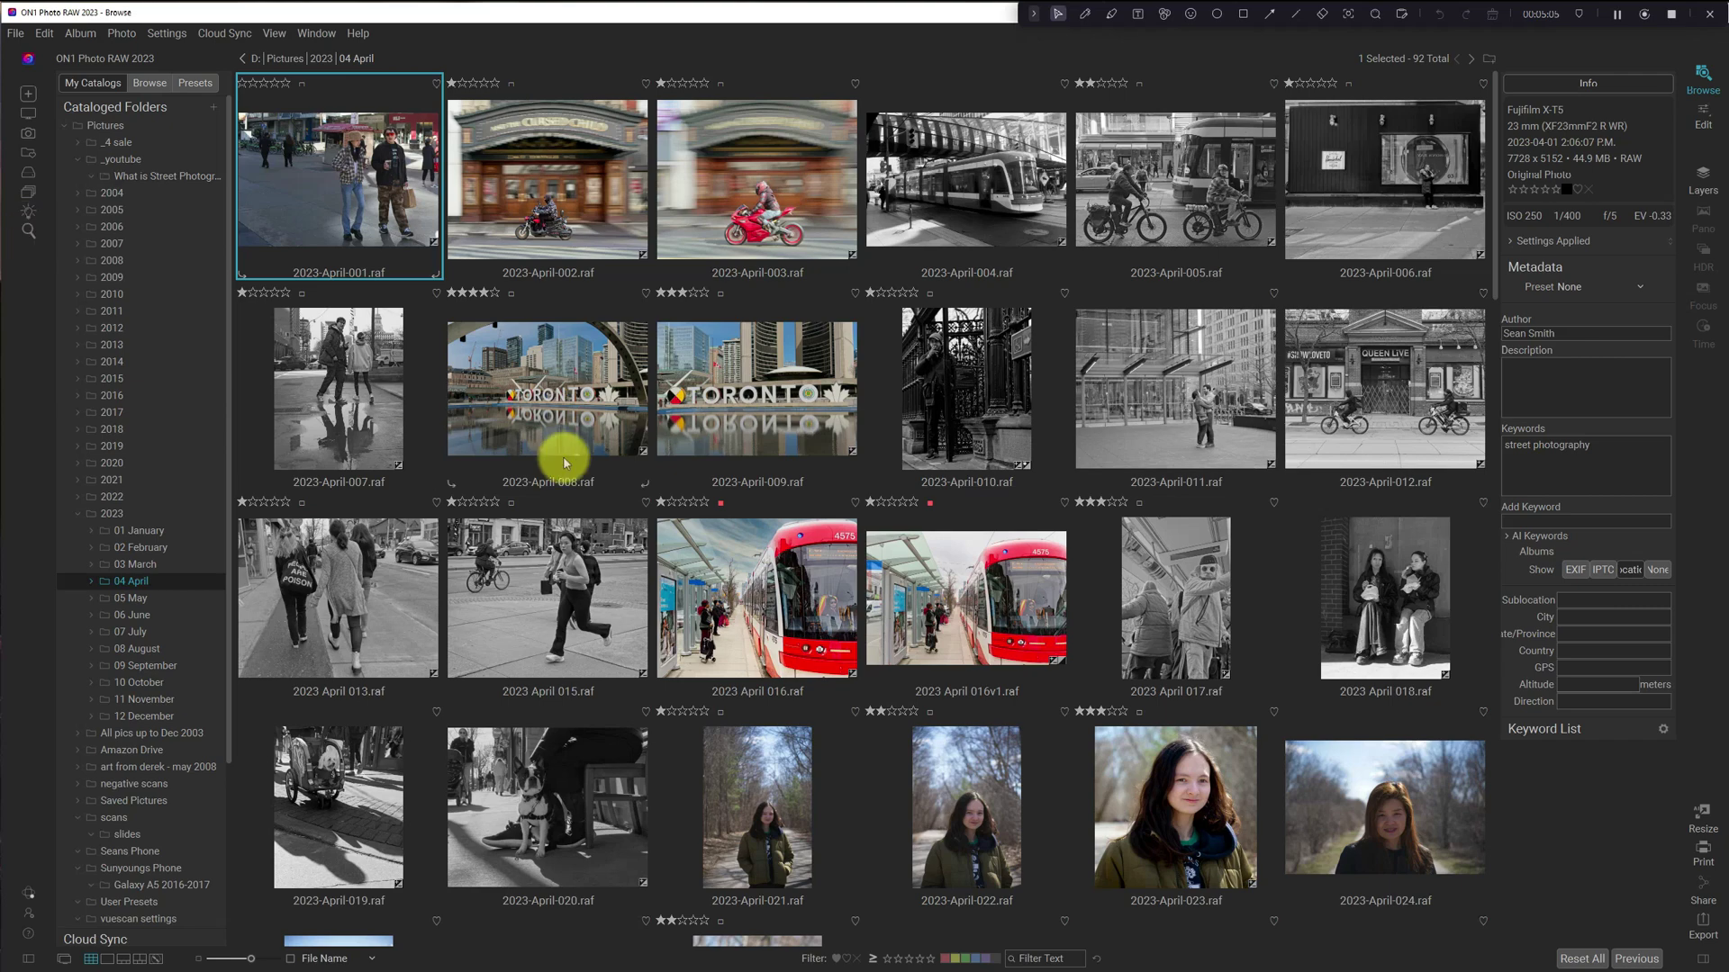
Open Advanced Search matching all rules, with a criterion of GPS is not empty
key(ctrl+f)
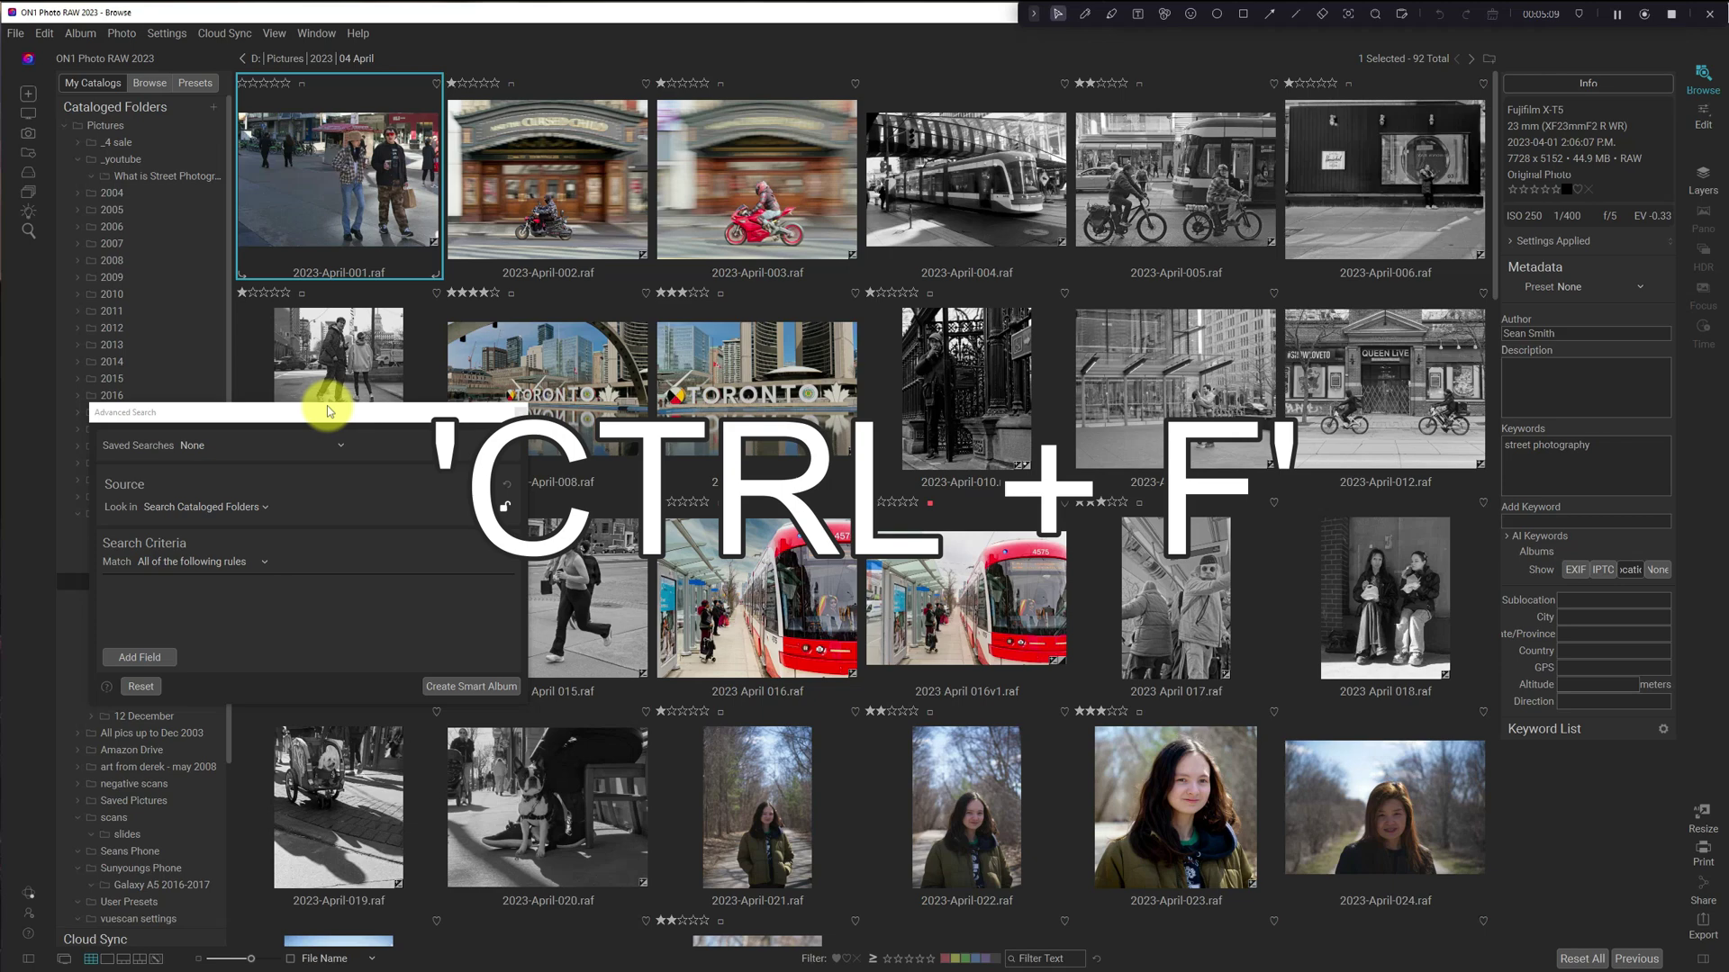
drag(327, 405, 412, 290)
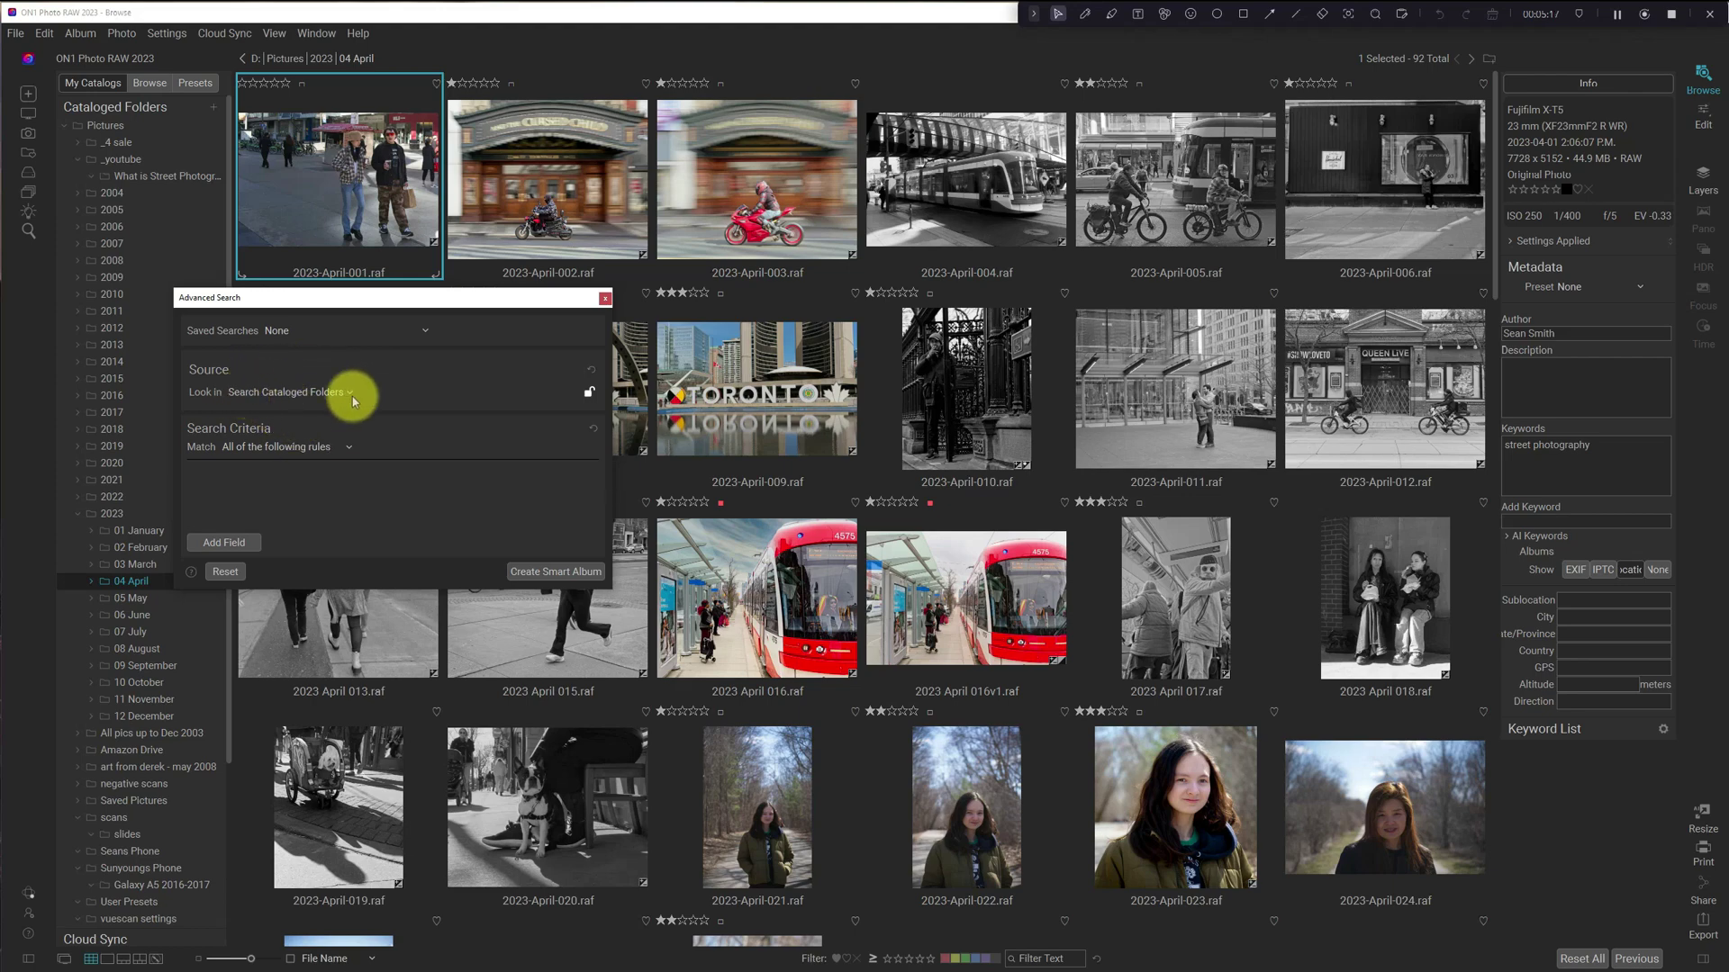
click(310, 448)
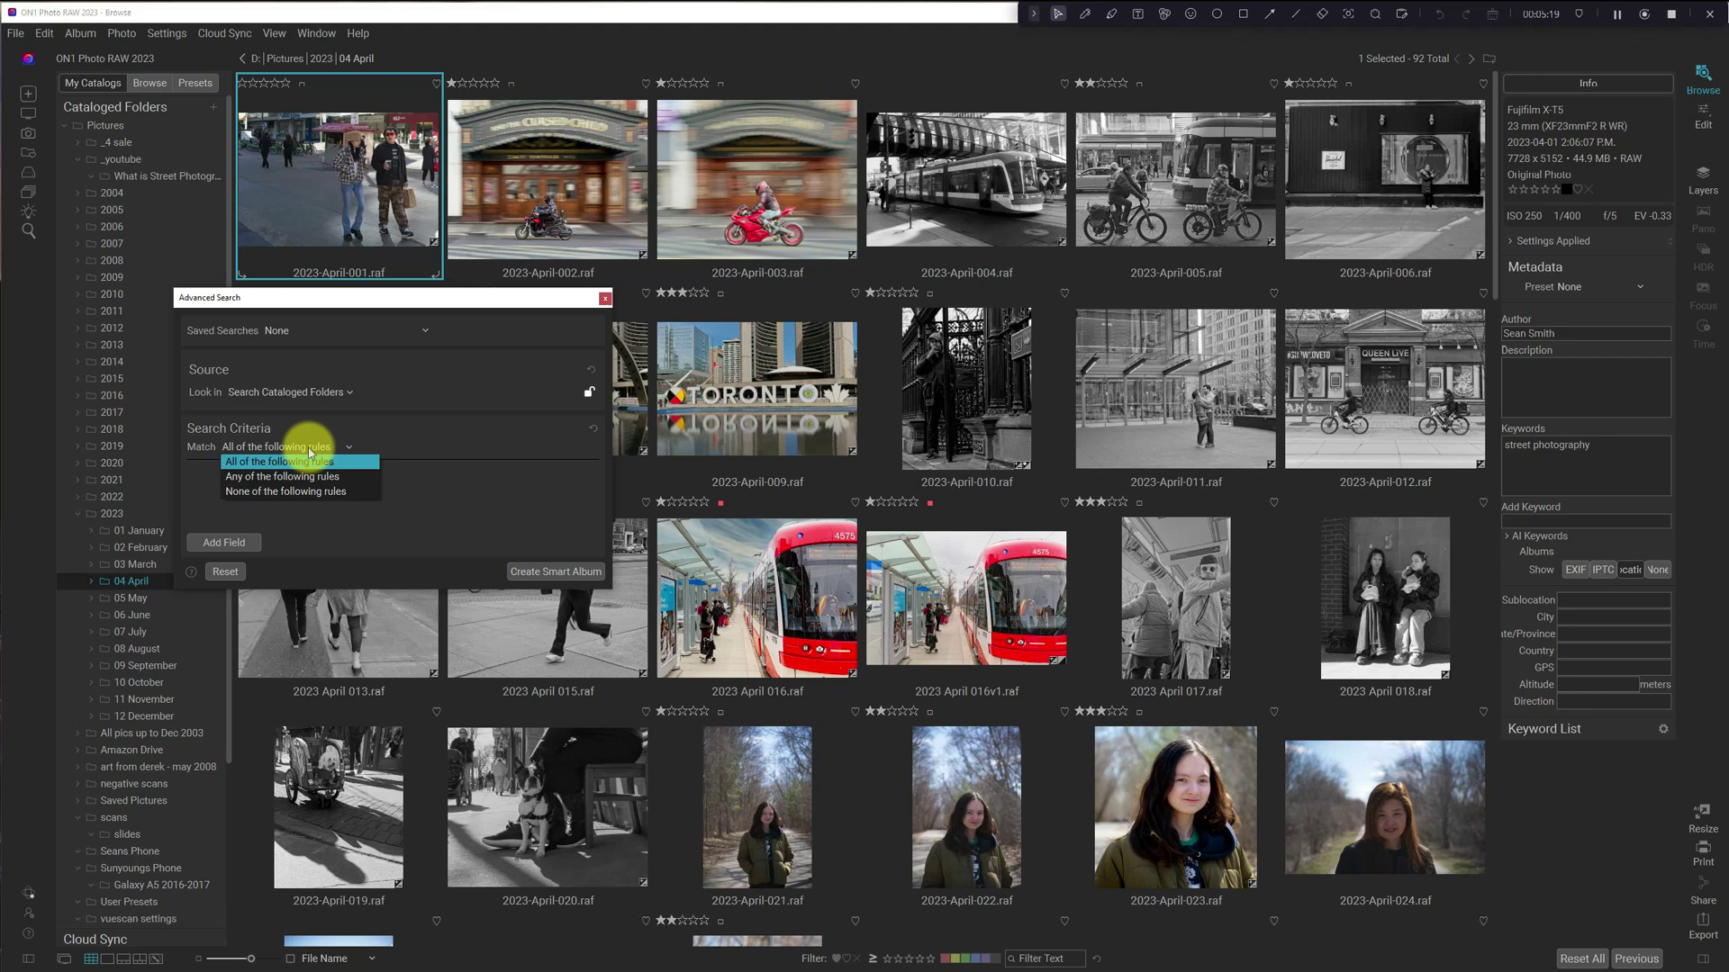
click(313, 463)
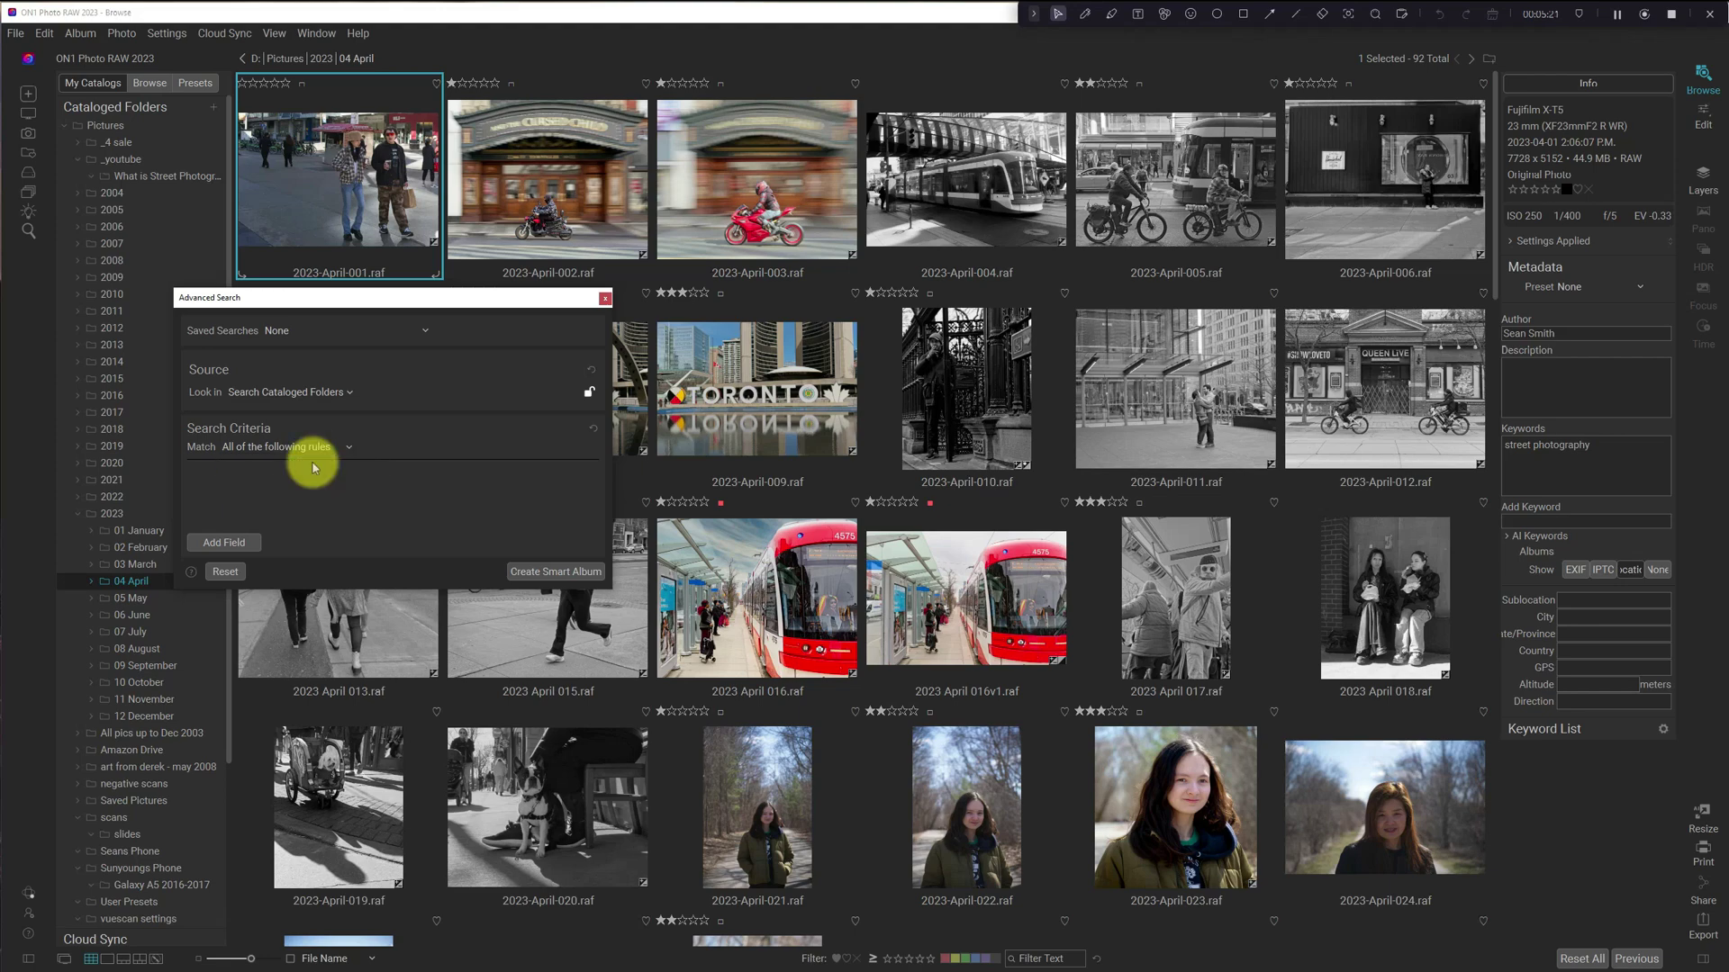
click(227, 542)
click(249, 477)
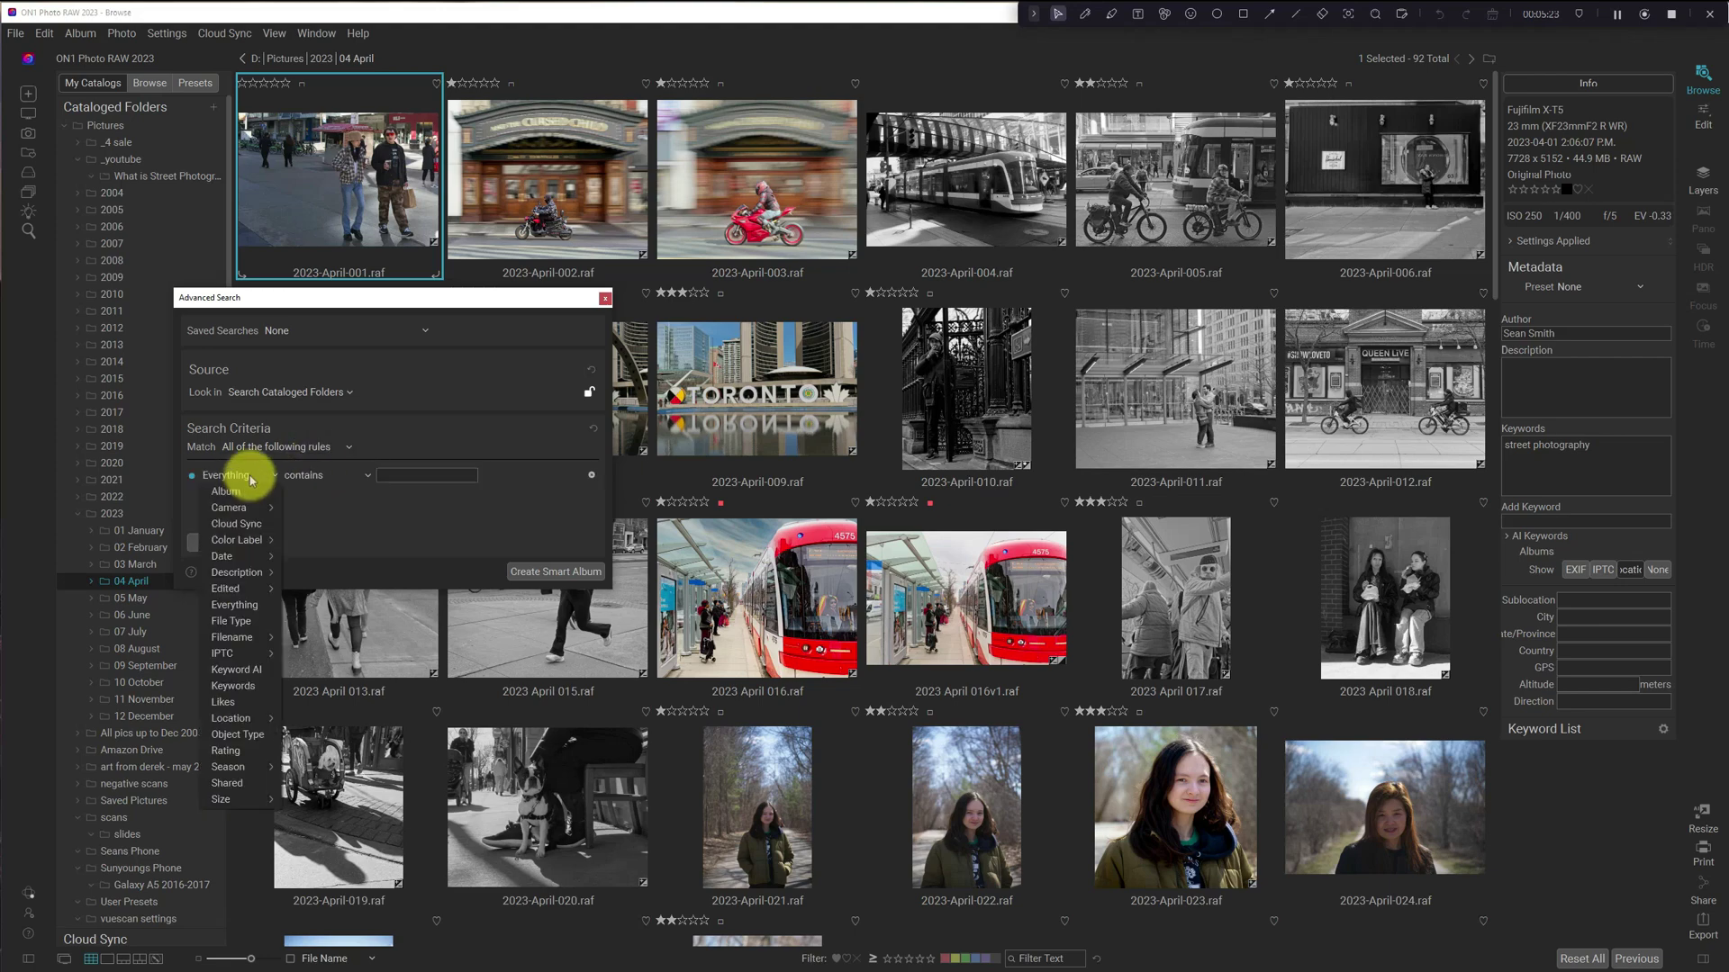
mouse_move(243, 721)
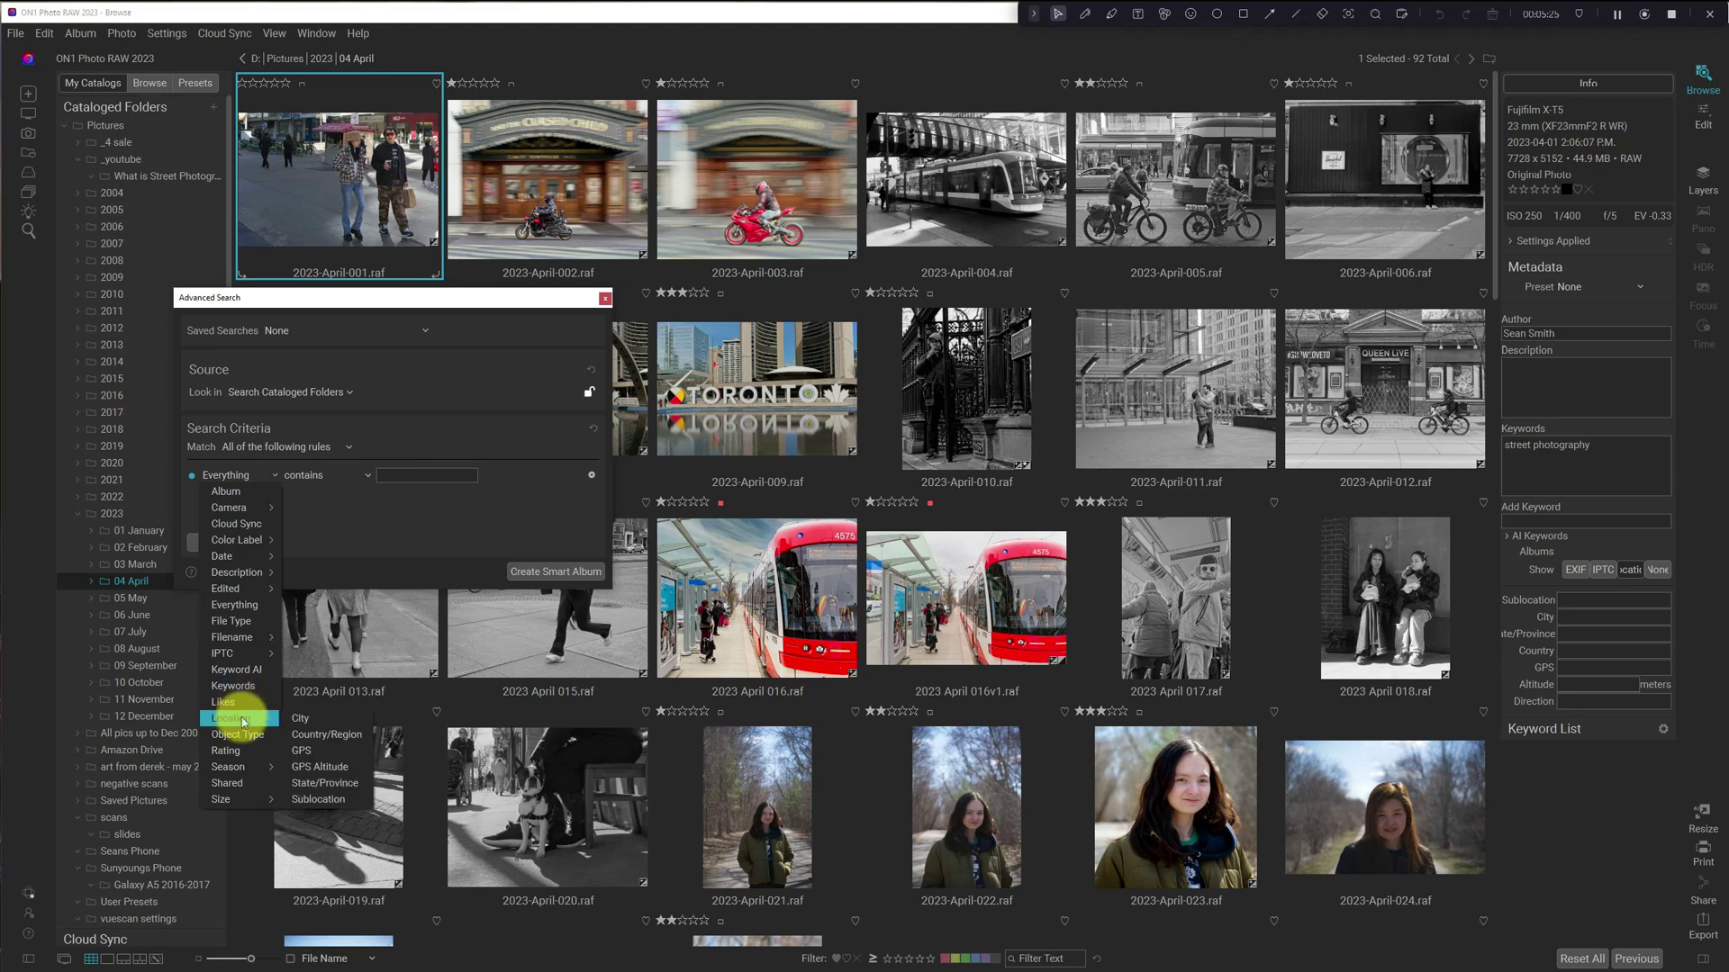
click(306, 751)
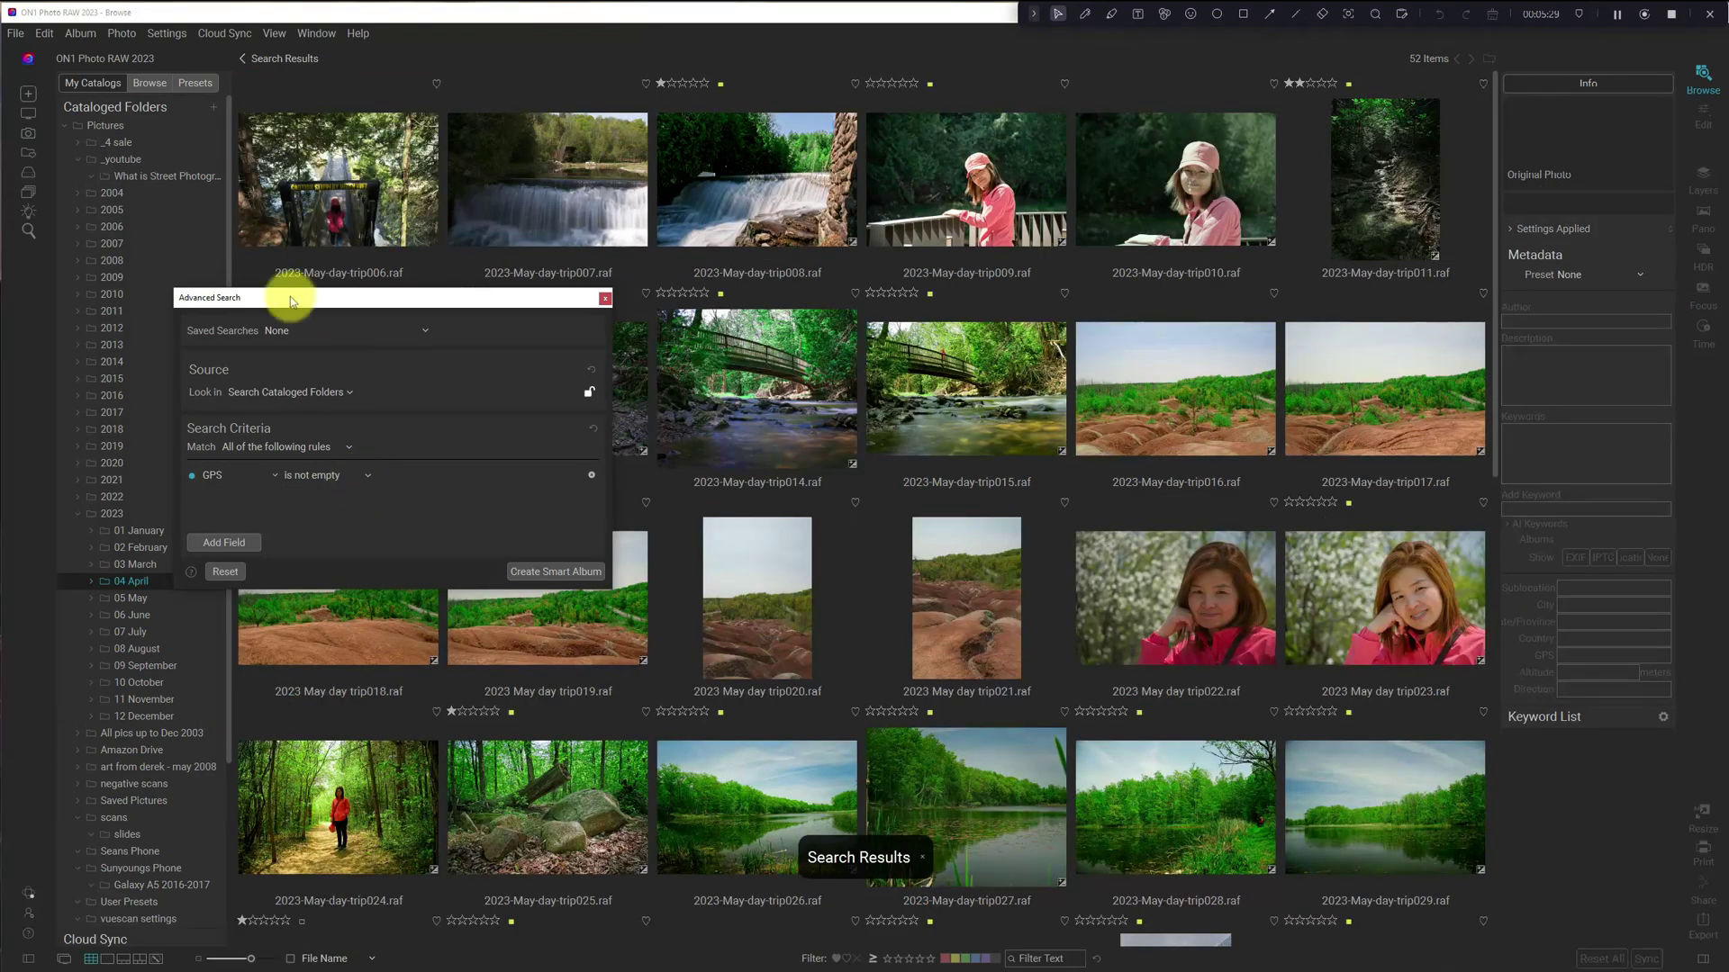
Move the search panel aside and scroll through the 52 geotagged results
drag(386, 292, 163, 222)
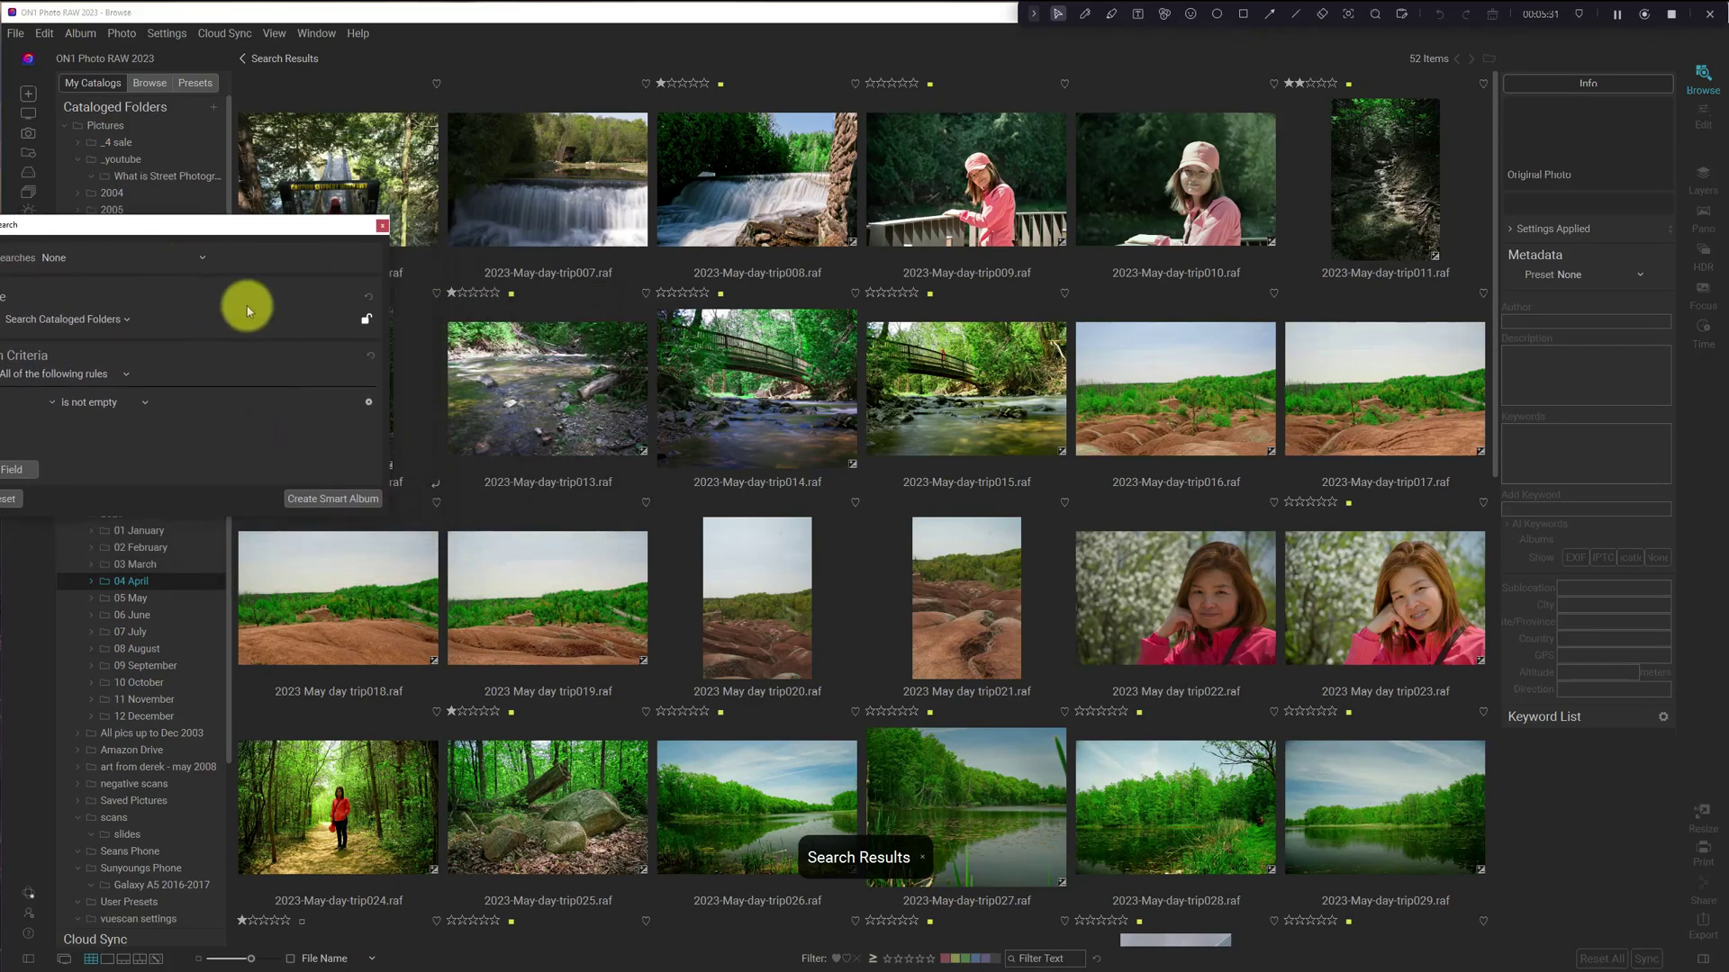
scroll(1131, 459, down, 8)
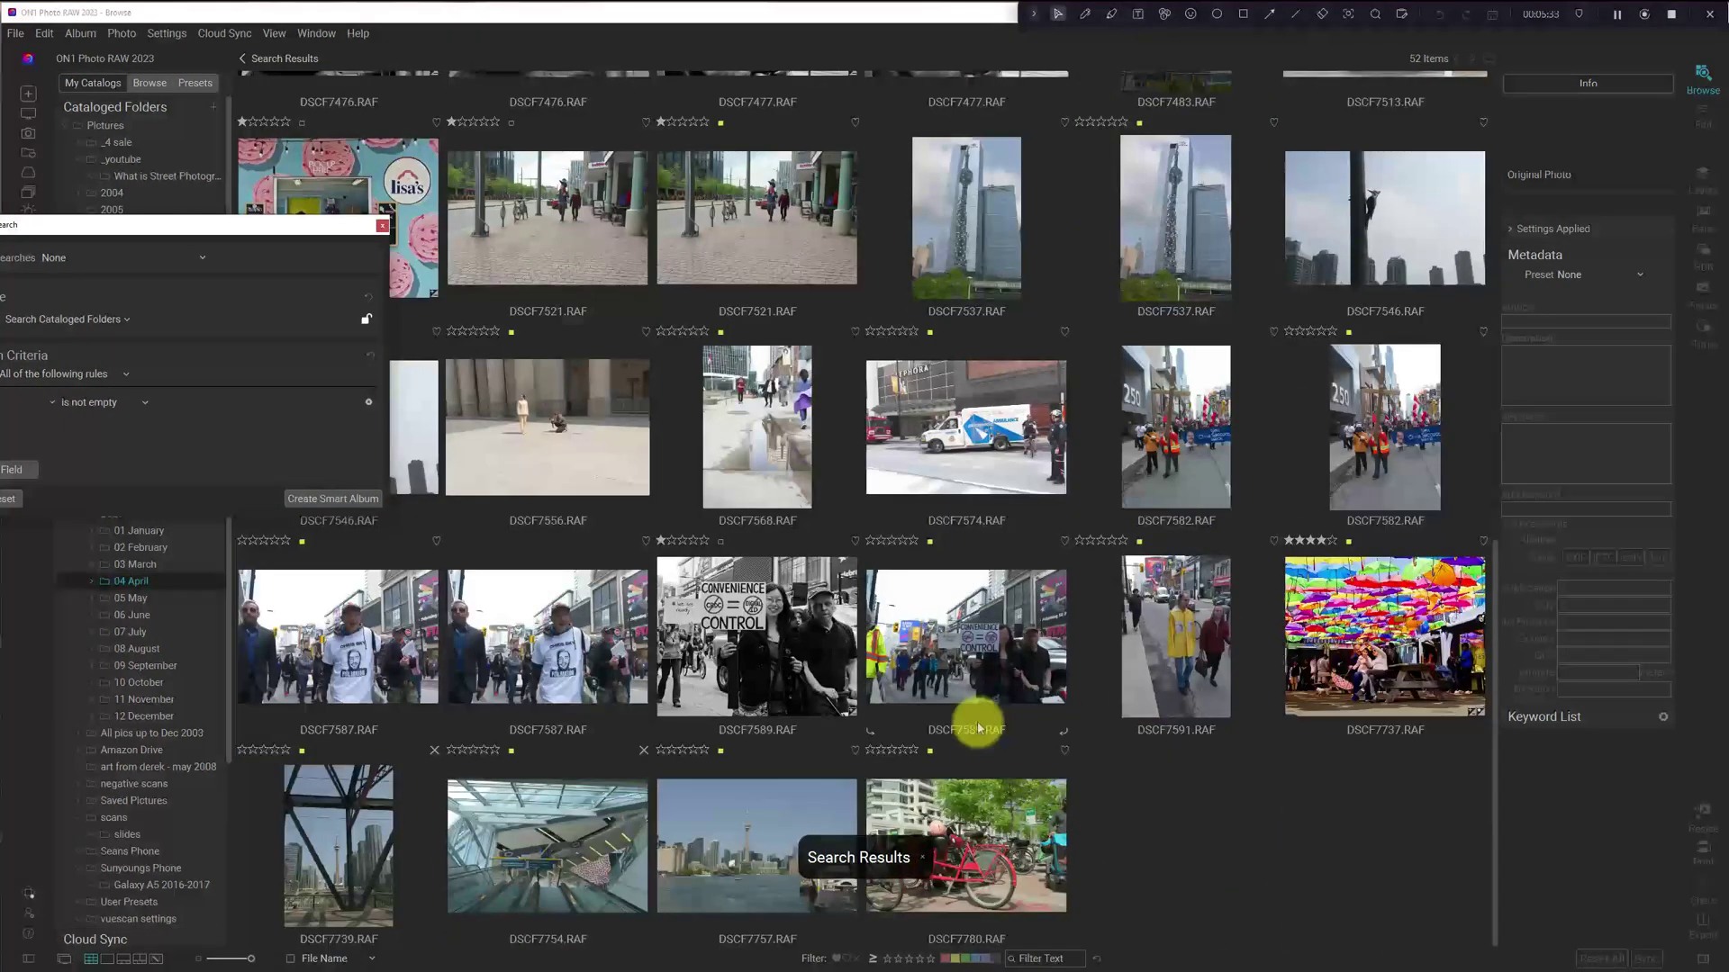
scroll(1045, 410, up, 3)
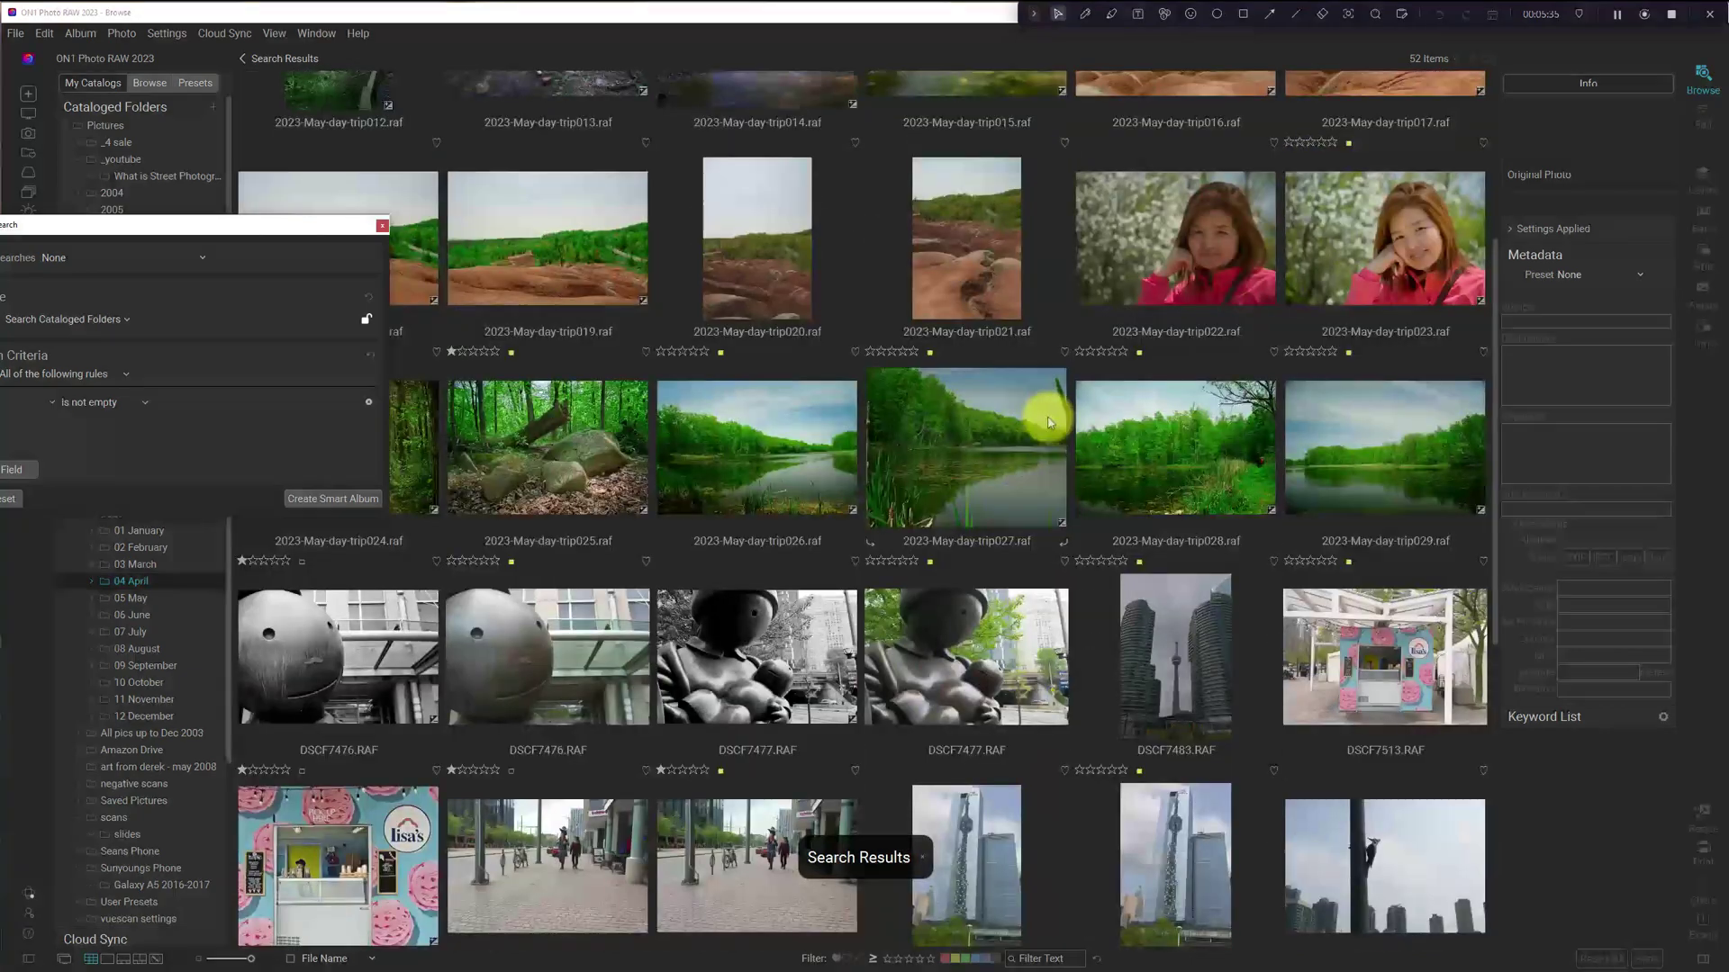
scroll(1047, 423, up, 3)
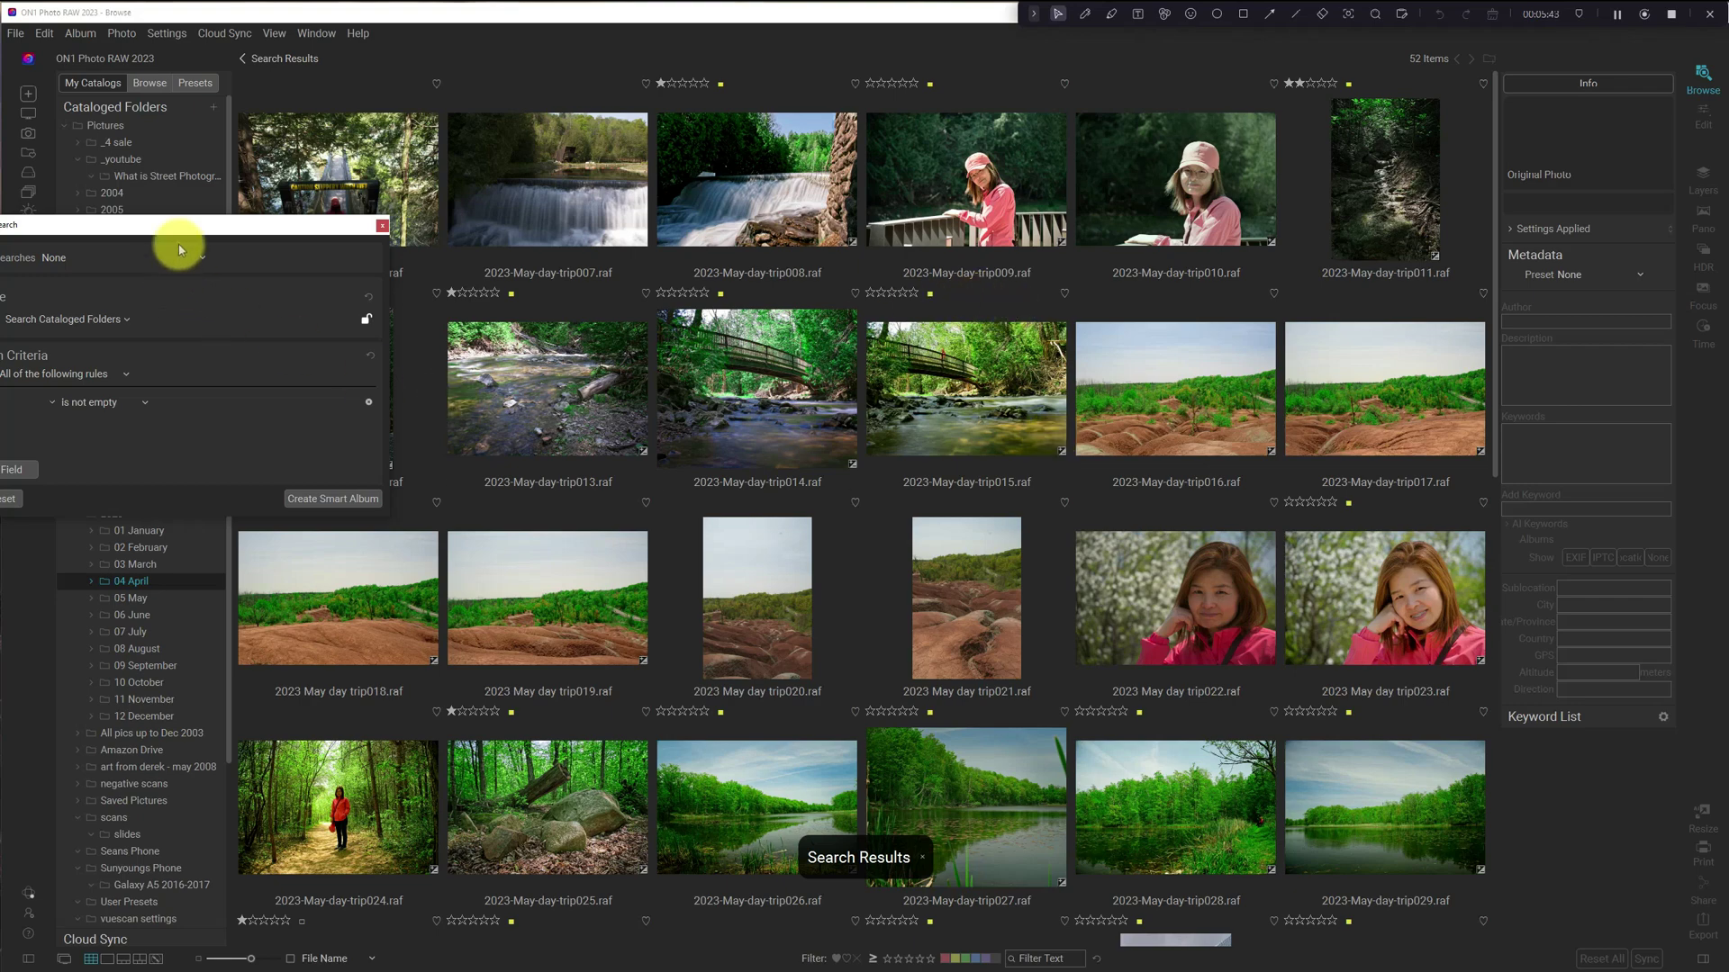
Add a second rule, City contains 'Toronto', and run the search
drag(185, 225, 325, 198)
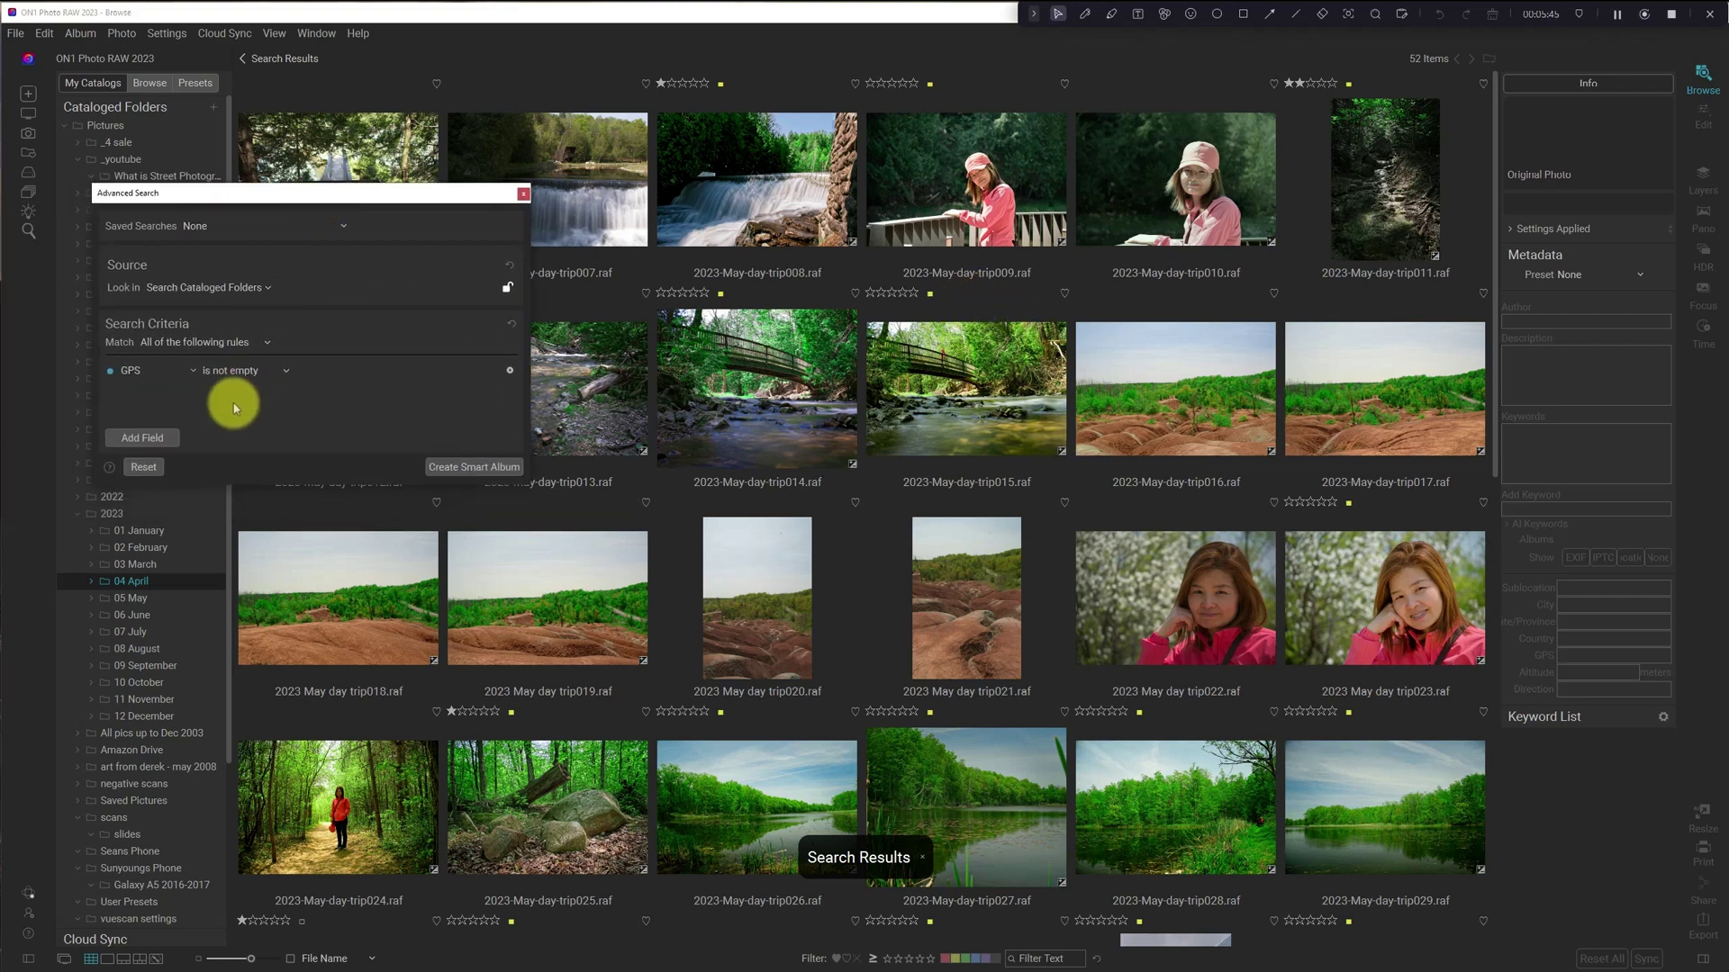
click(141, 436)
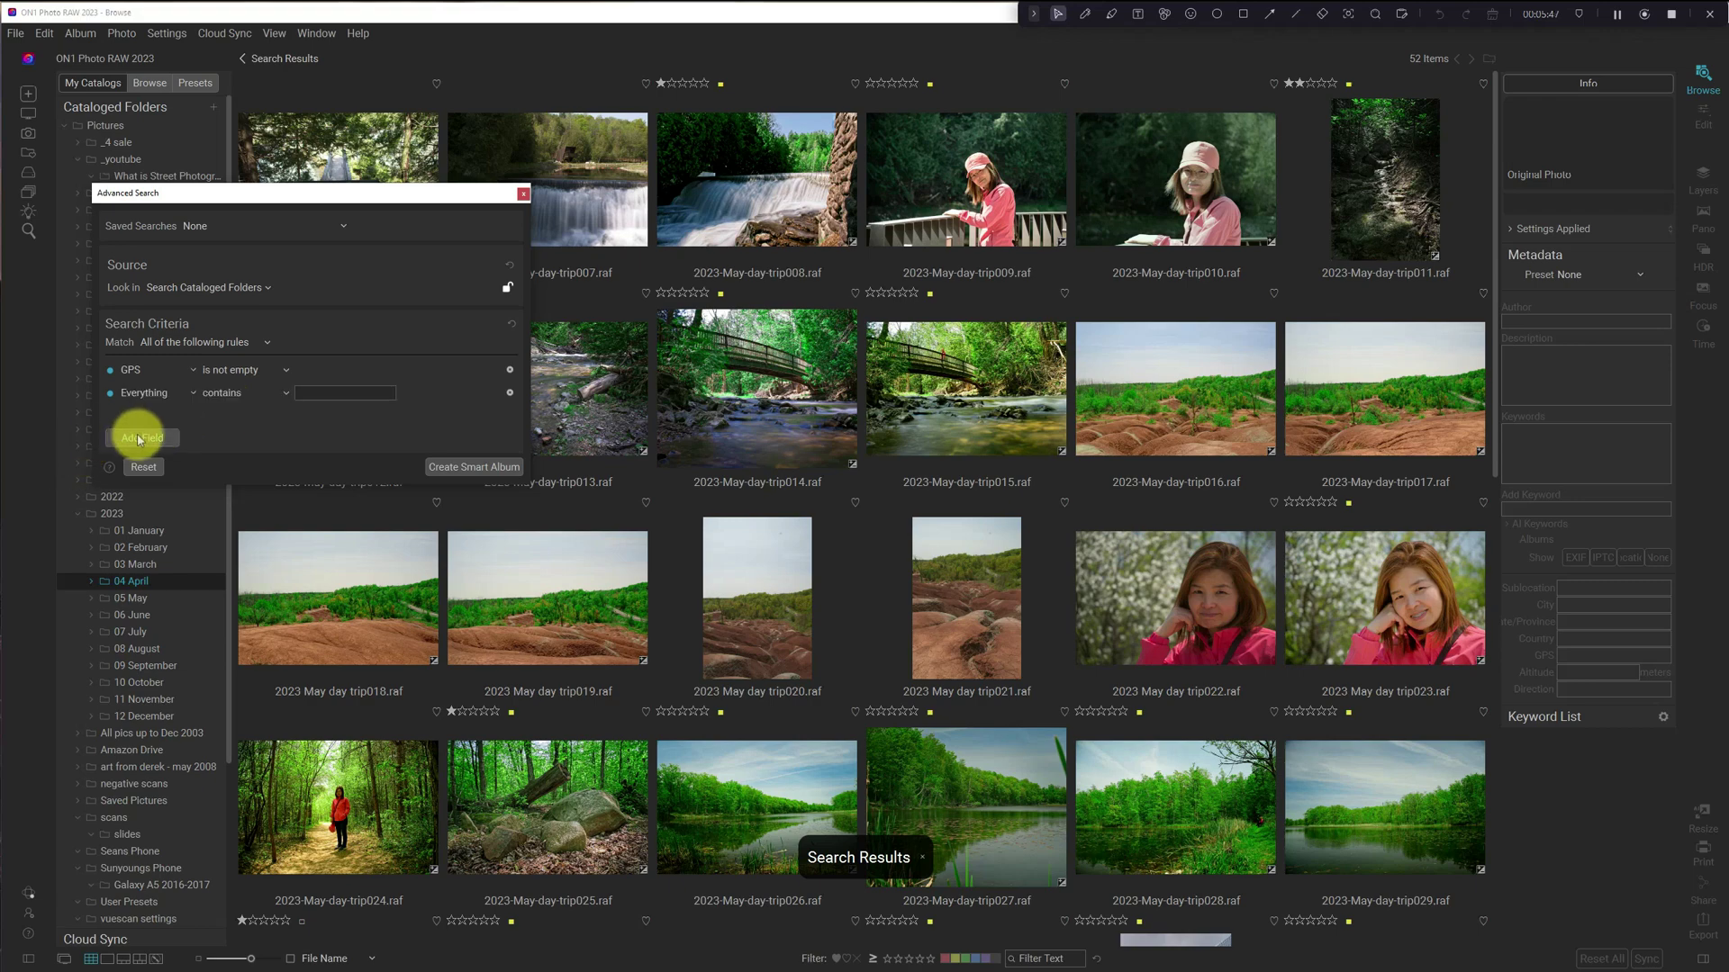
click(149, 393)
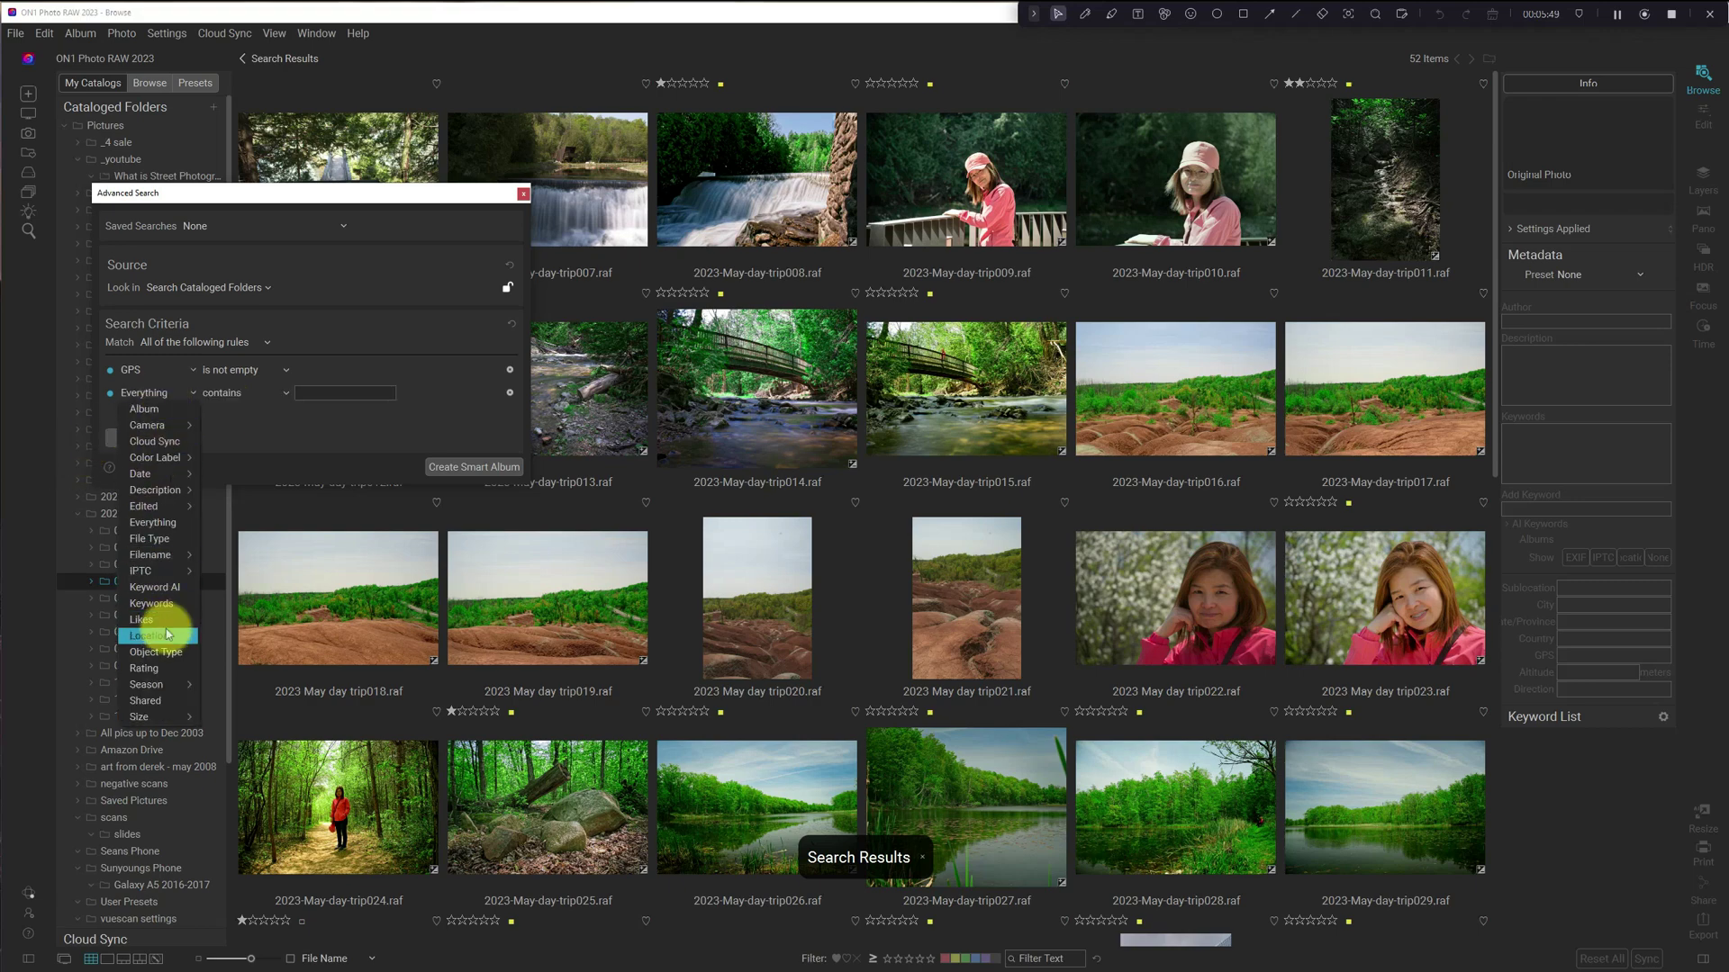
mouse_move(173, 635)
click(236, 636)
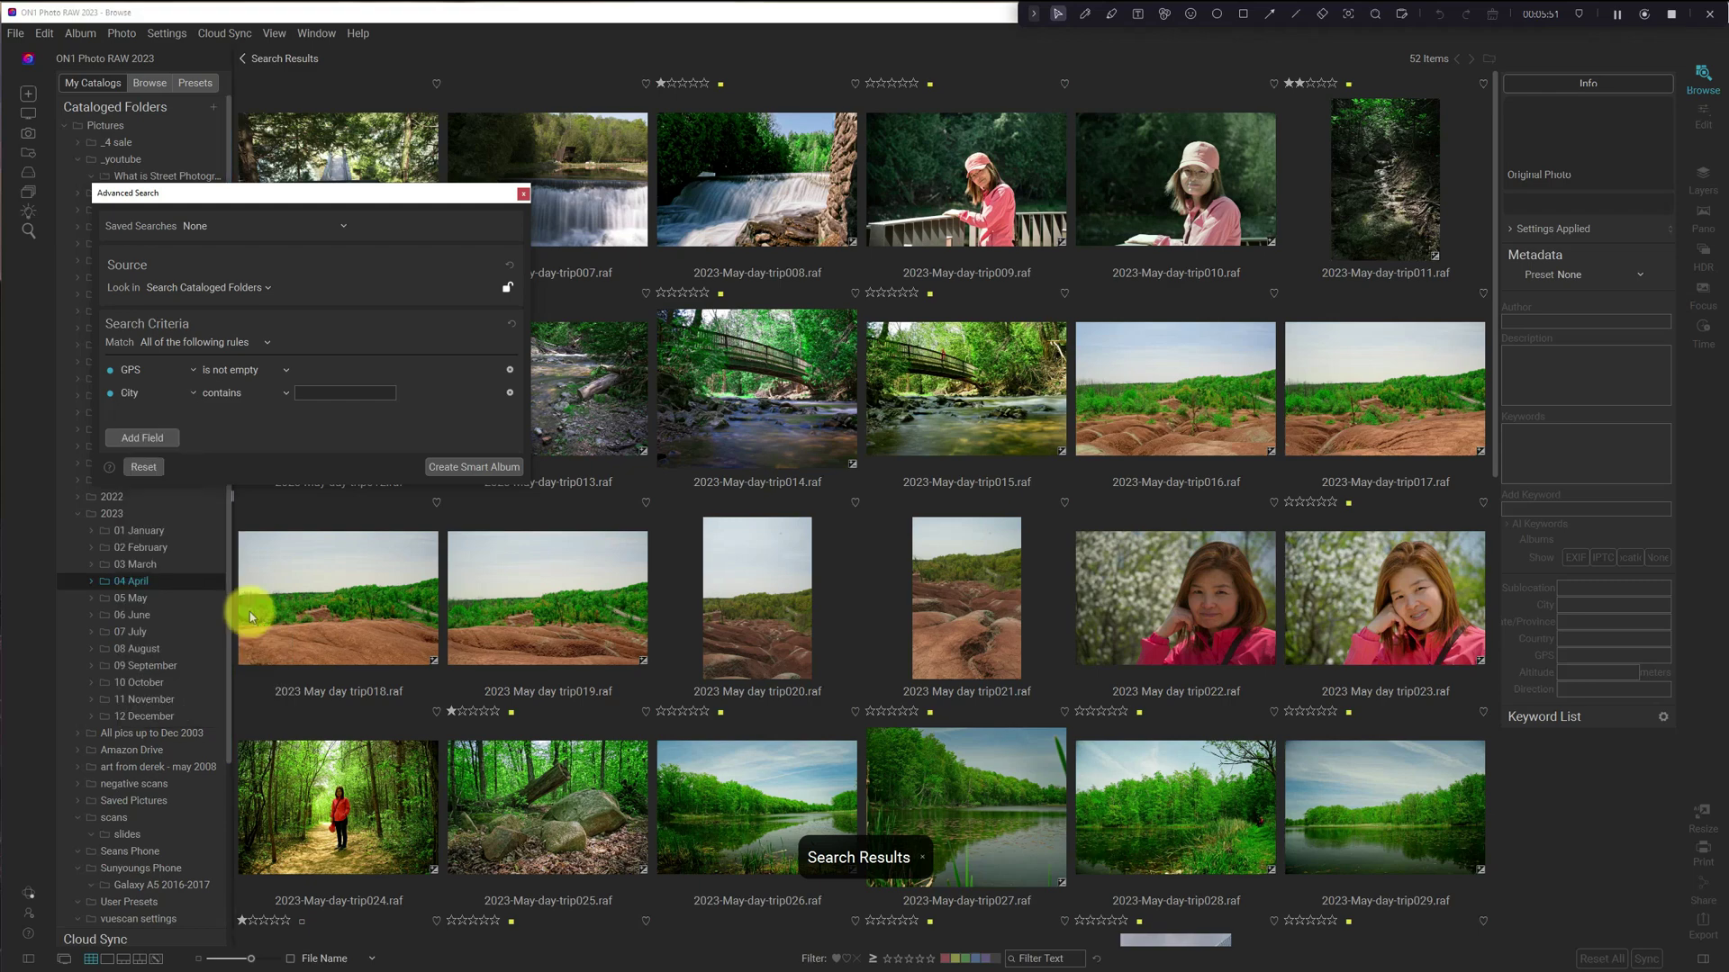
click(284, 393)
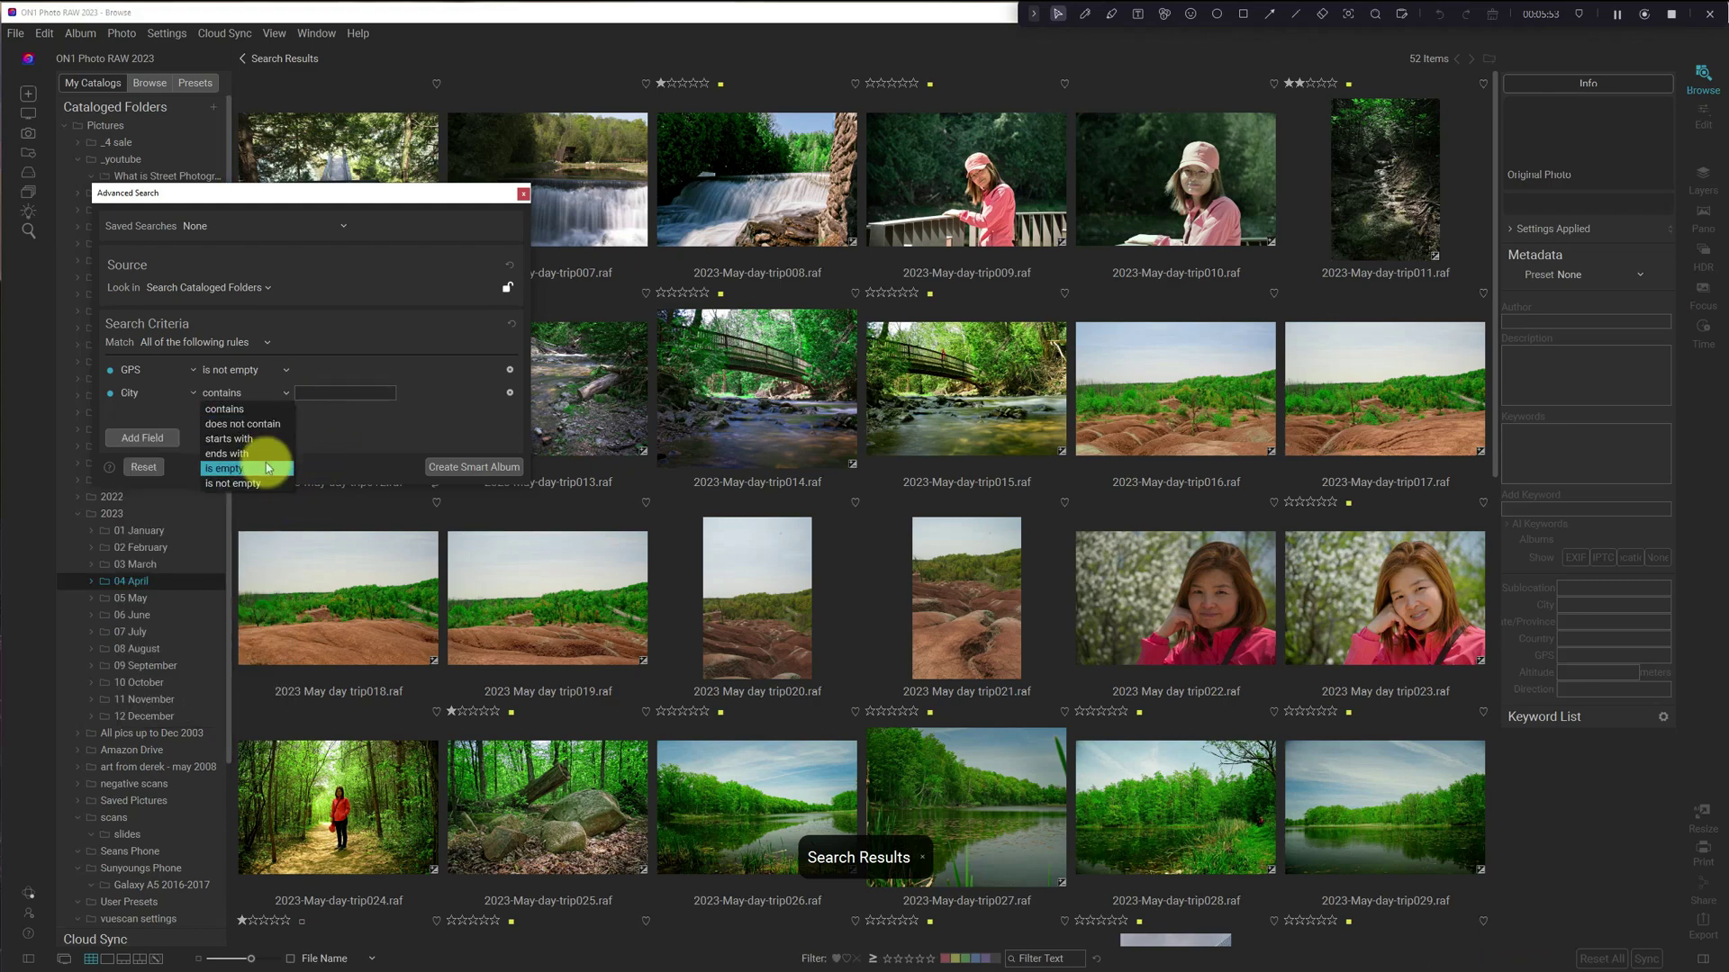
click(270, 409)
click(316, 394)
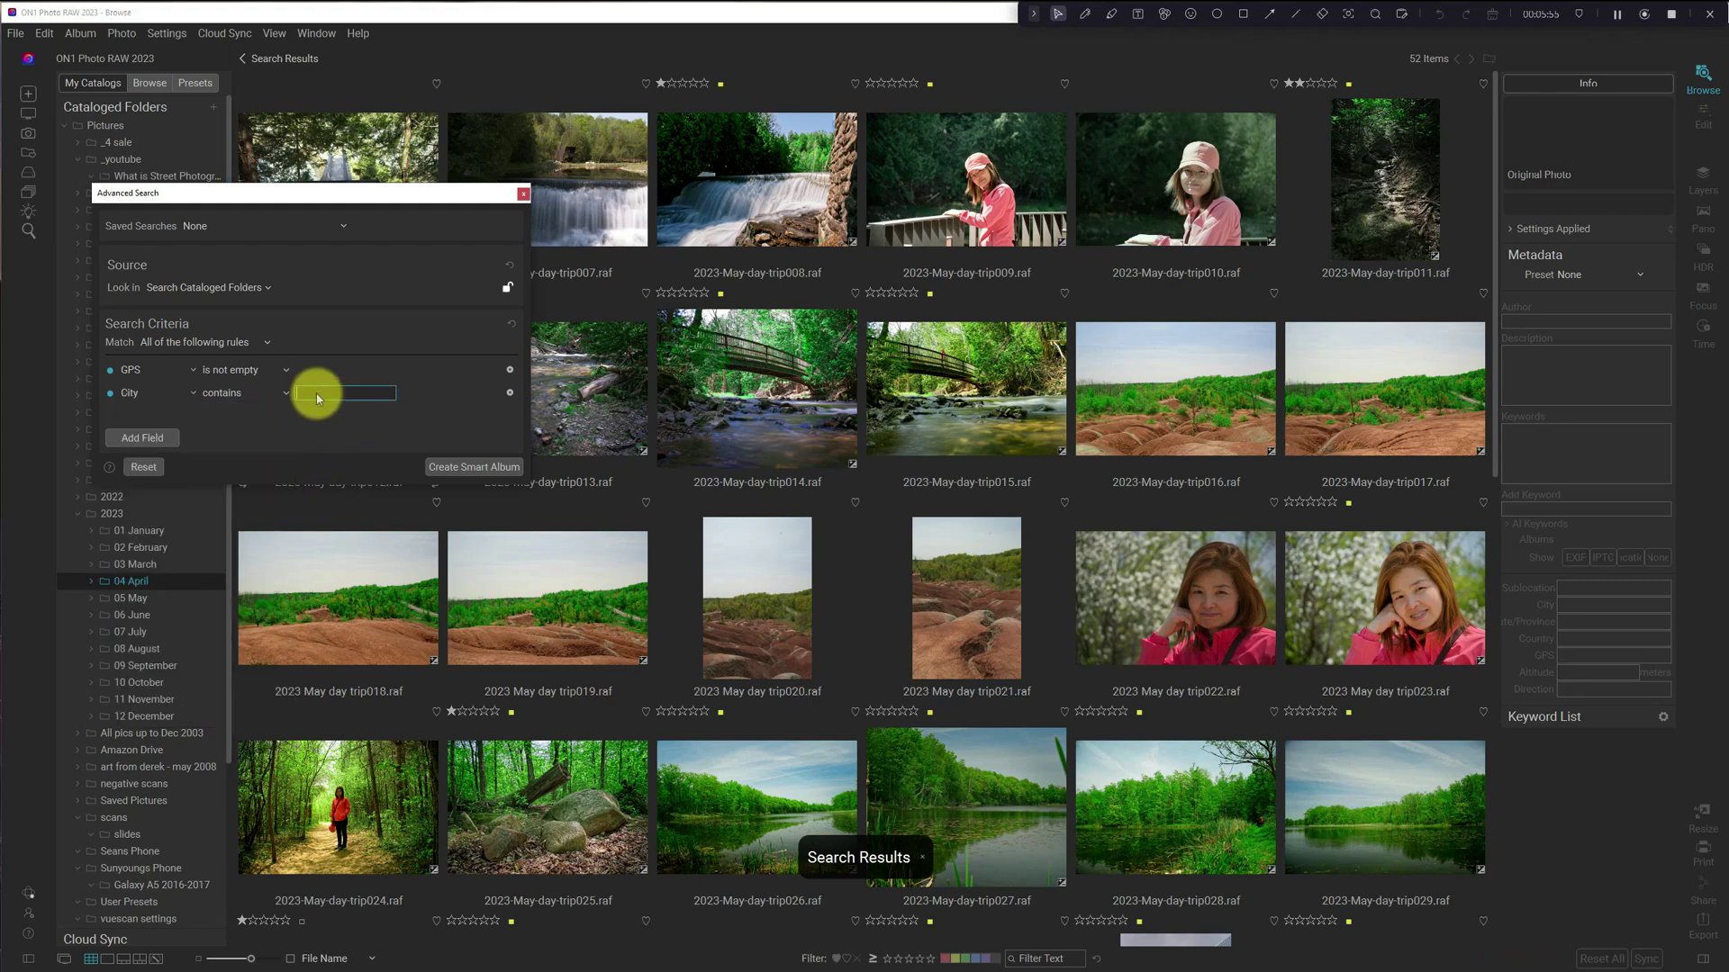
text(Toronto)
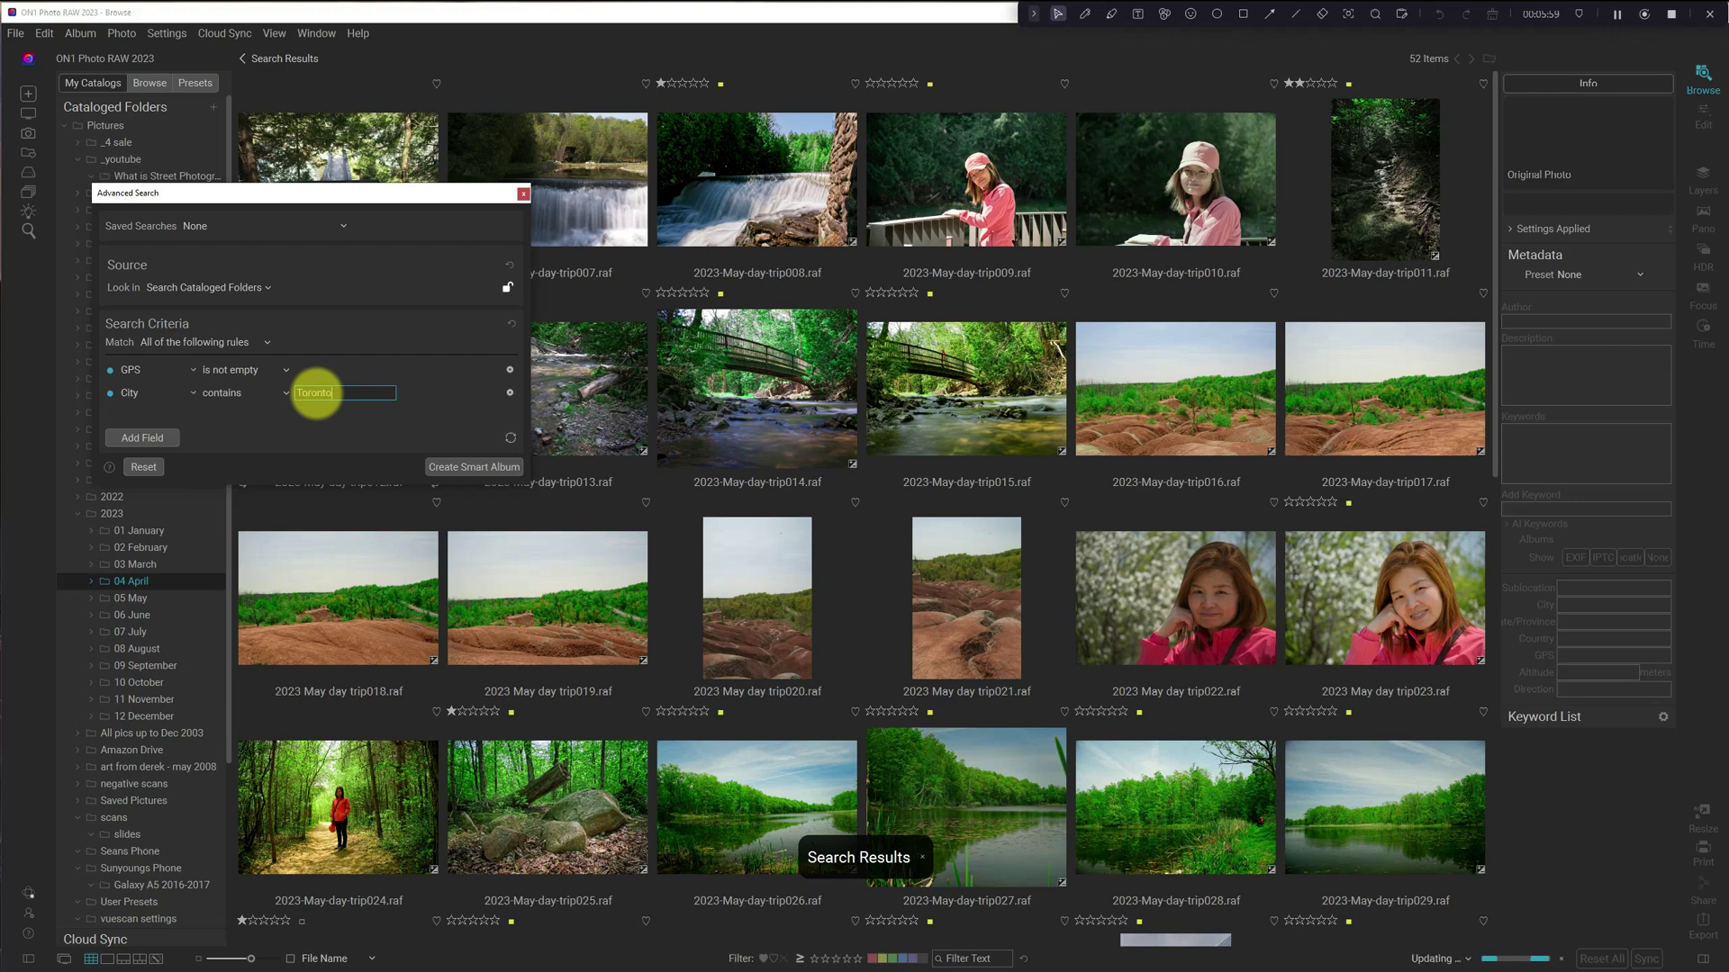
key(Return)
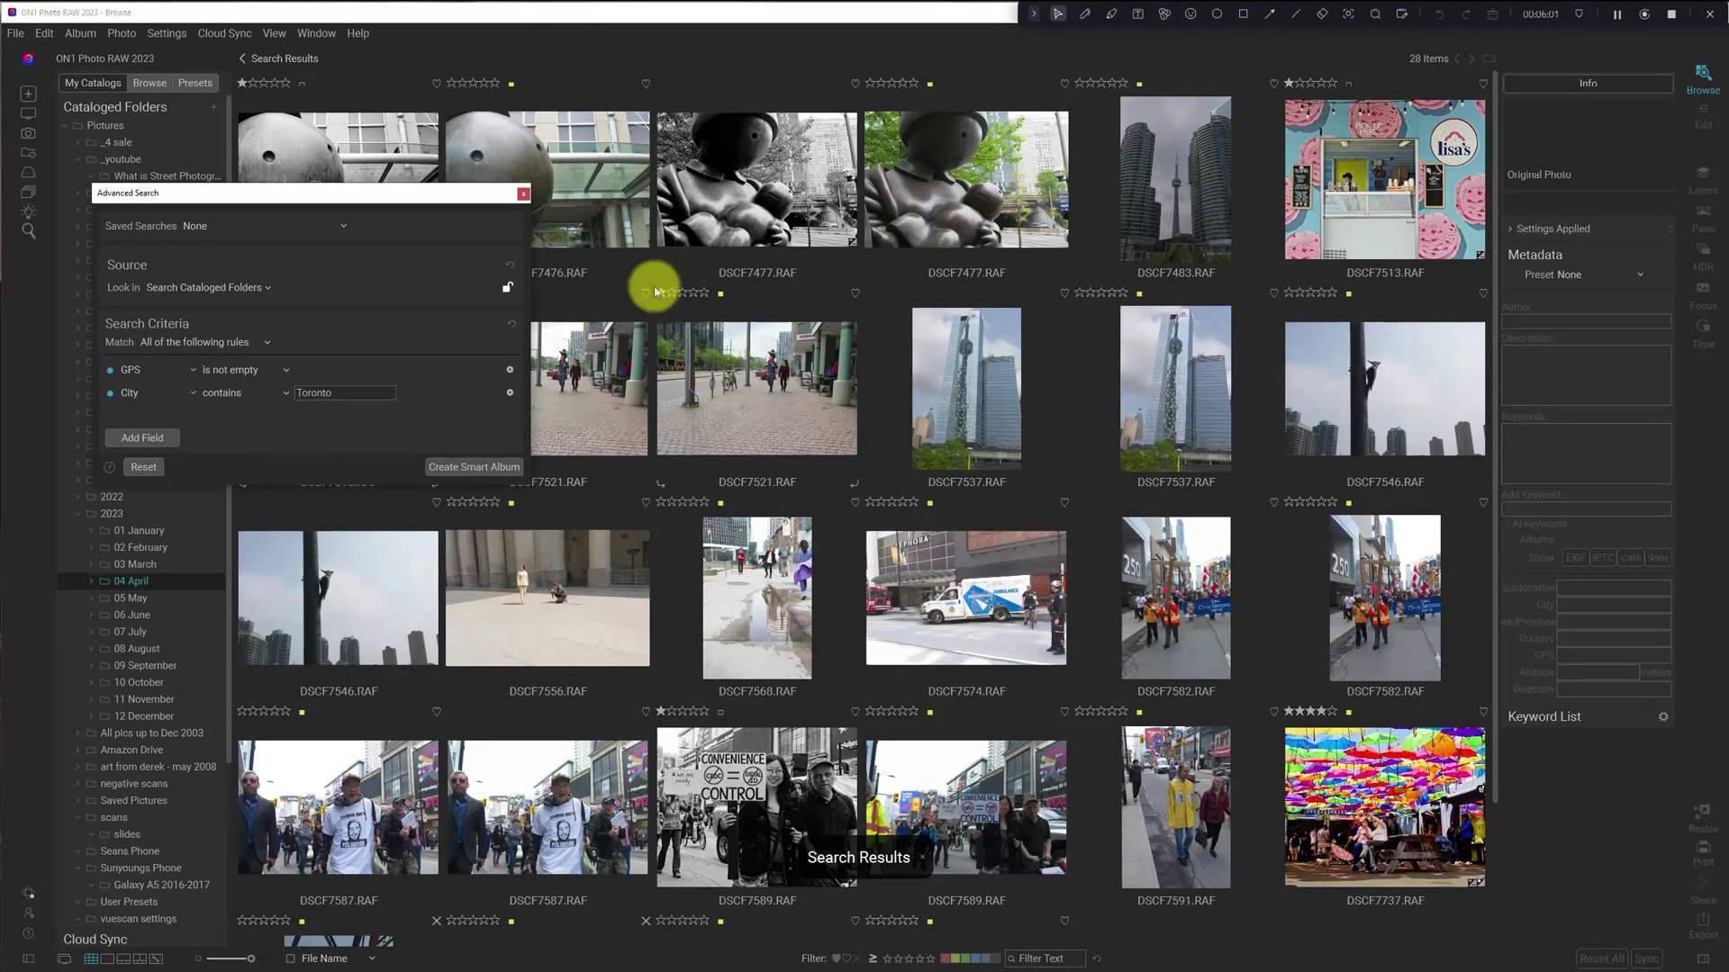
Review the 28 Toronto results, then close the Advanced Search
drag(359, 197, 273, 251)
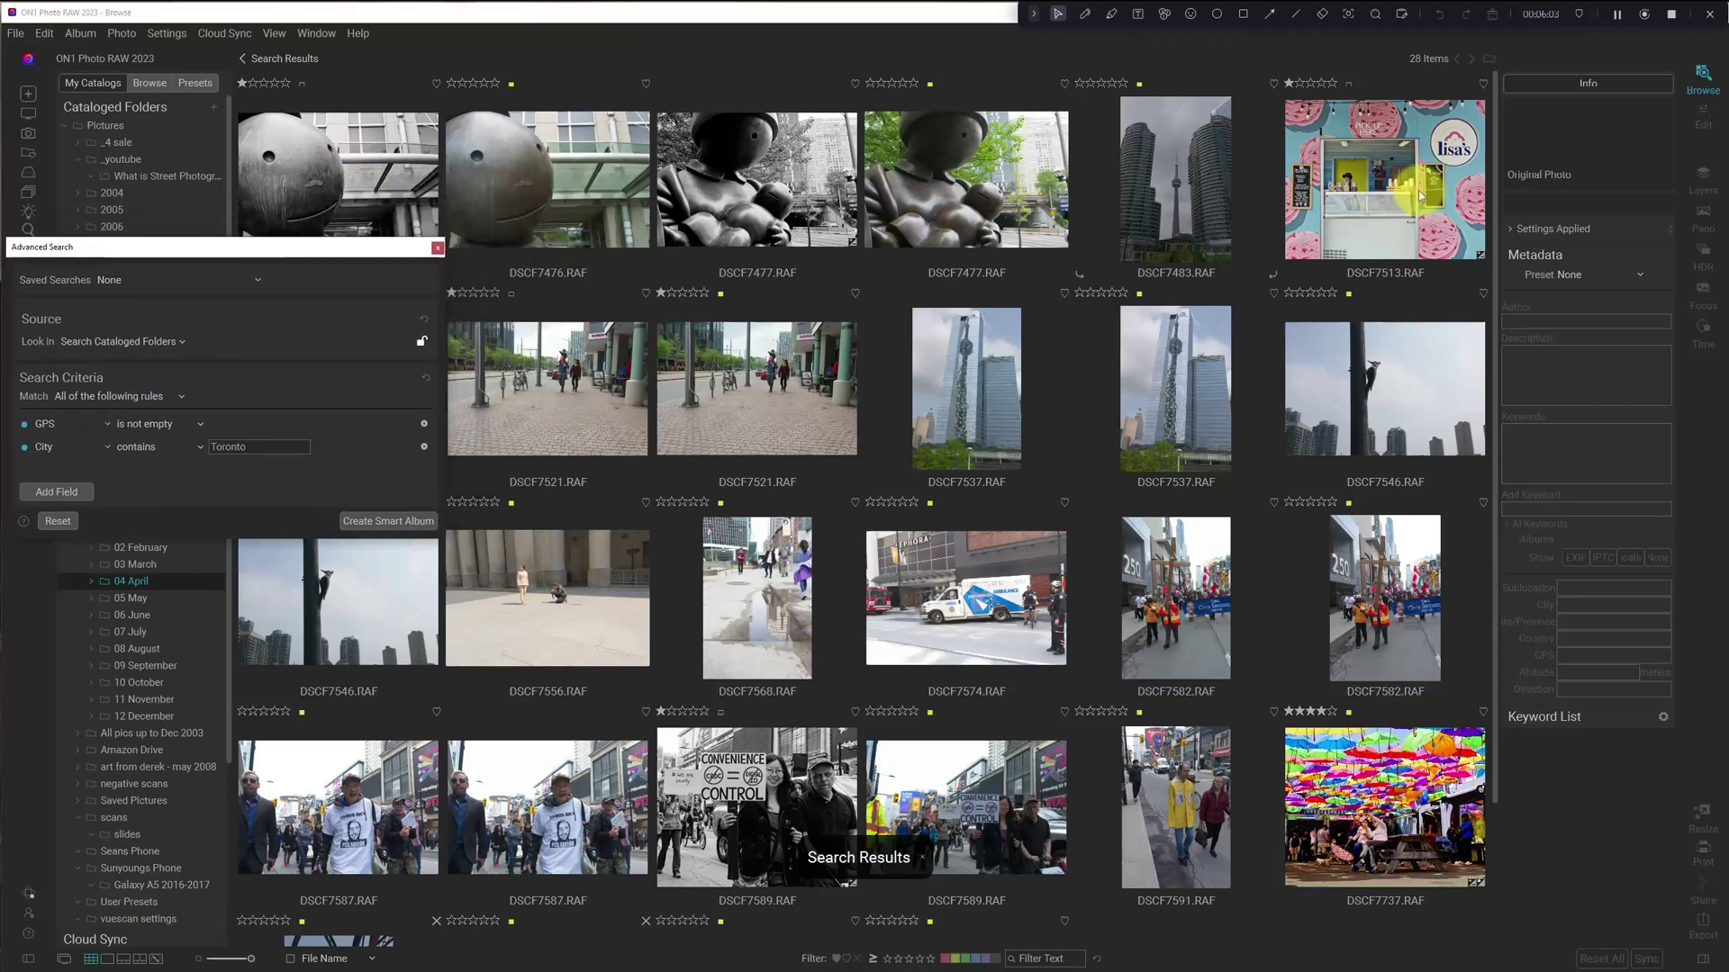
scroll(805, 756, down, 2)
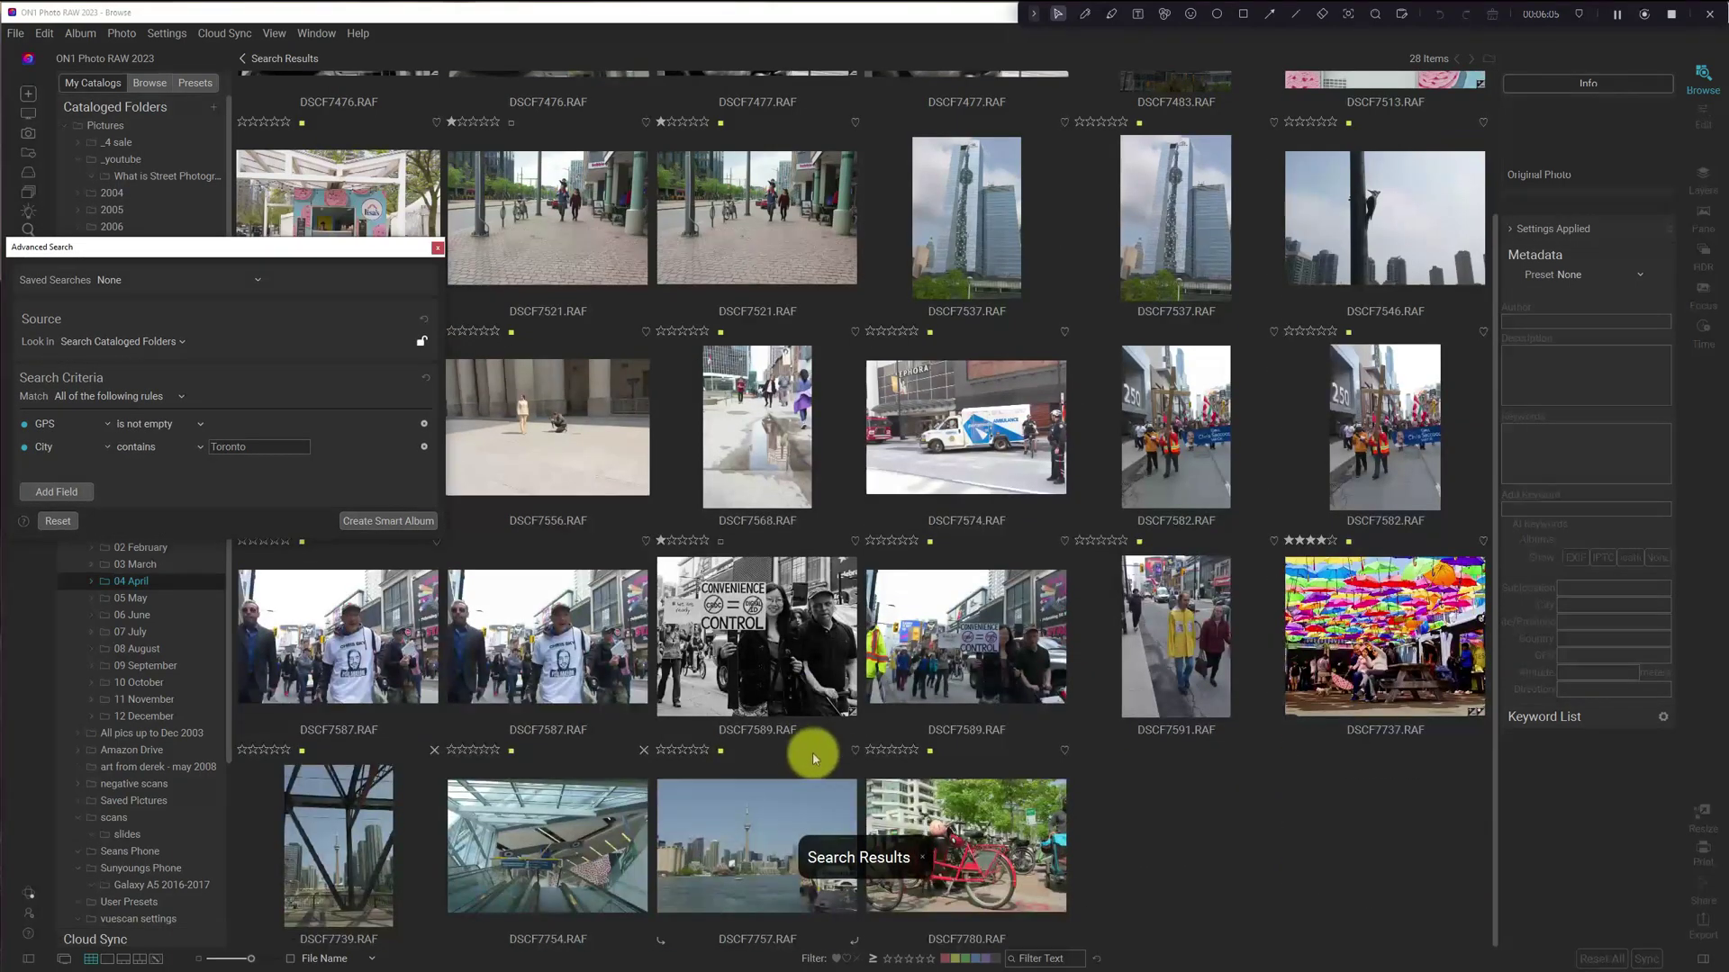
scroll(824, 751, up, 2)
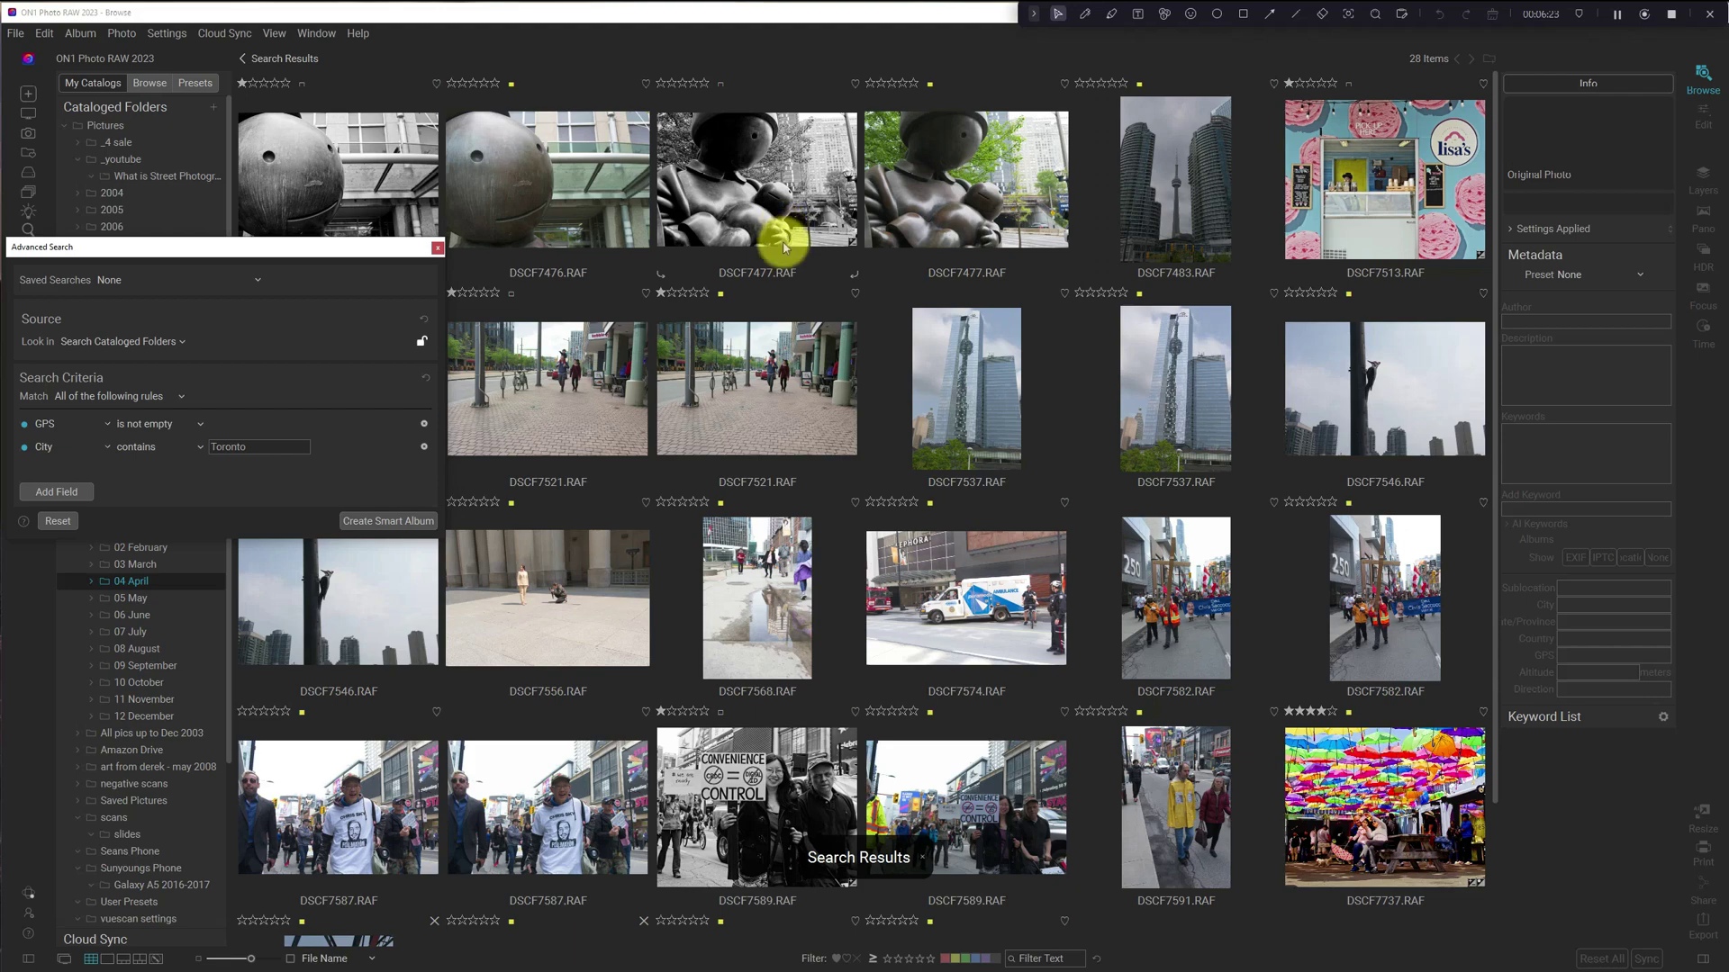
click(437, 247)
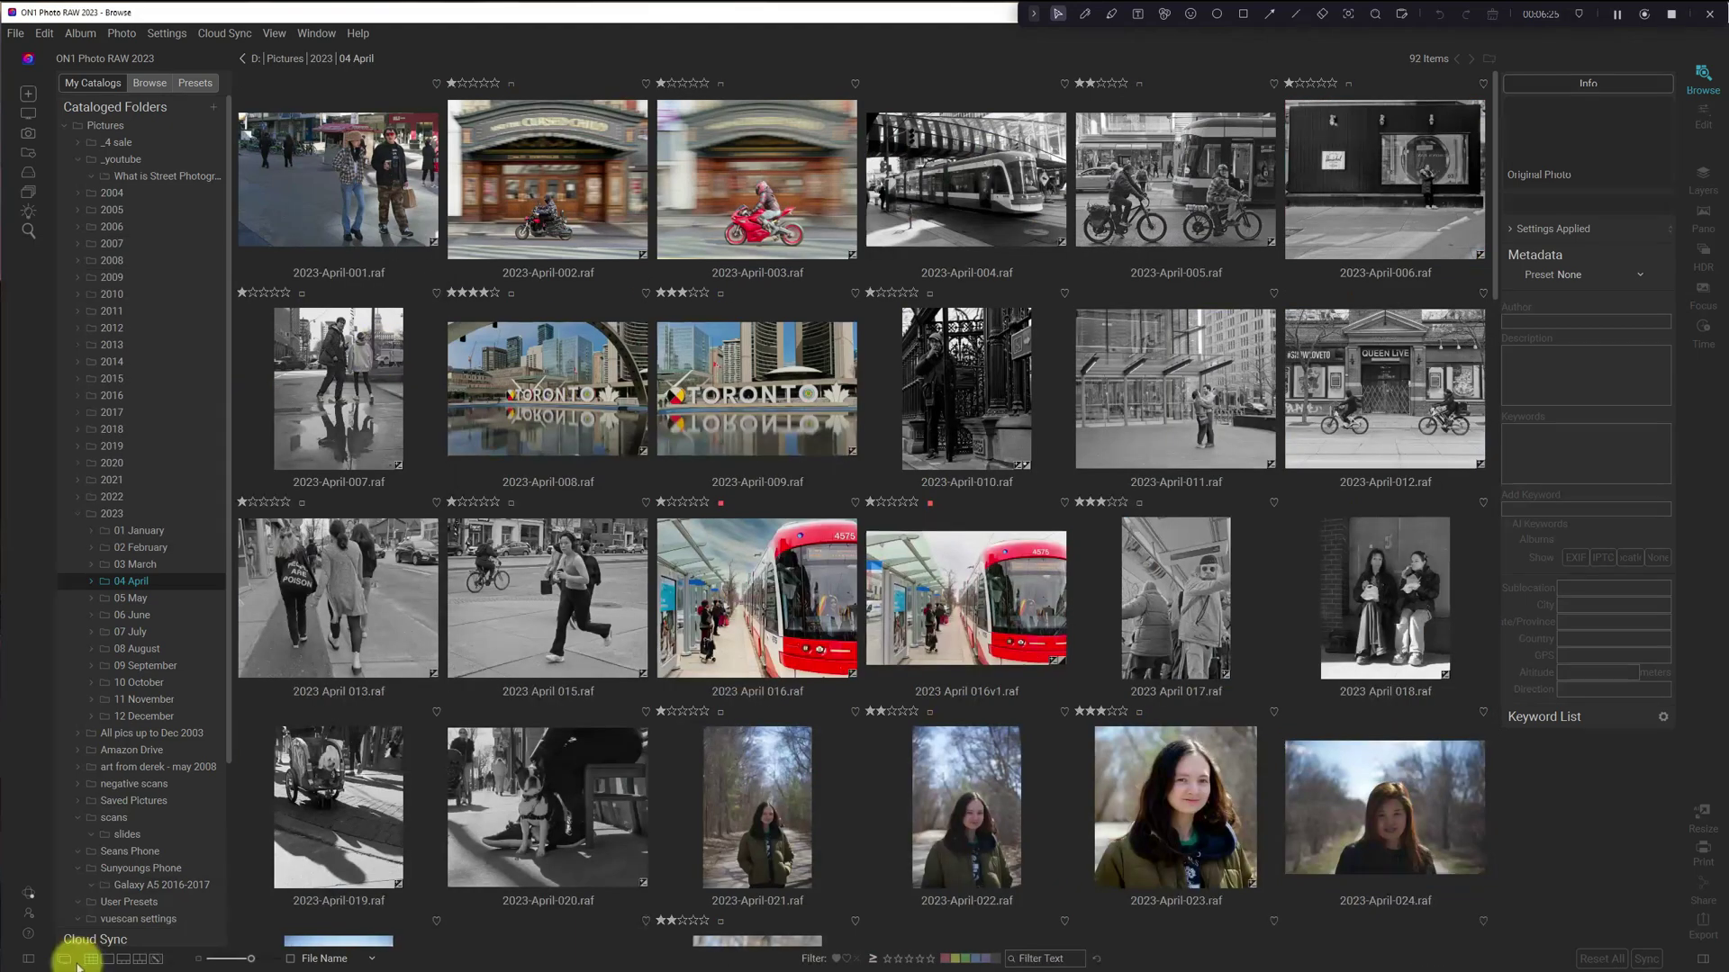
Show the _youtube folder's photos in Map view with the side panels hidden
click(126, 162)
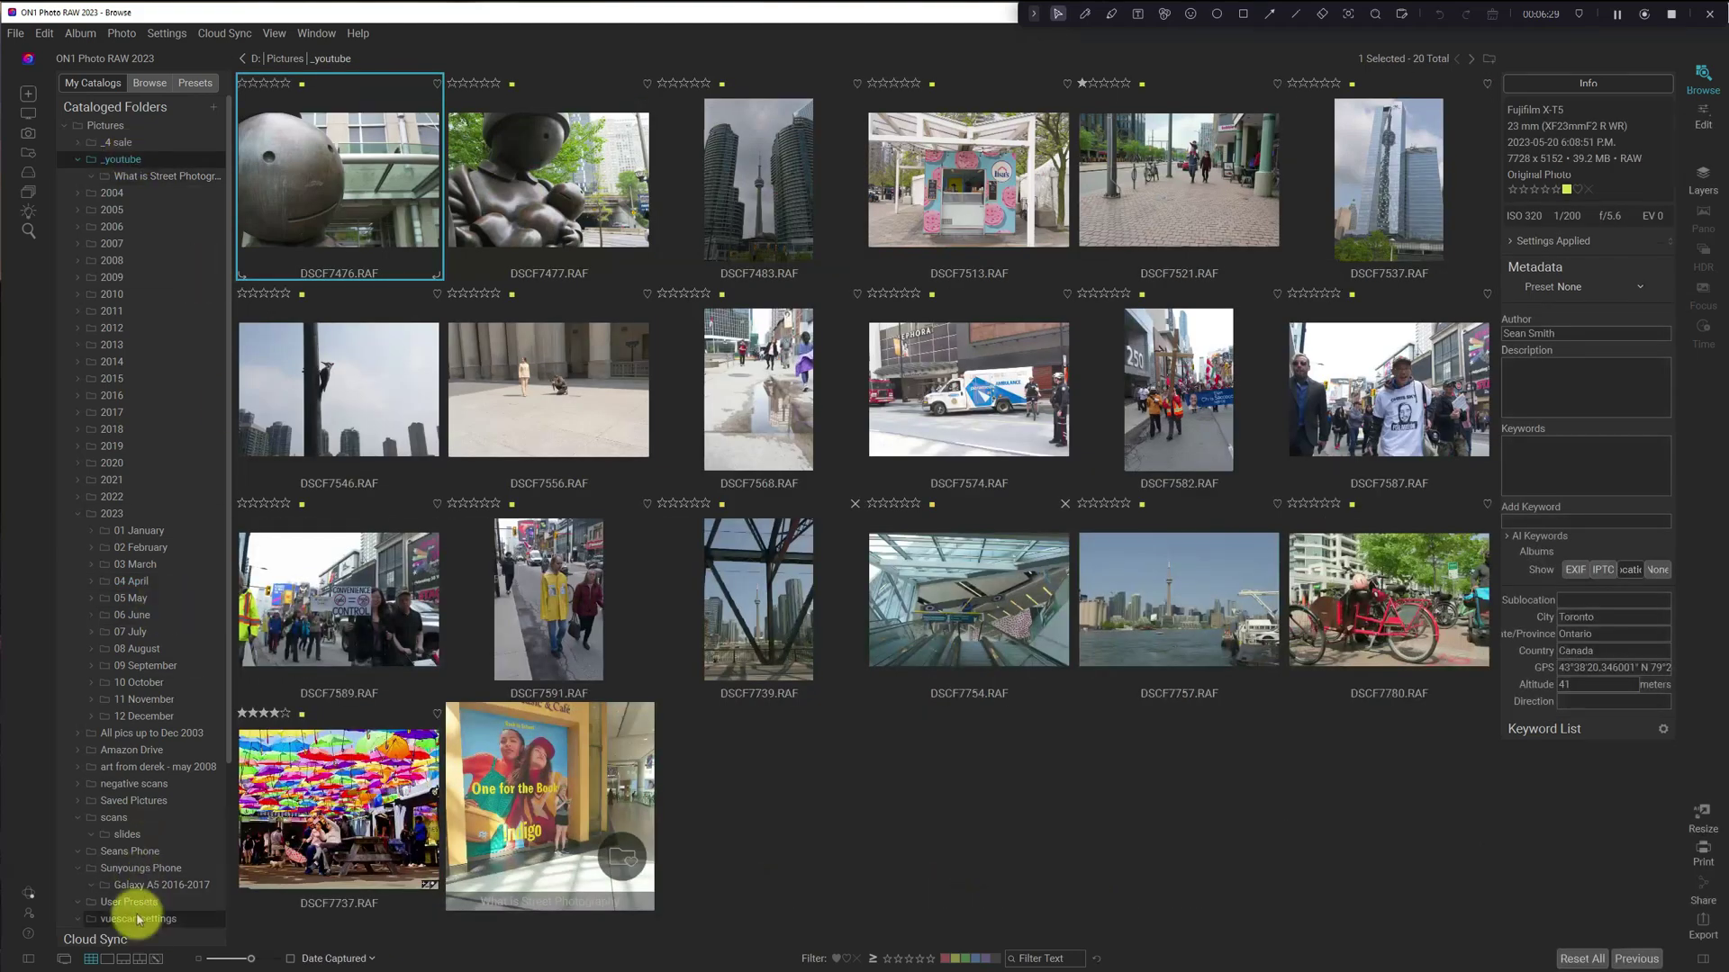
click(156, 959)
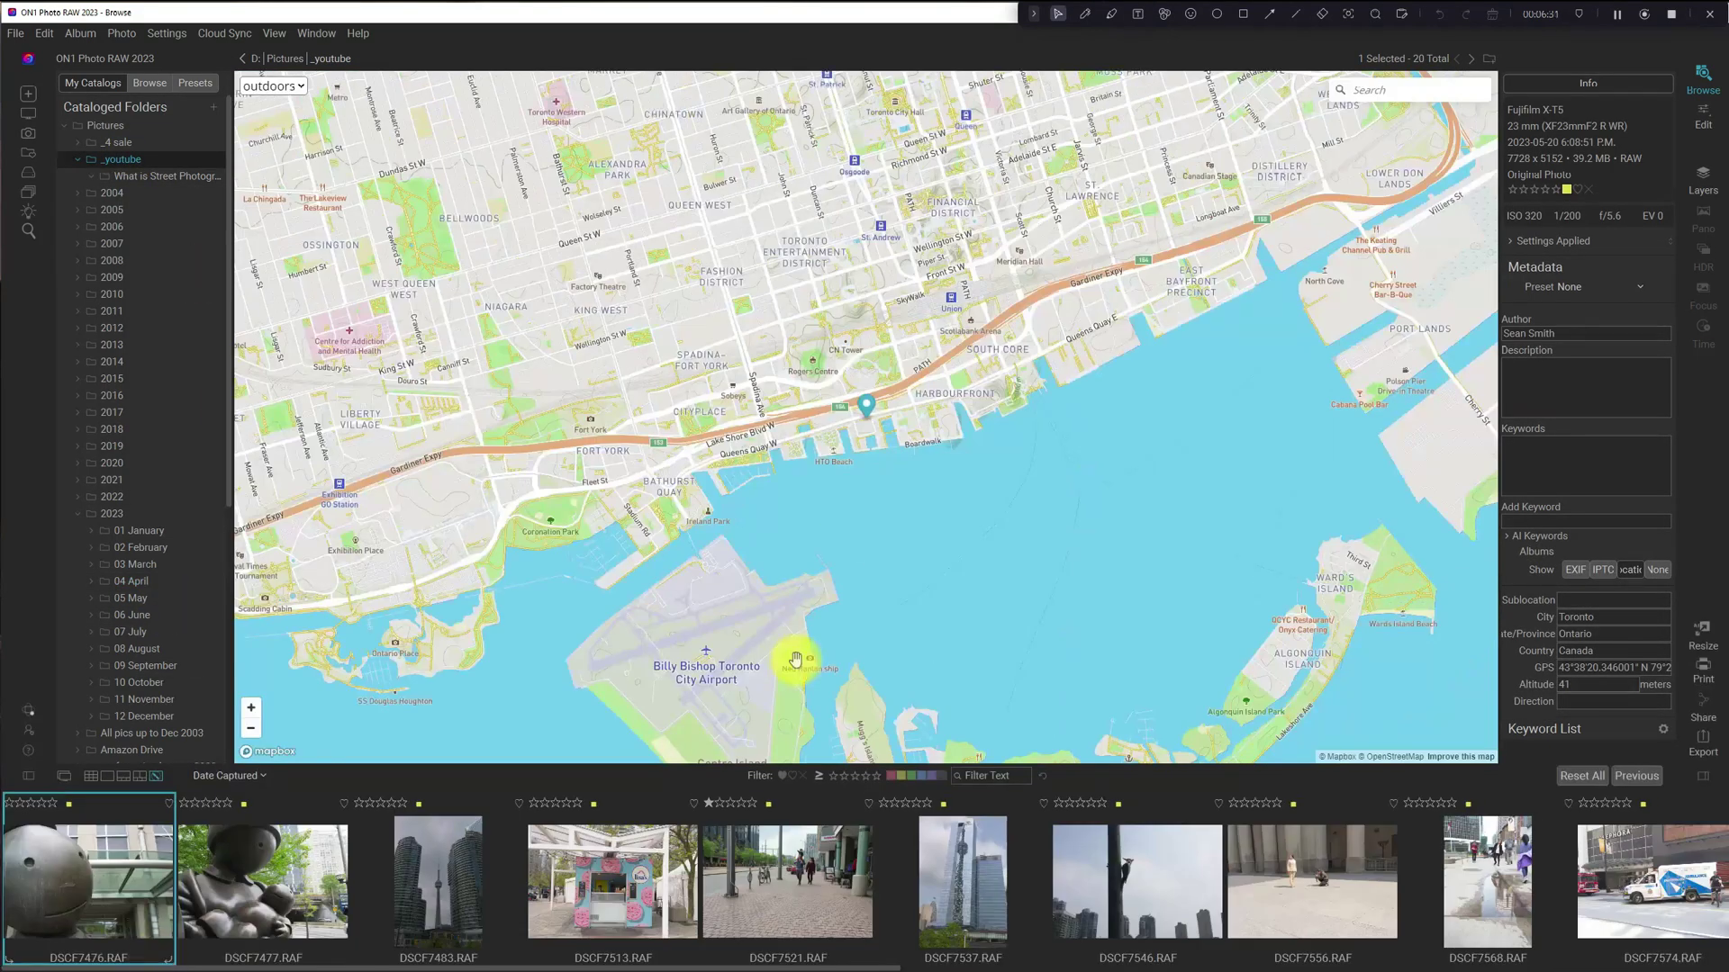
key(Tab)
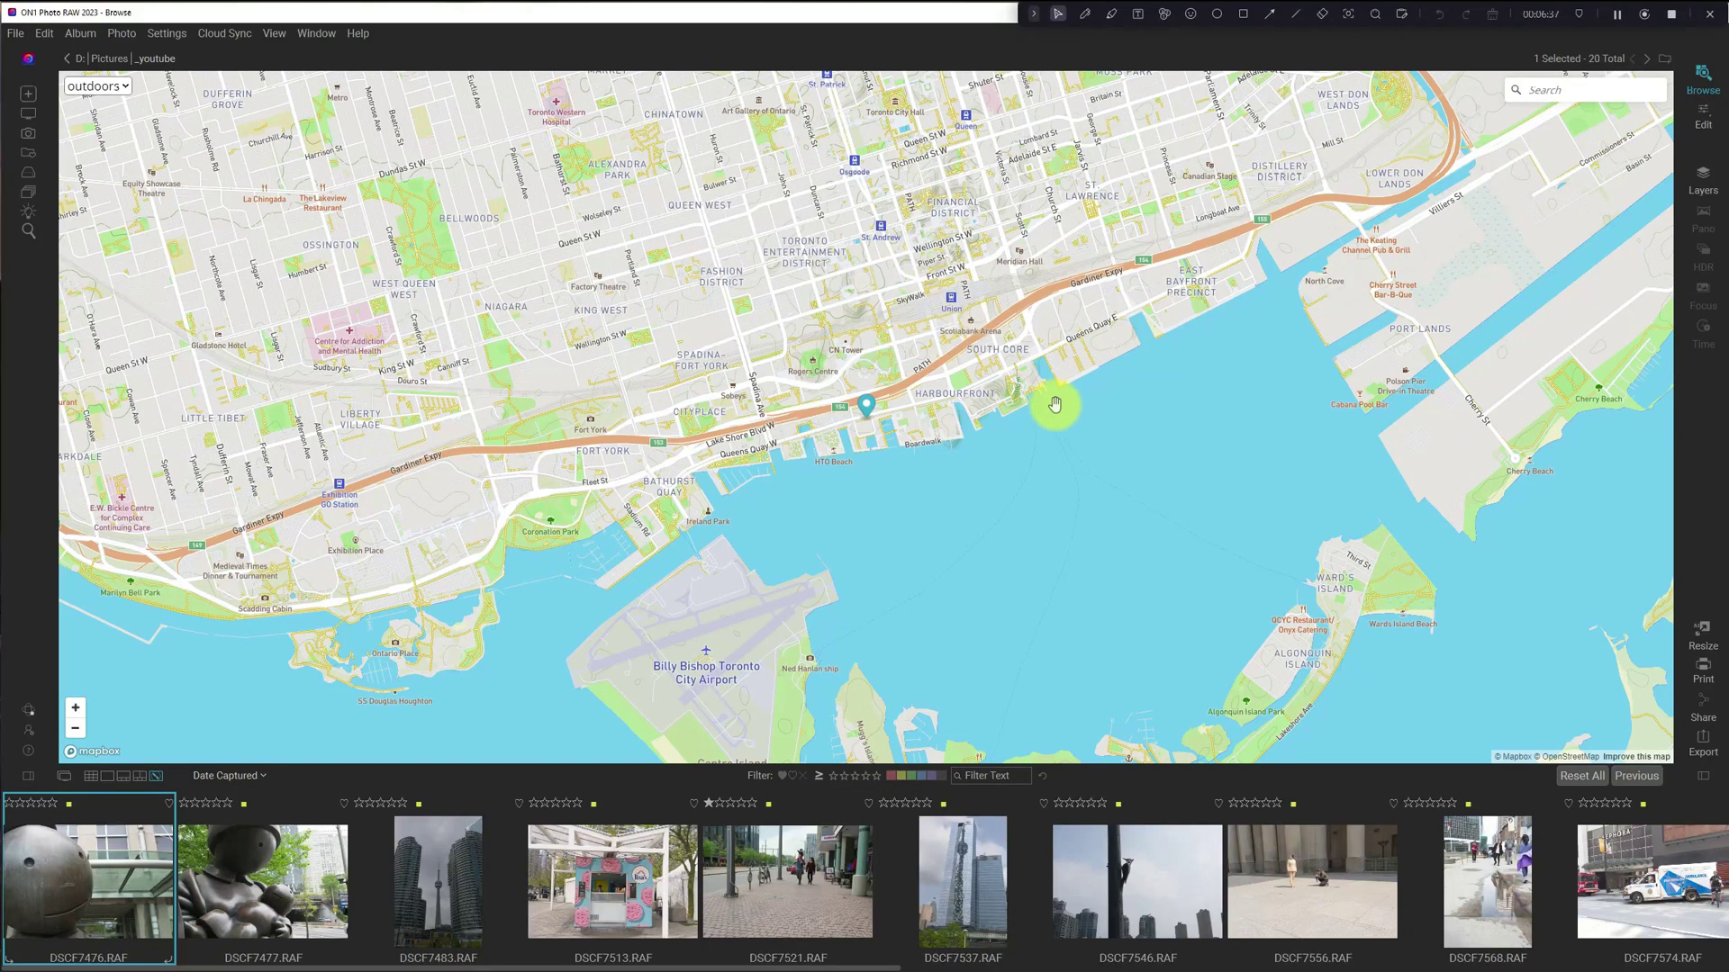
Select DSCF7546, DSCF7757 and DSCF7556 in the filmstrip to see their Toronto pins
scroll(1055, 410, down, 2)
scroll(1056, 409, down, 3)
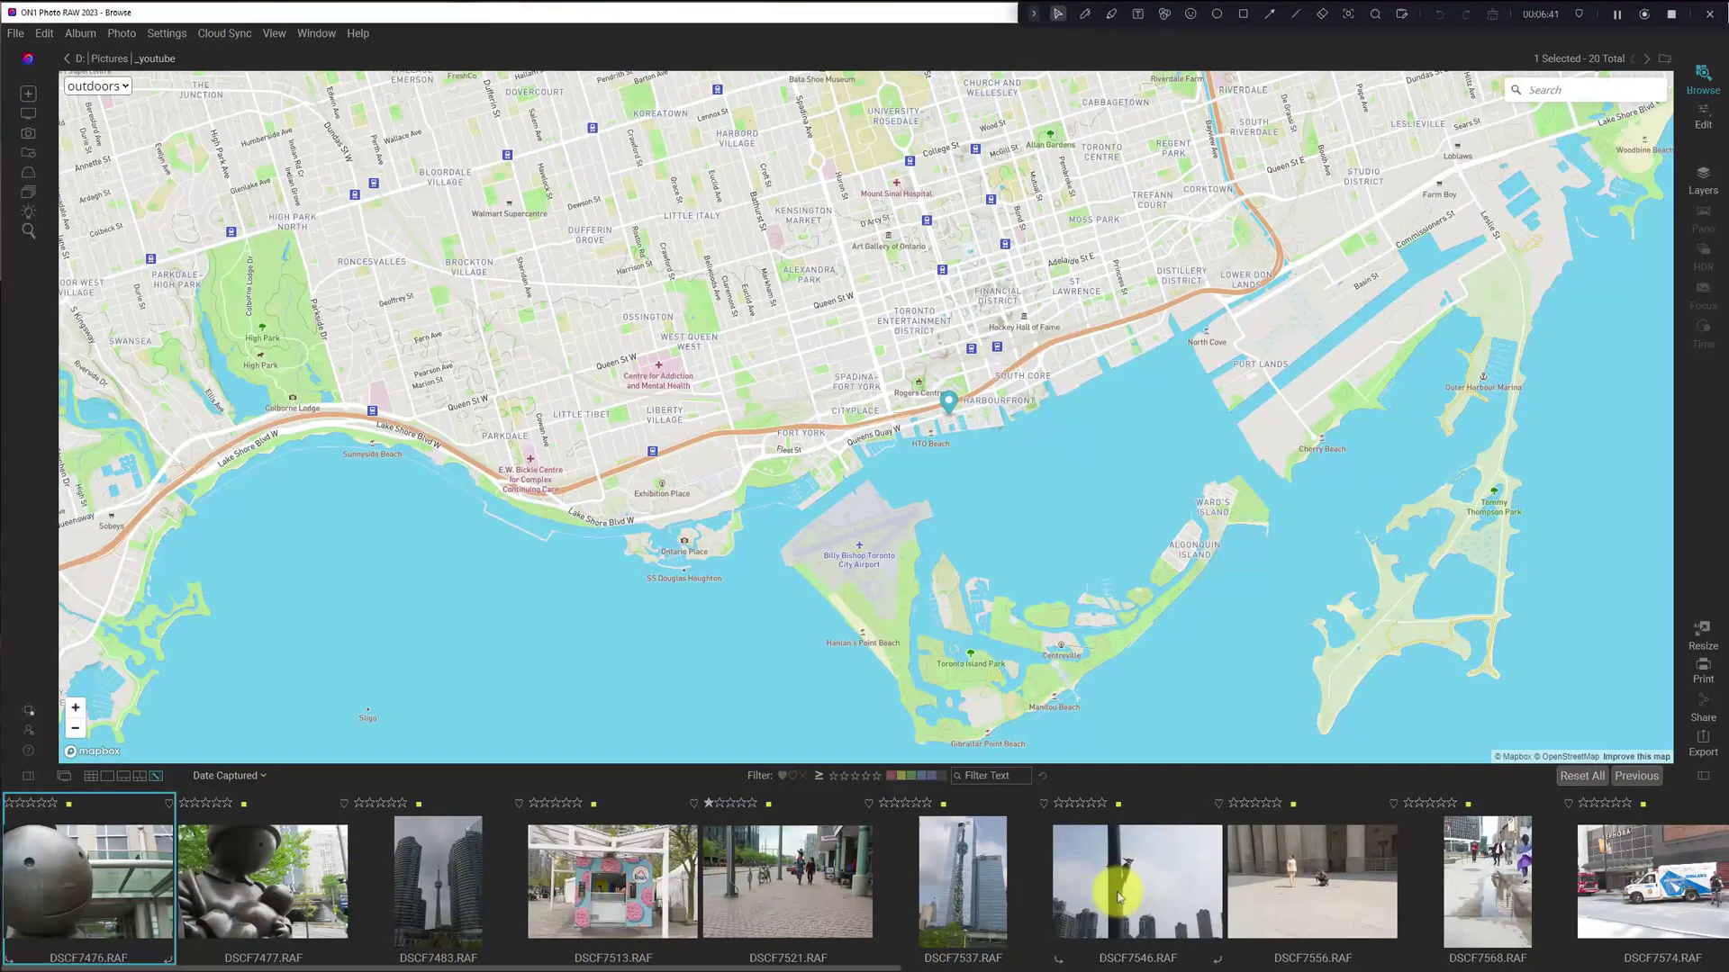
click(1146, 891)
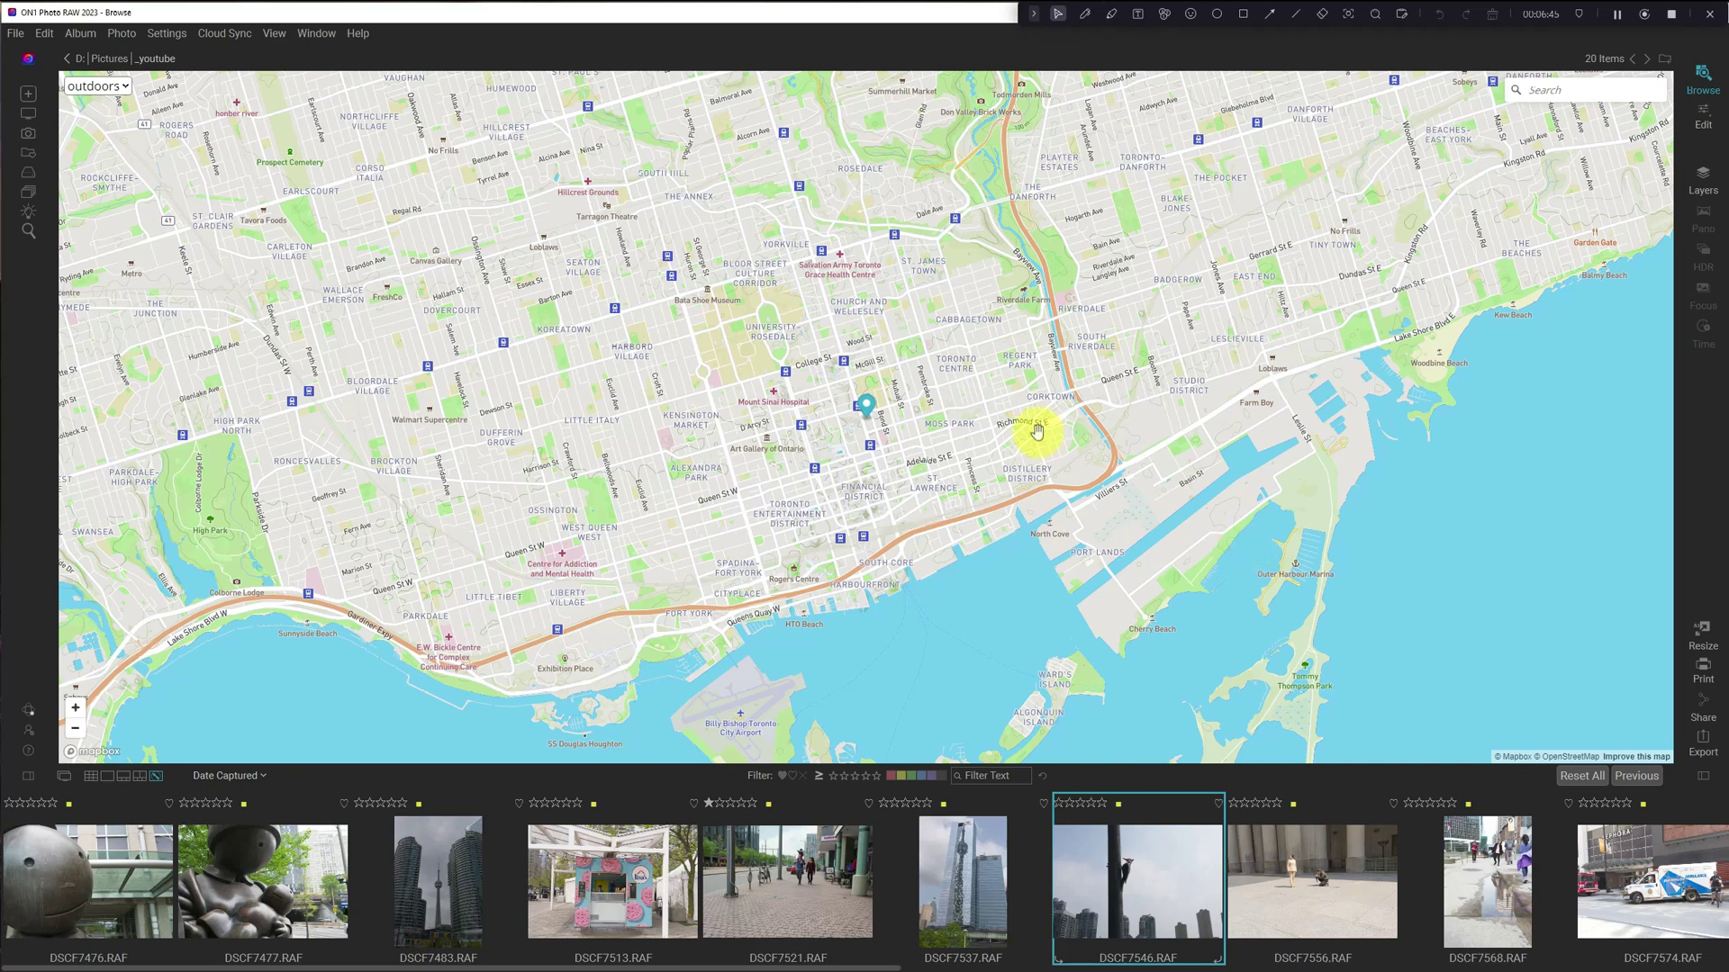
scroll(1416, 855, down, 5)
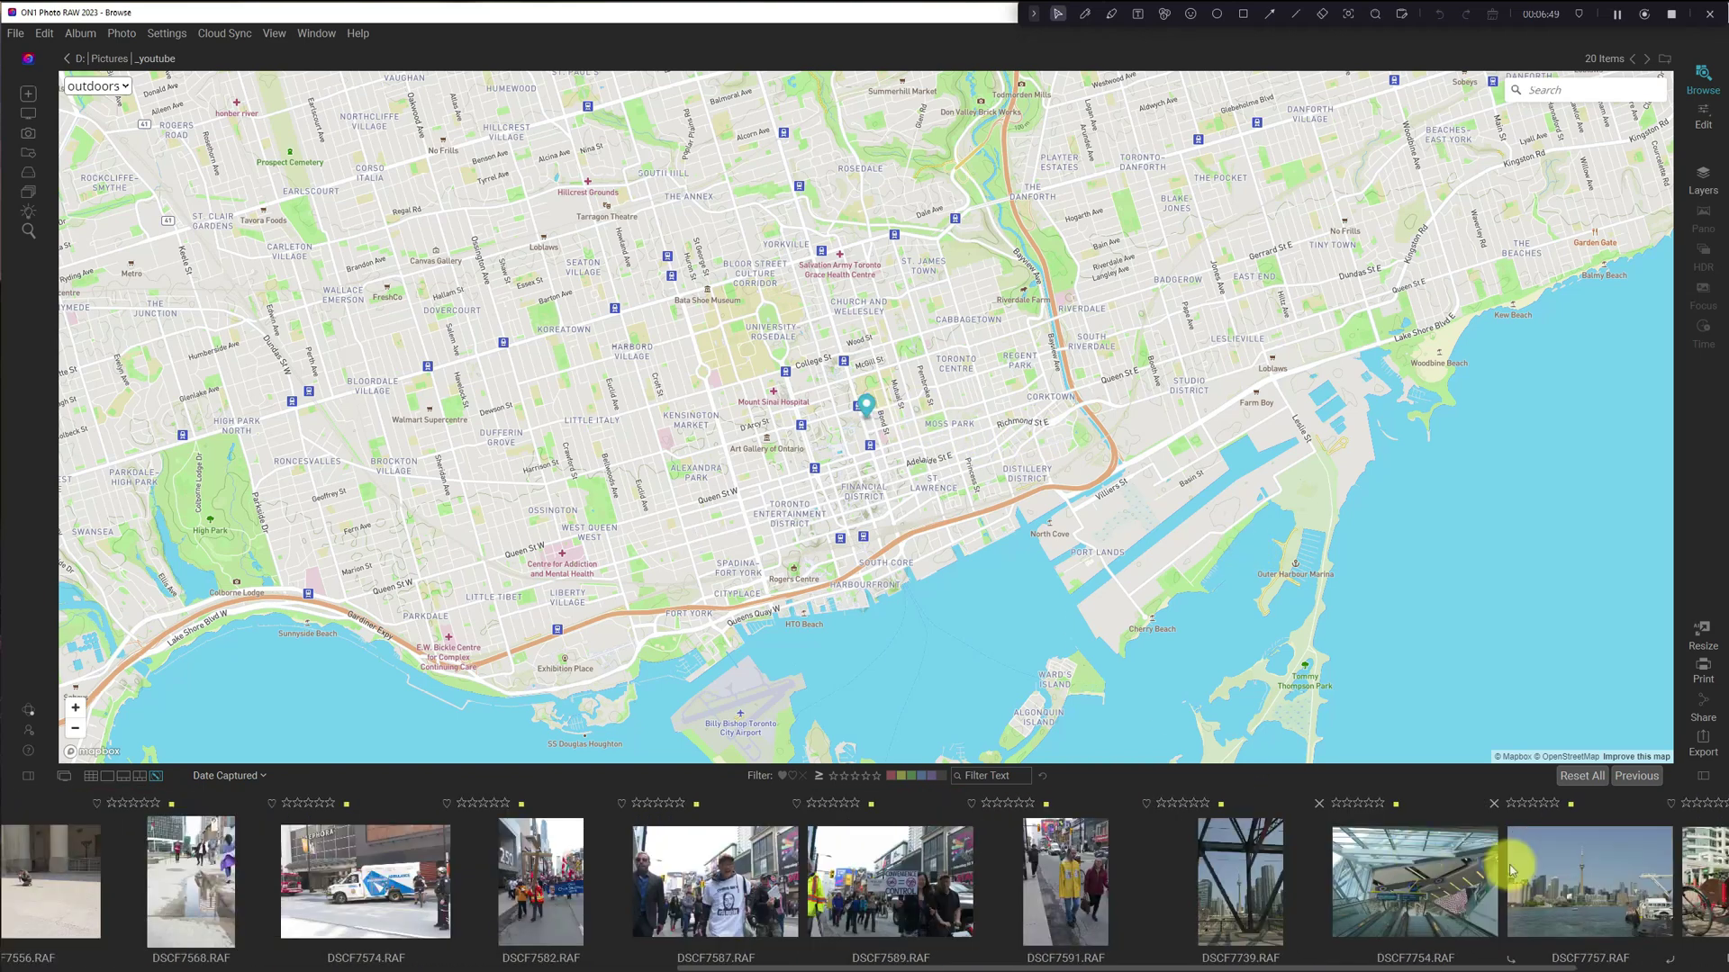
click(1545, 862)
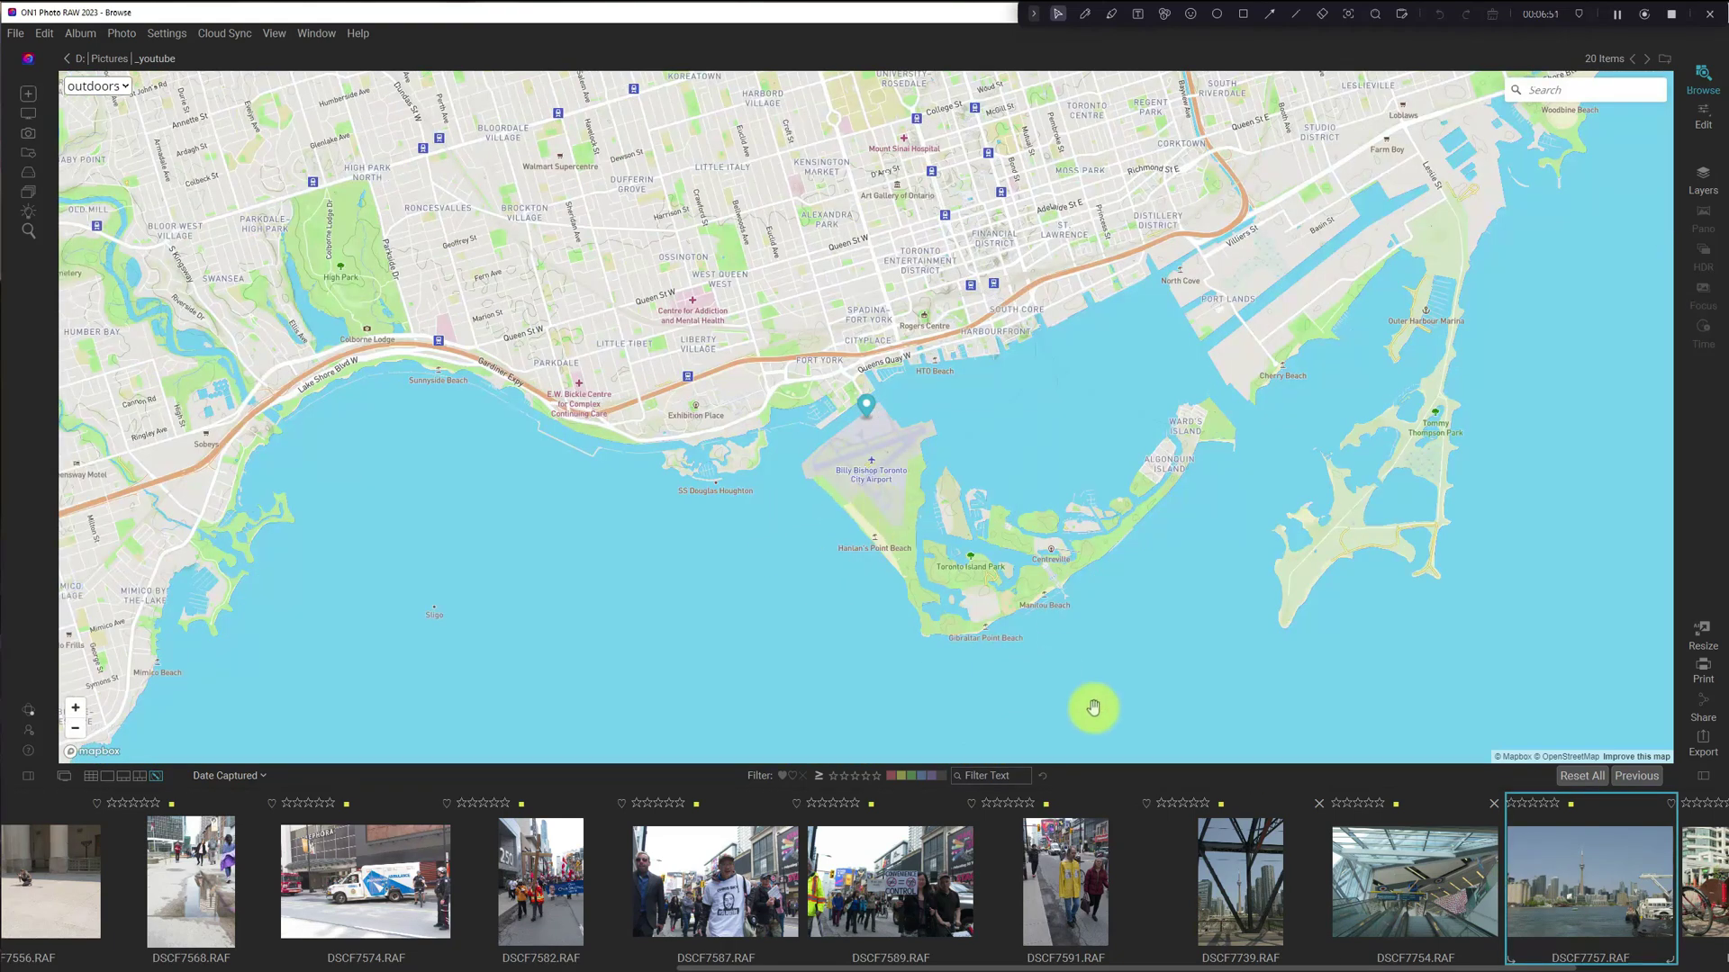
scroll(171, 891, up, 2)
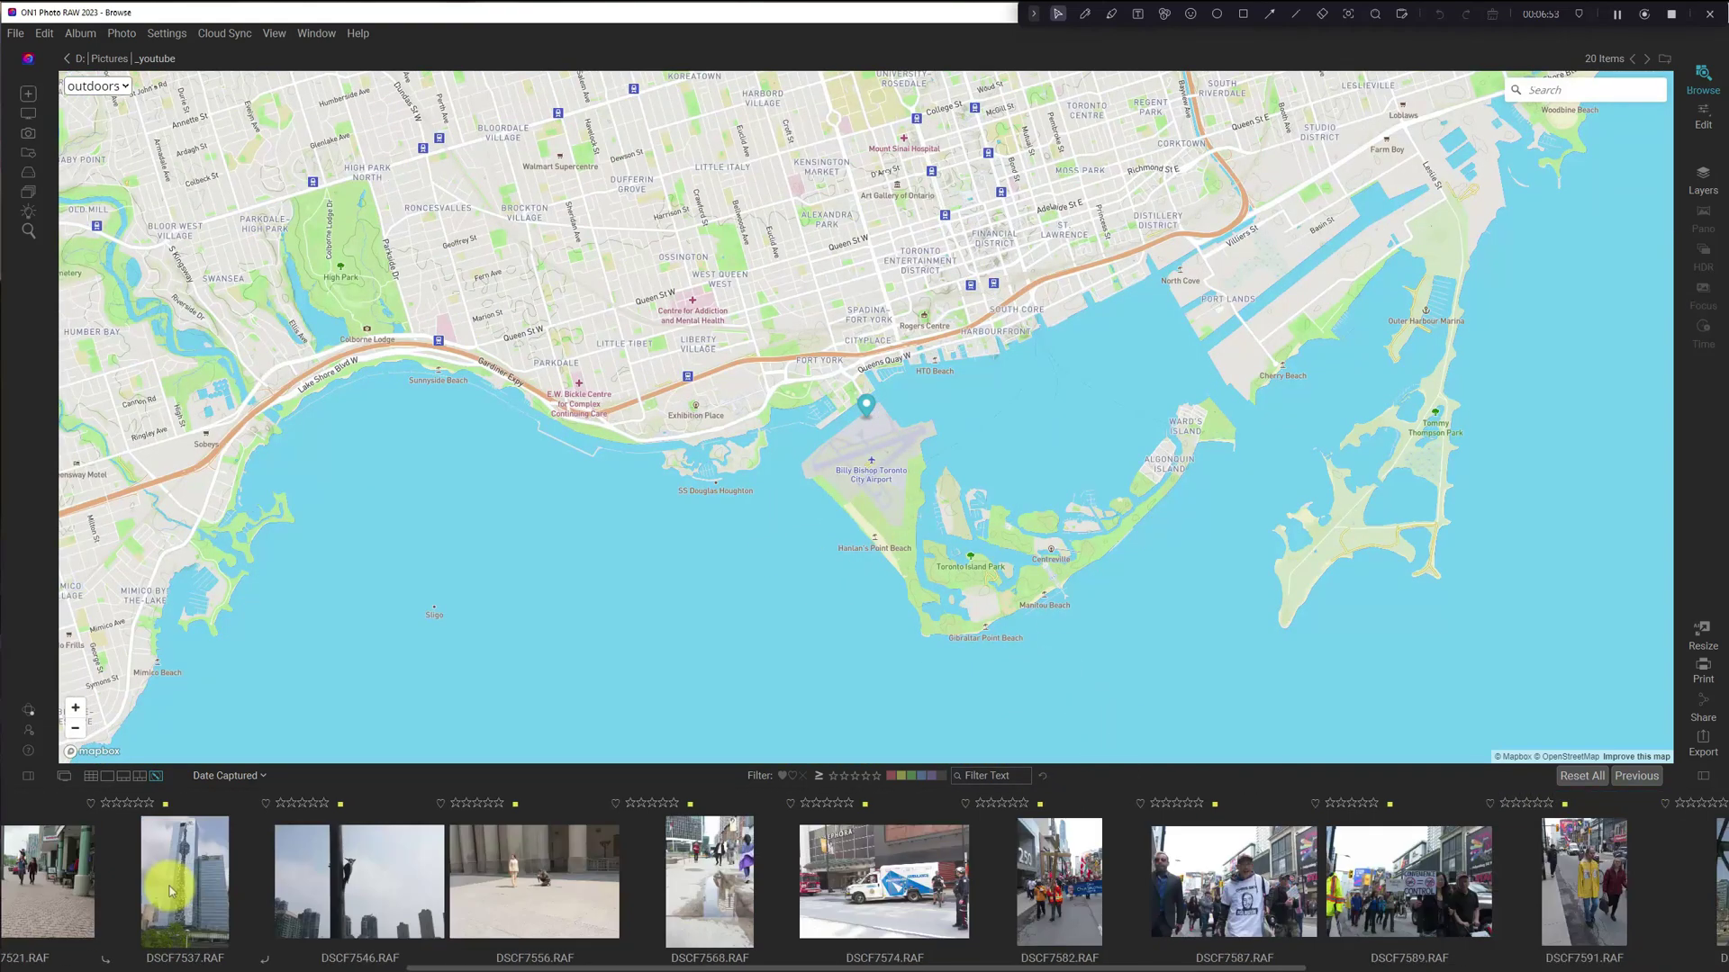
click(322, 882)
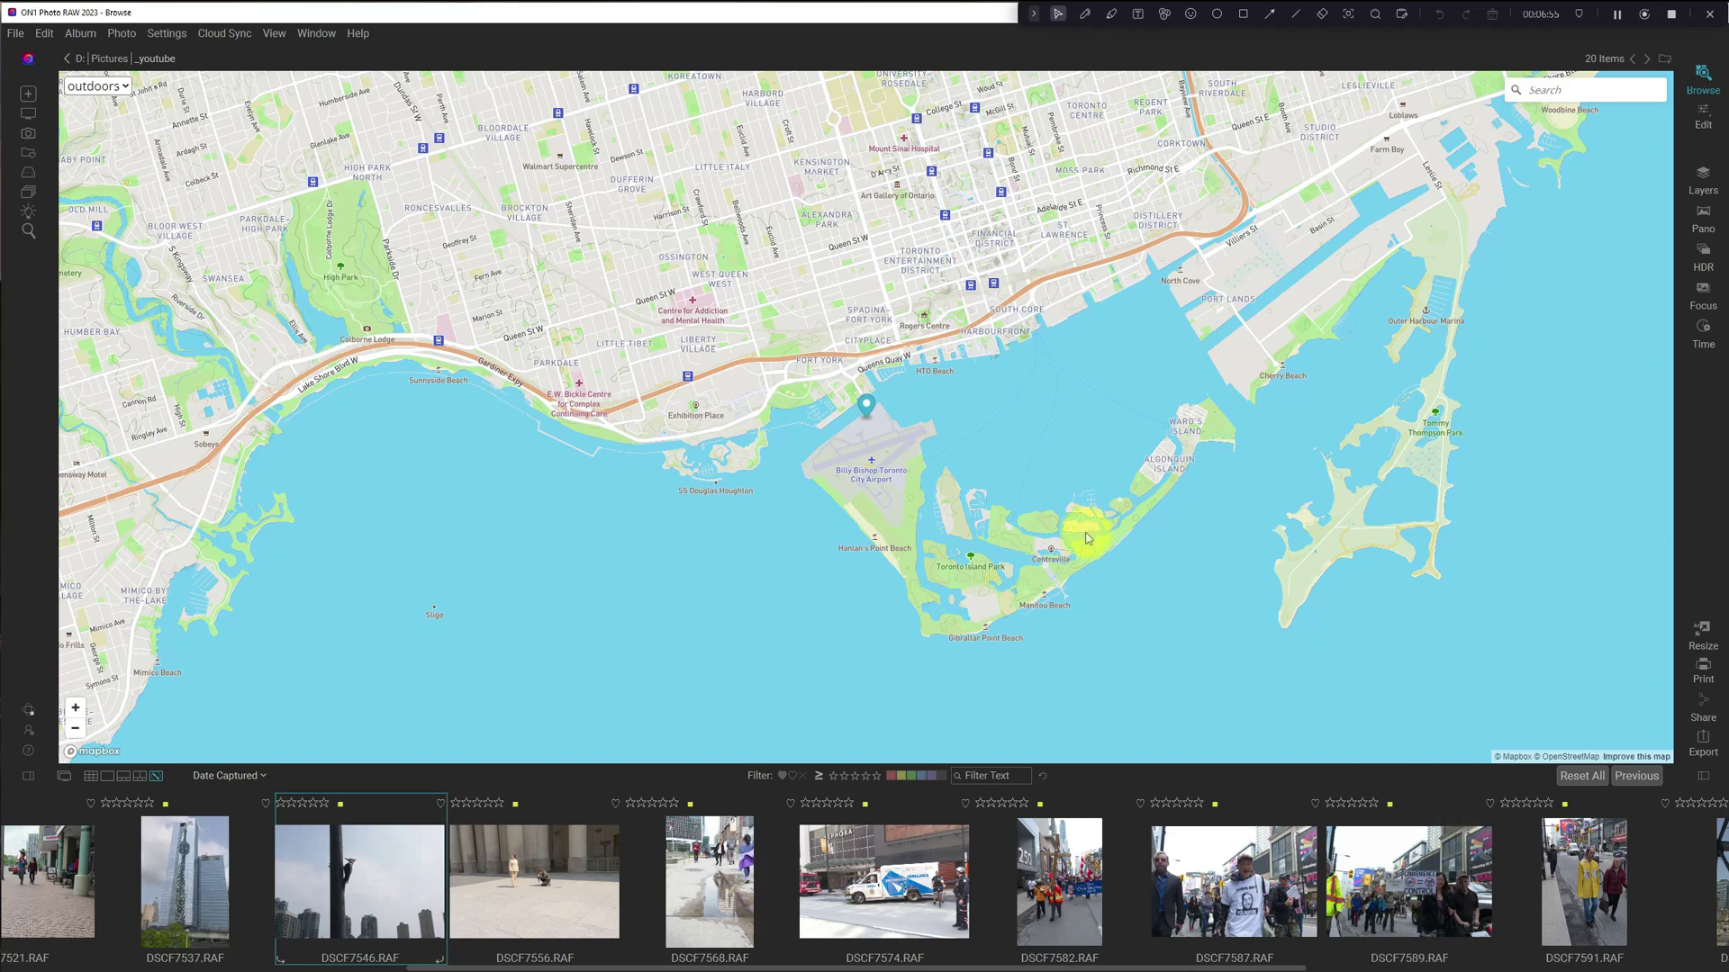
scroll(1084, 536, up, 2)
scroll(1084, 536, down, 2)
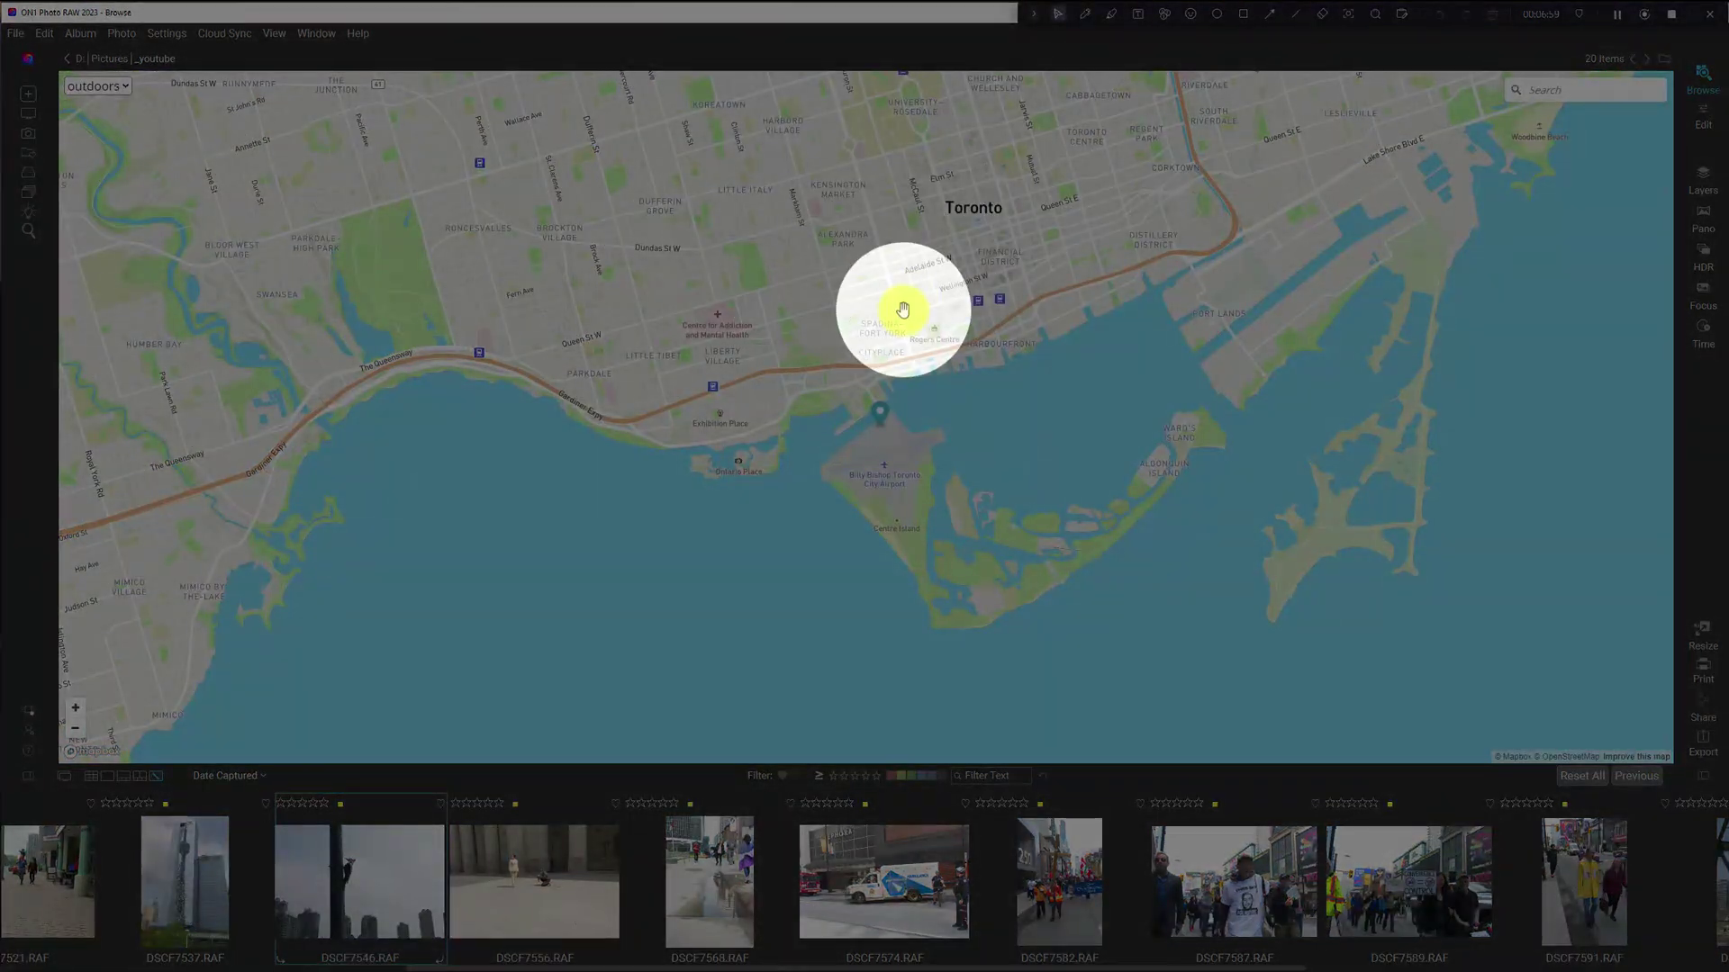
click(565, 914)
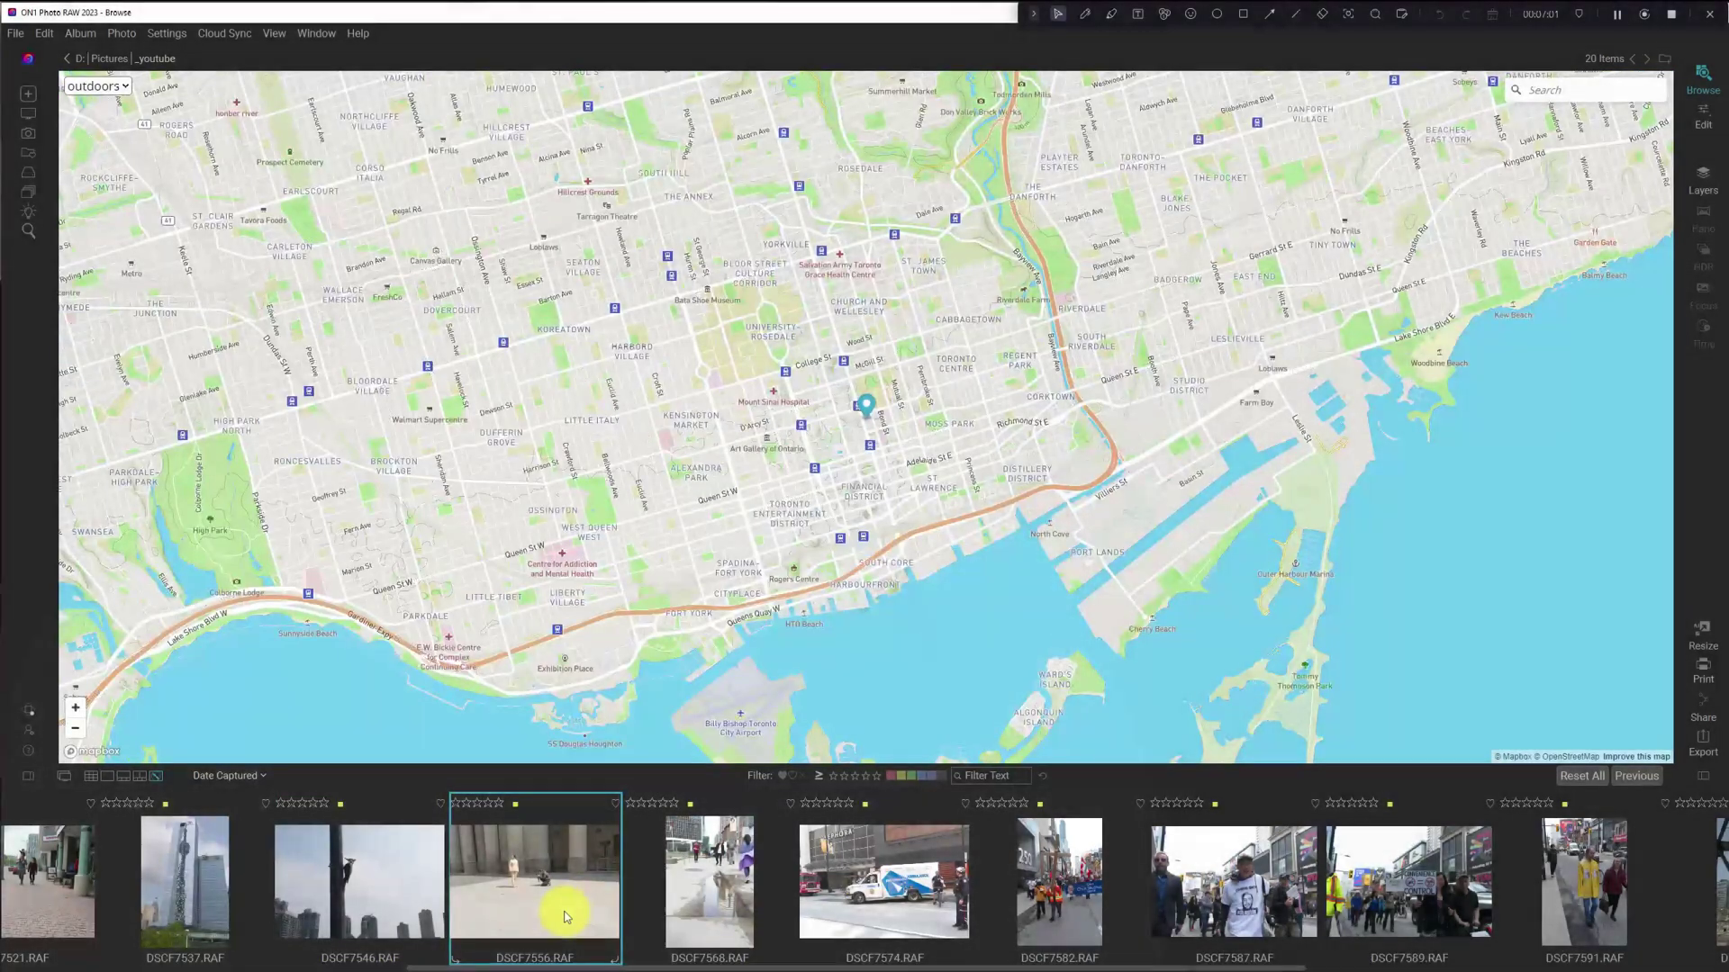
key(Right)
key(Right)
key(Right)
key(Right)
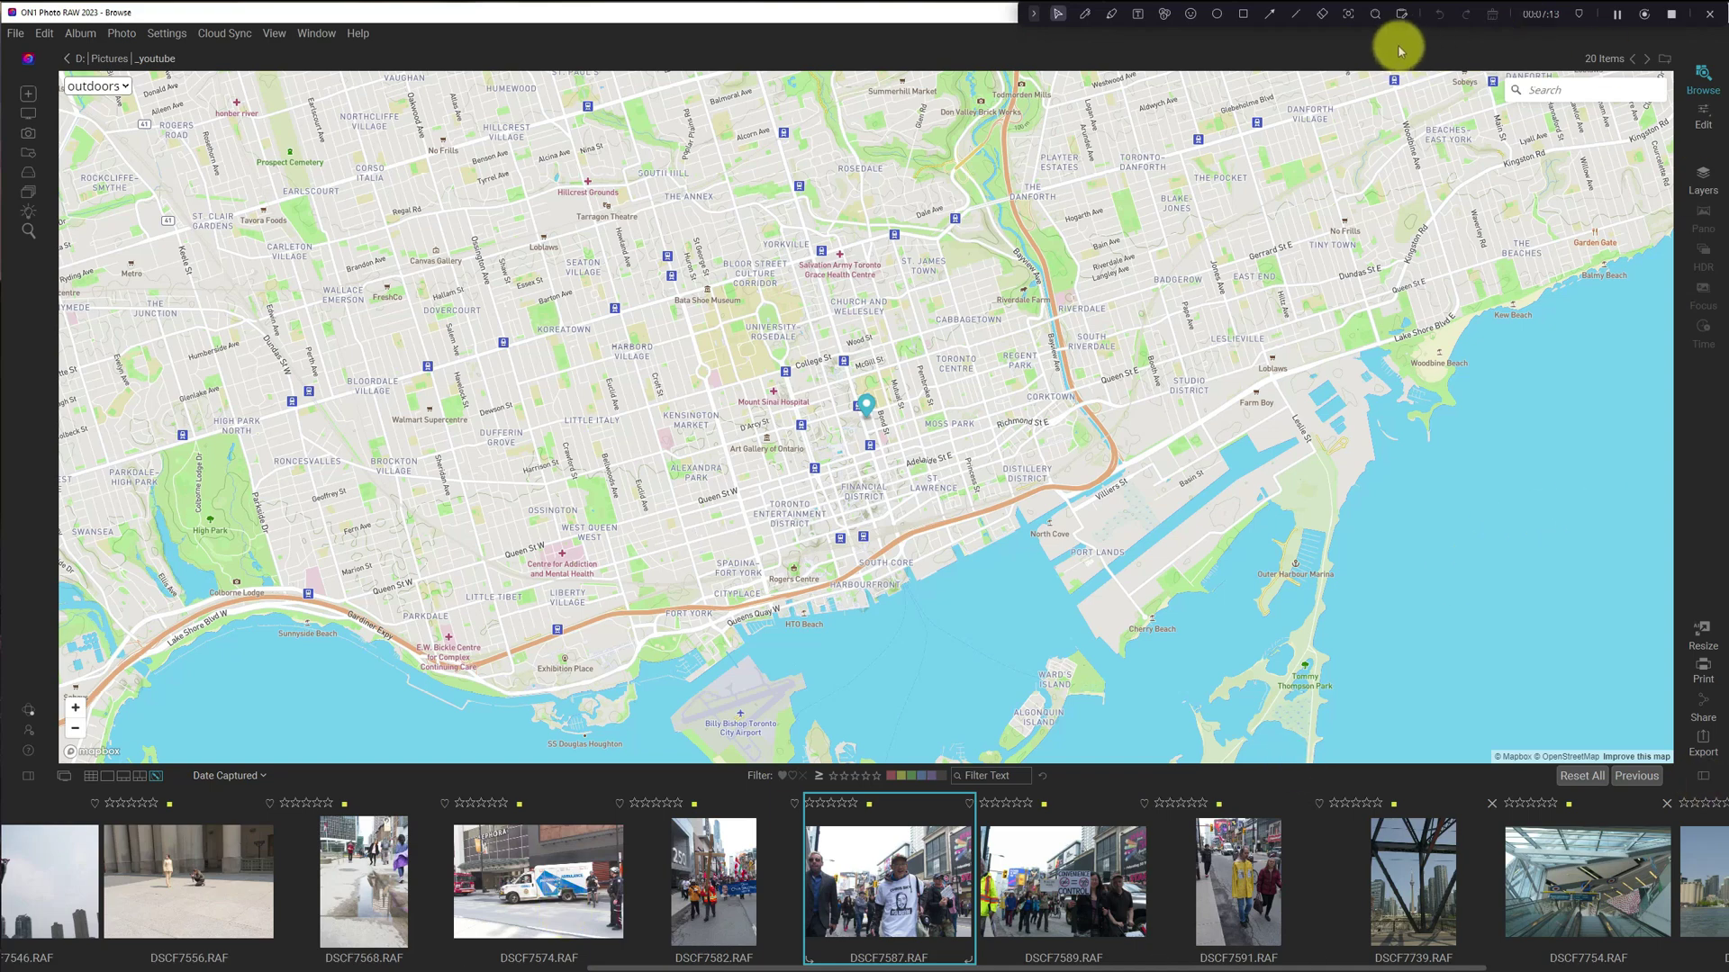
Launch Geotag Photos Pro 2 and set the trip source to Toronto 2023-05-22, refreshing the list
drag(1399, 22, 807, 177)
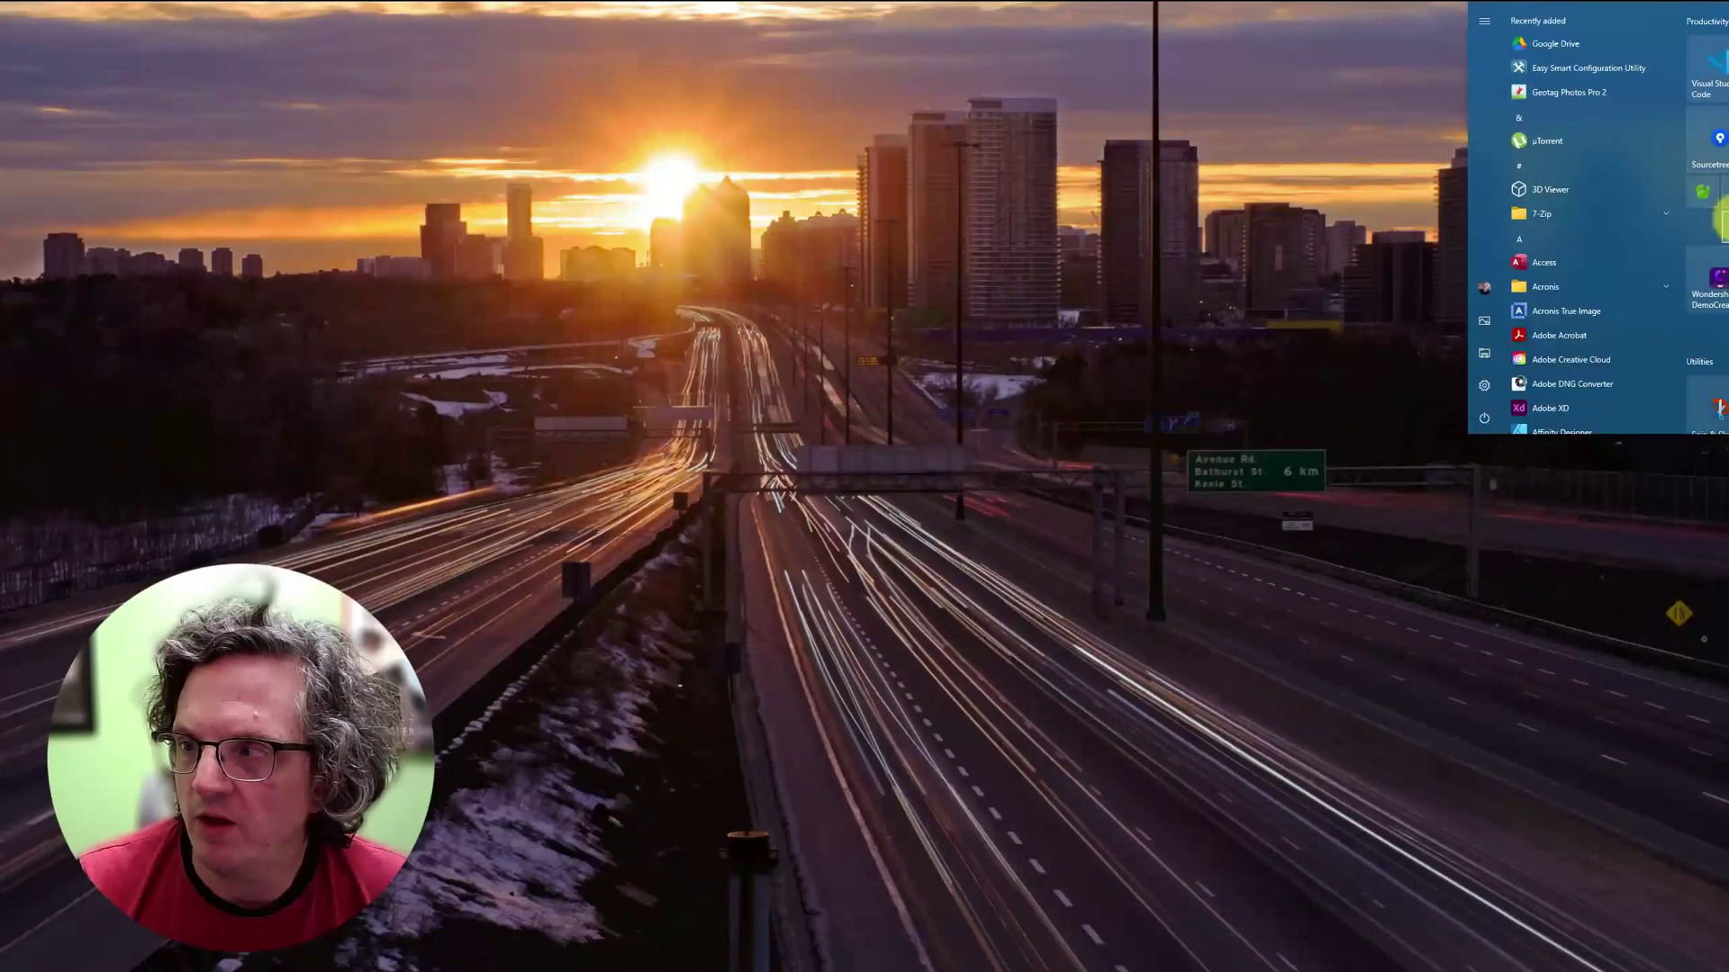
click(1568, 92)
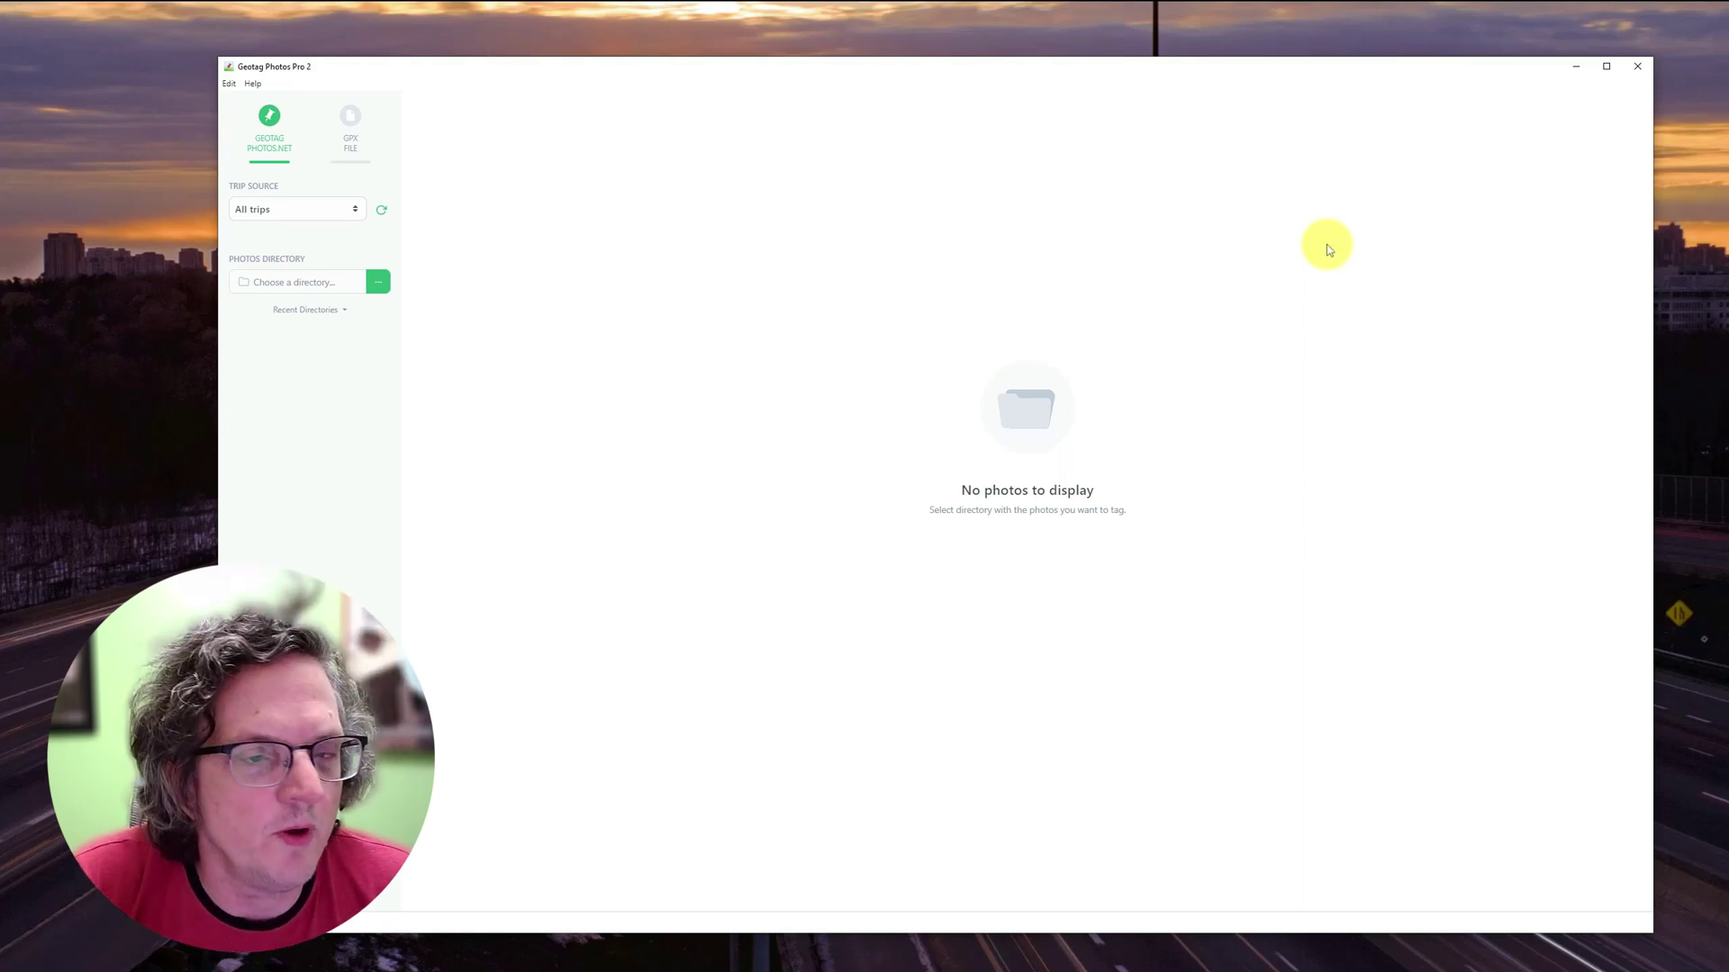
click(303, 208)
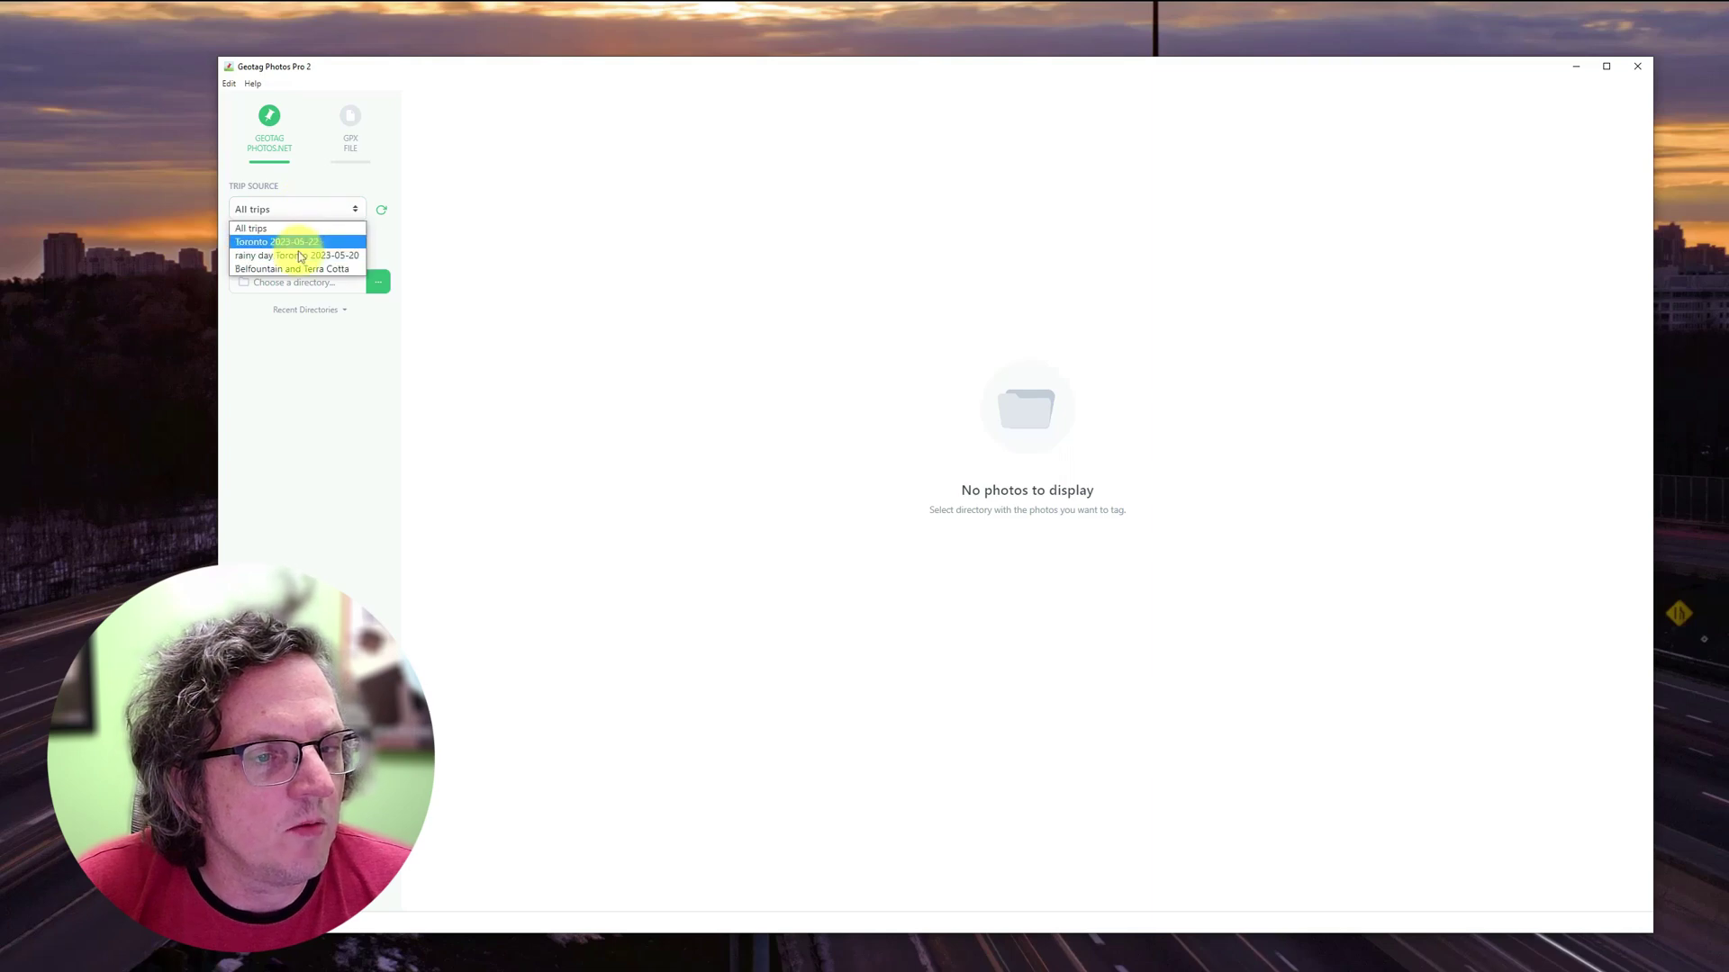
click(299, 241)
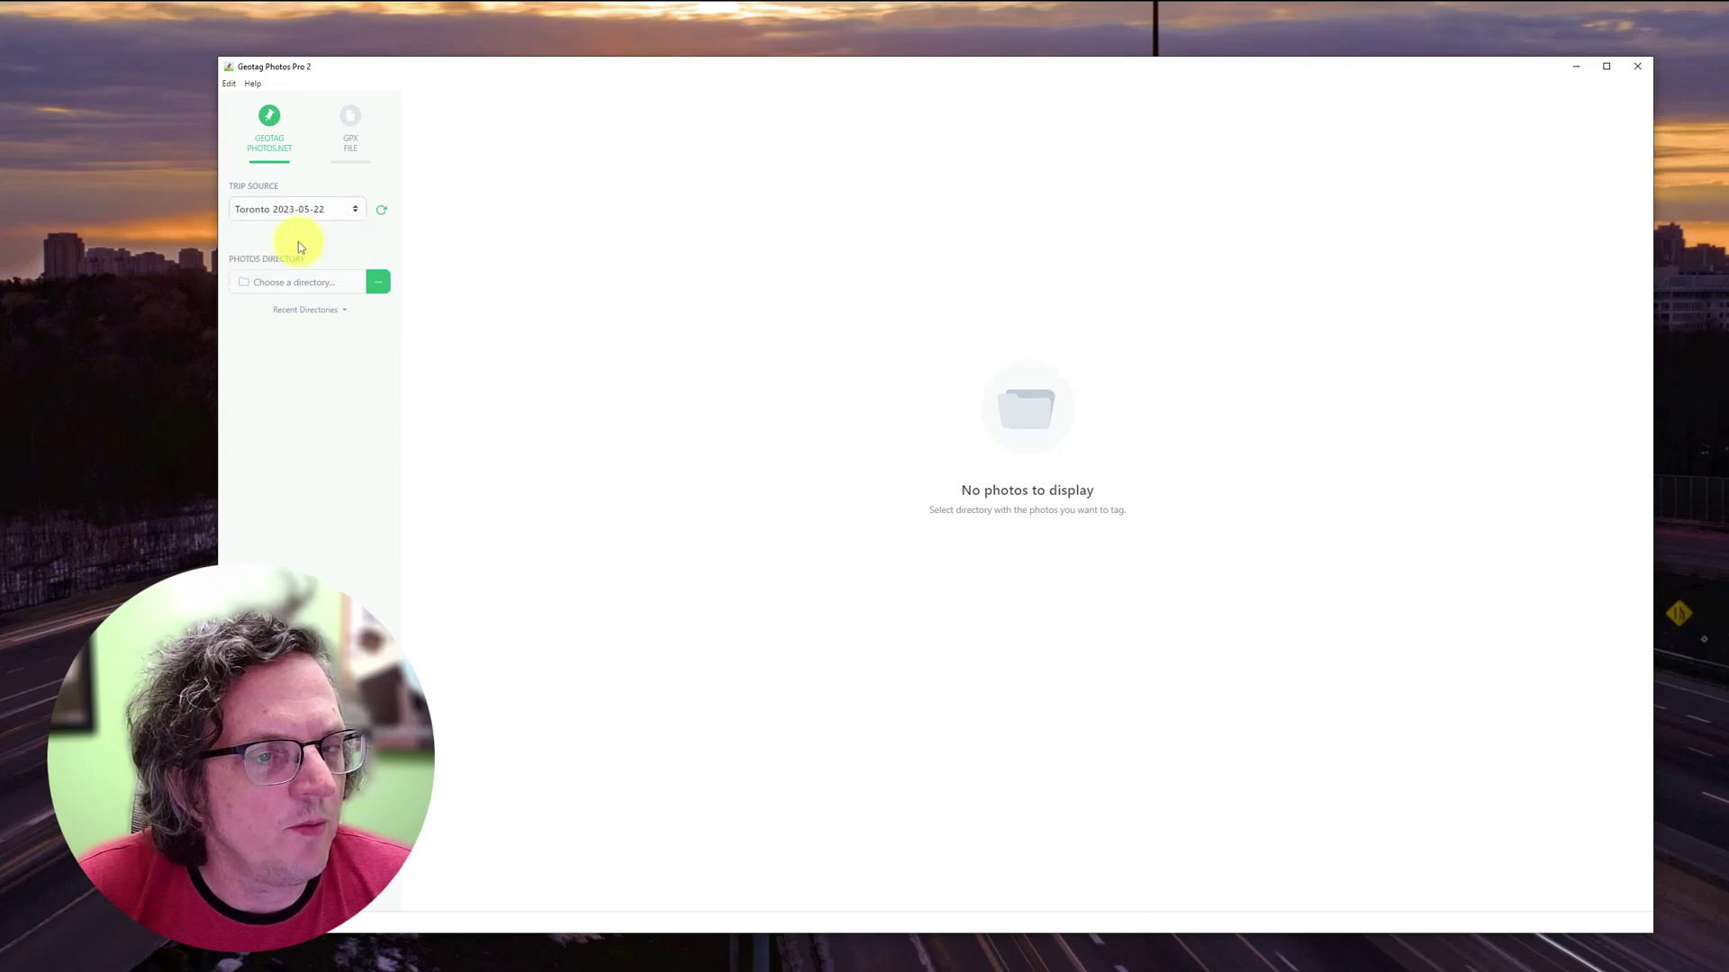
click(381, 213)
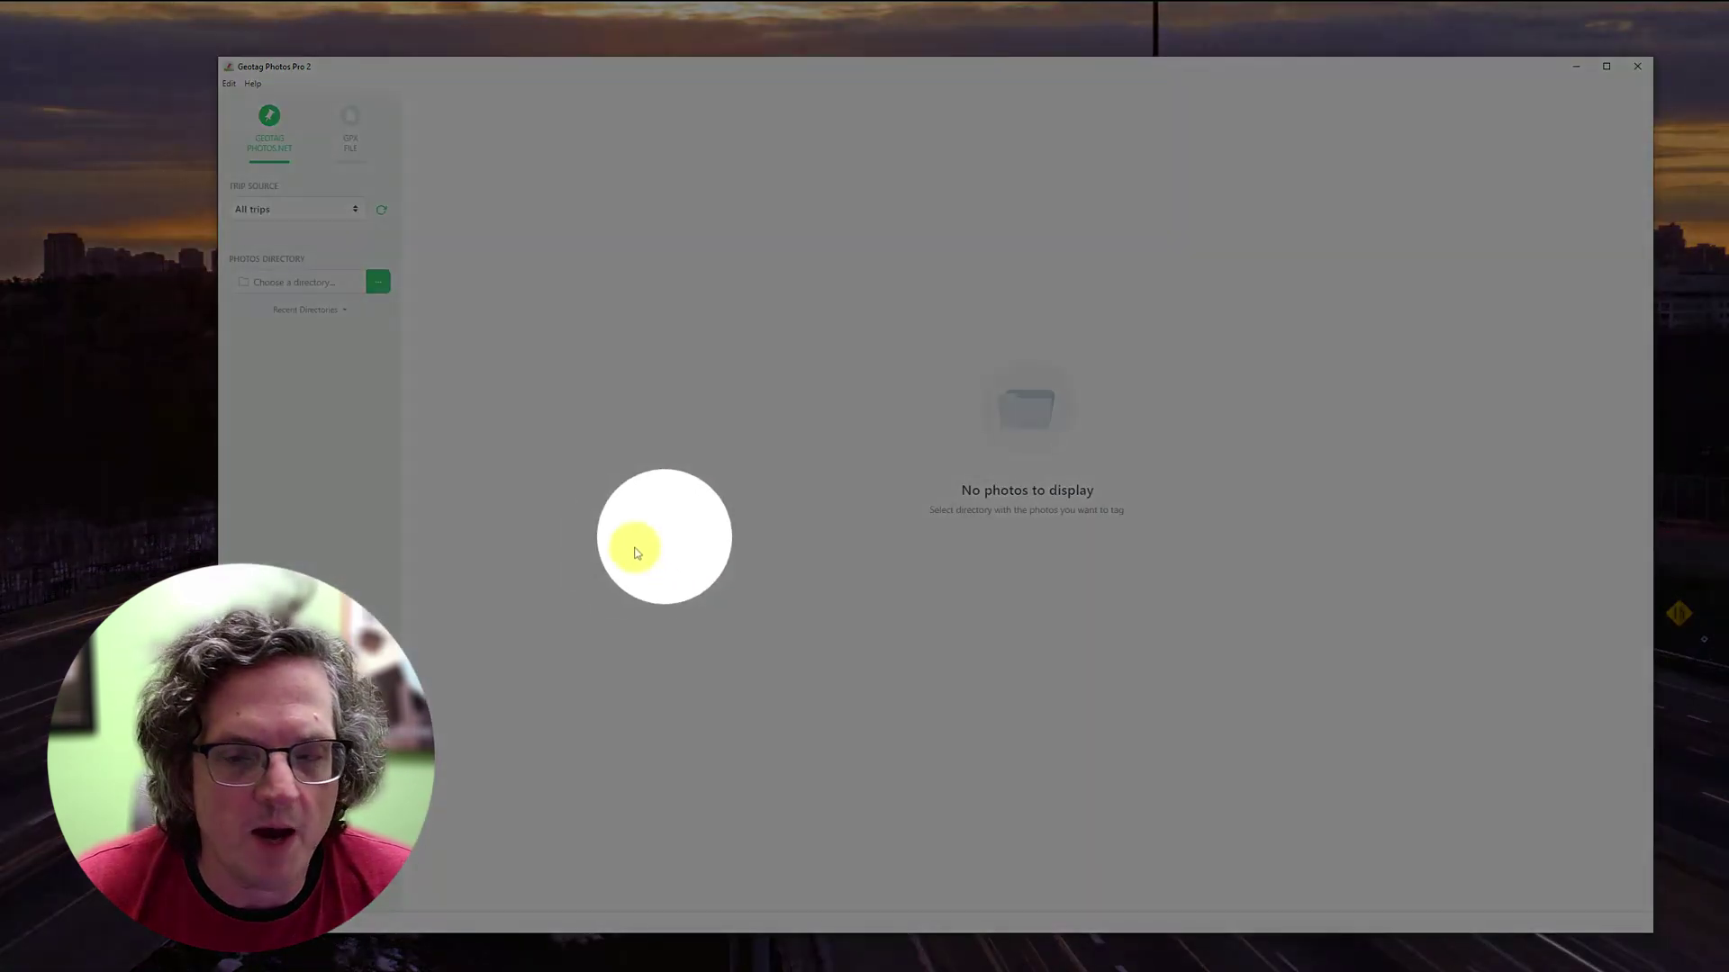
click(339, 211)
click(333, 243)
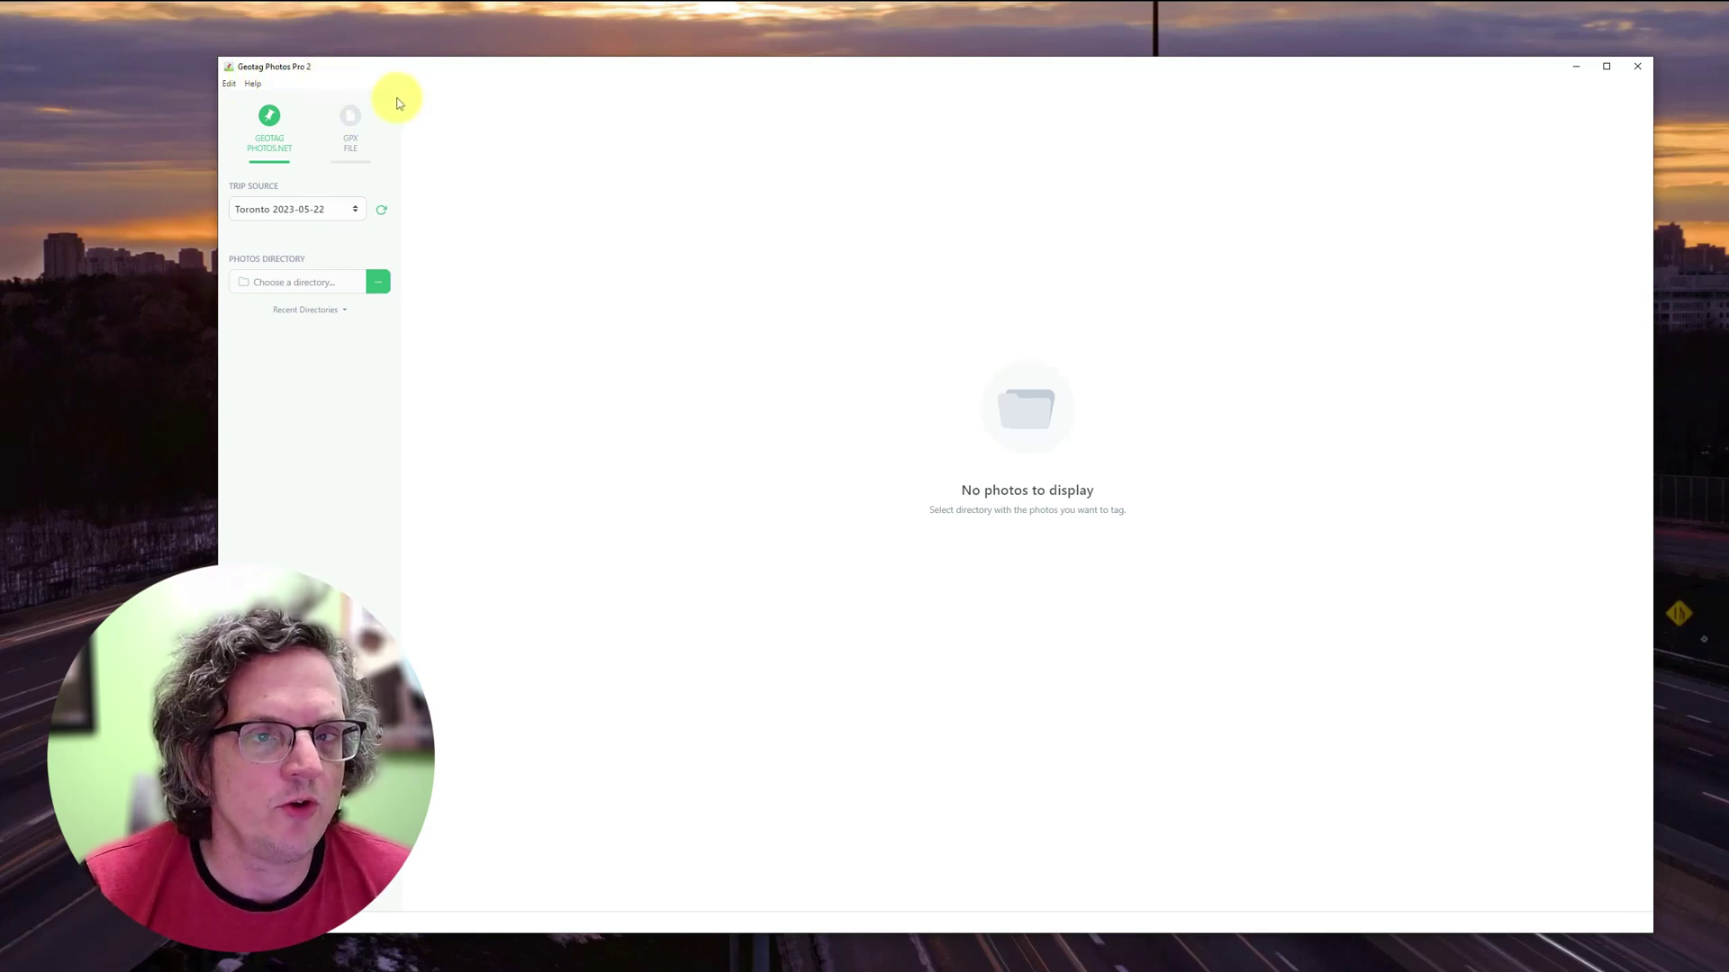
click(360, 131)
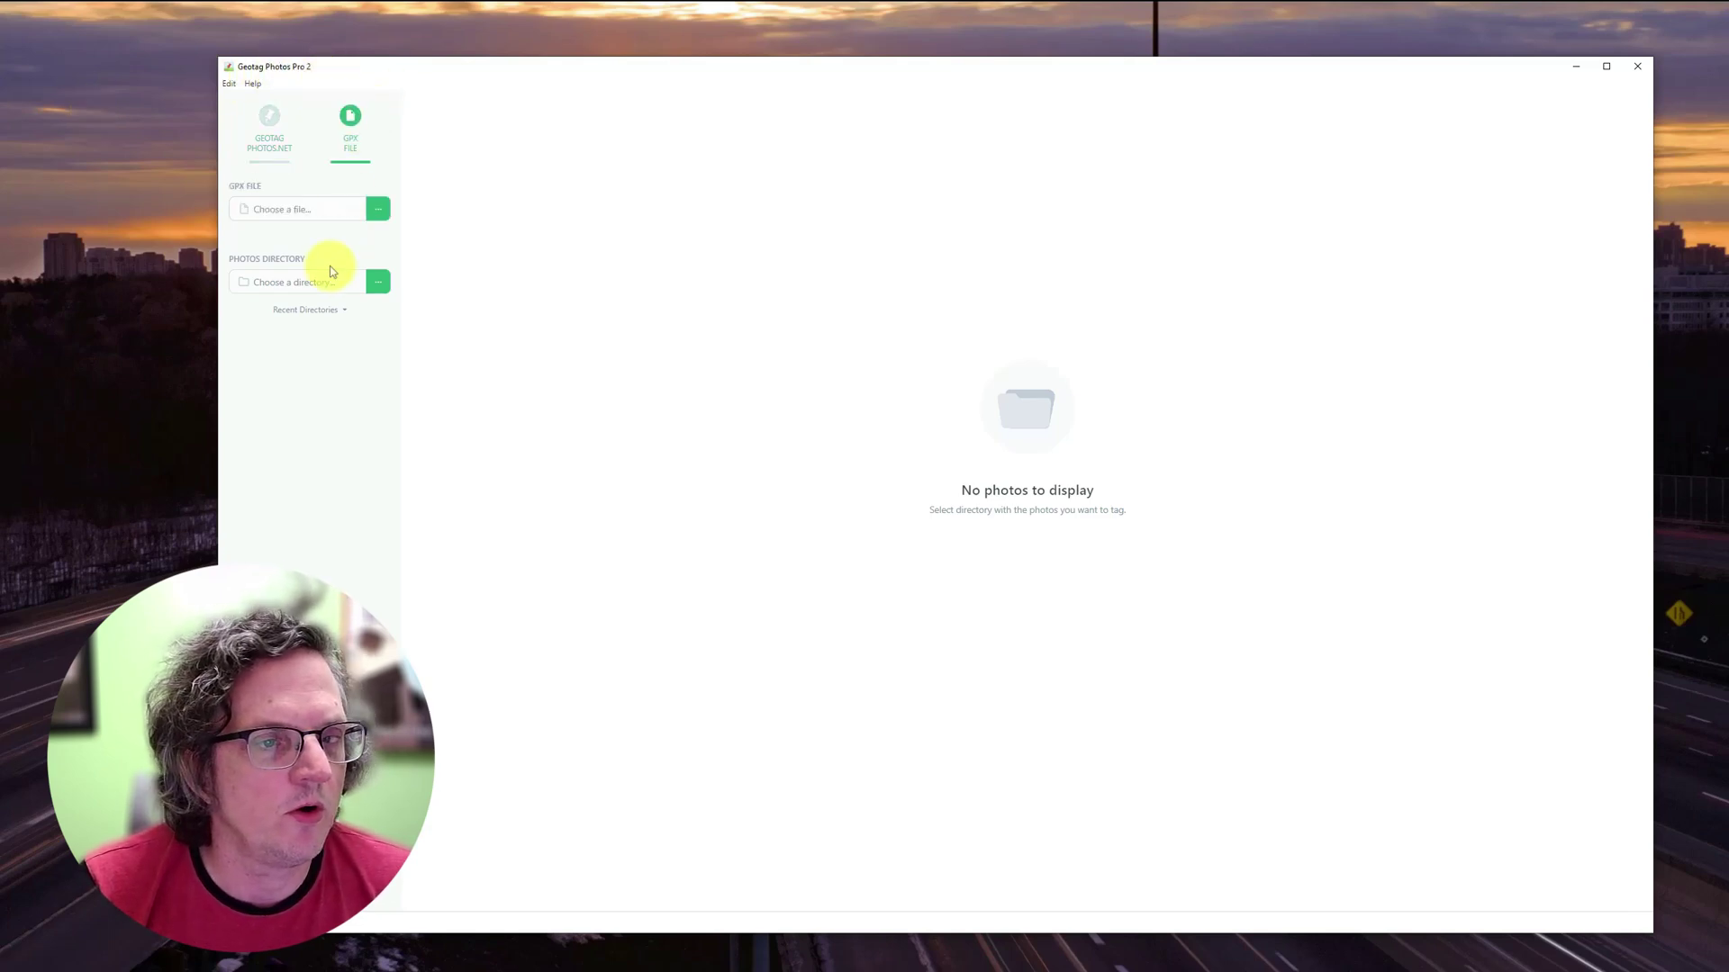